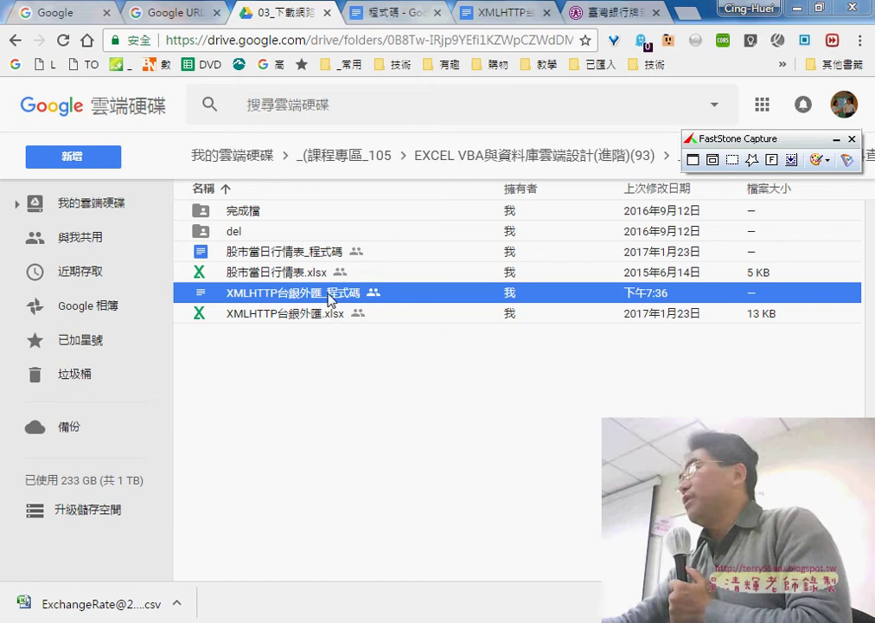
Switch to the XMLHTTP台銀外匯_程式碼 document and scroll past the rate table to the 1.下載整個資料到A1 code
{"action": "left_click", "coordinate": [502, 13]}
{"action": "scroll", "coordinate": [498, 273], "scroll_direction": "down", "scroll_amount": 3}
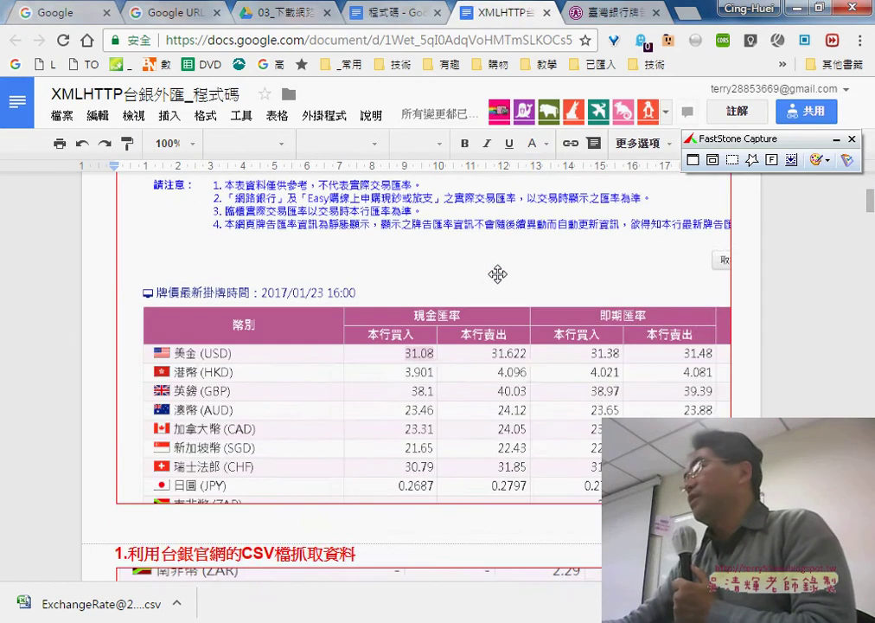
{"action": "scroll", "coordinate": [302, 303], "scroll_direction": "down", "scroll_amount": 2}
{"action": "scroll", "coordinate": [284, 348], "scroll_direction": "down", "scroll_amount": 2}
{"action": "scroll", "coordinate": [435, 367], "scroll_direction": "down", "scroll_amount": 1}
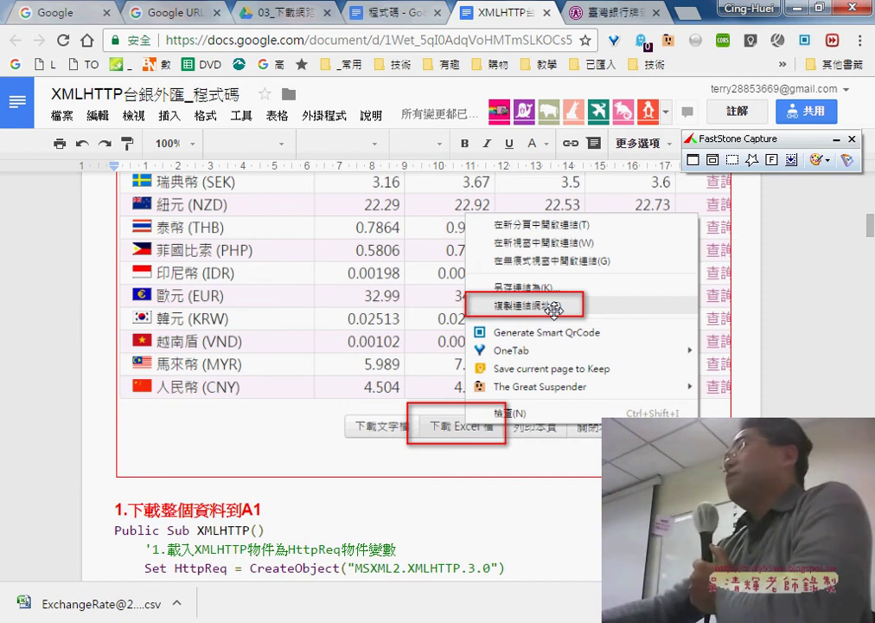
Copy the download link address and highlight the CSV web address in macro 1 yellow
{"action": "left_click", "coordinate": [553, 307]}
{"action": "scroll", "coordinate": [517, 433], "scroll_direction": "down", "scroll_amount": 3}
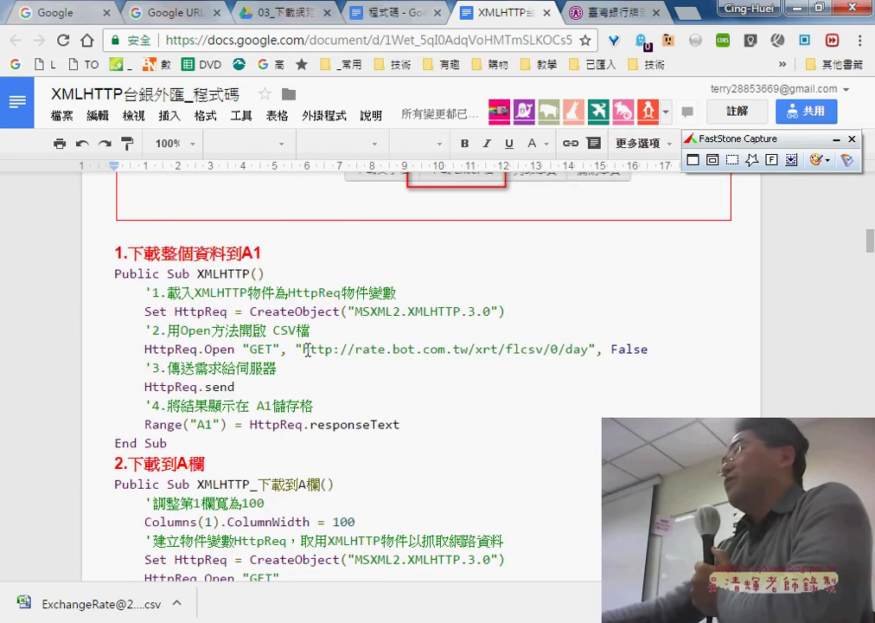
{"action": "left_click_drag", "start_coordinate": [303, 349], "coordinate": [569, 350]}
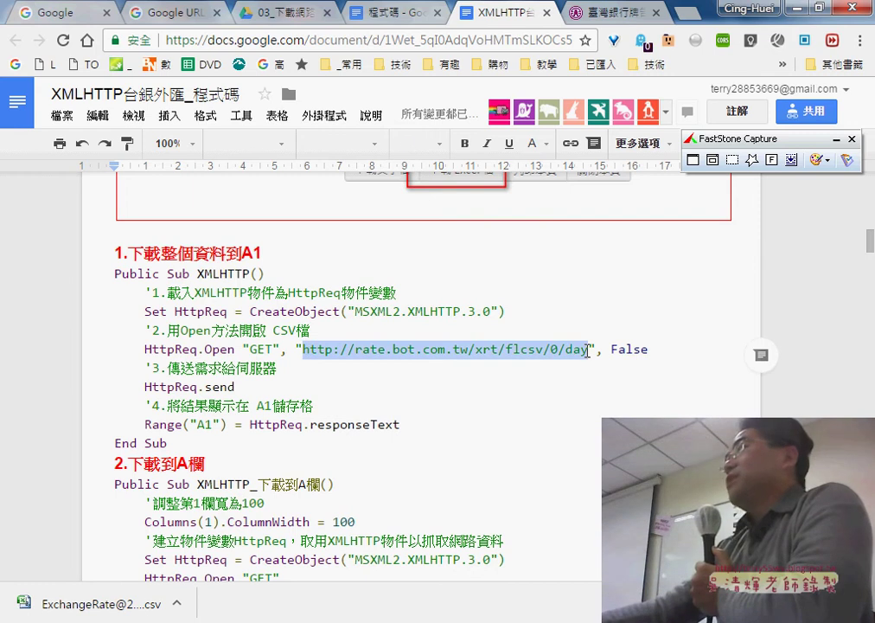
{"action": "left_click", "coordinate": [531, 147]}
{"action": "left_click", "coordinate": [631, 178]}
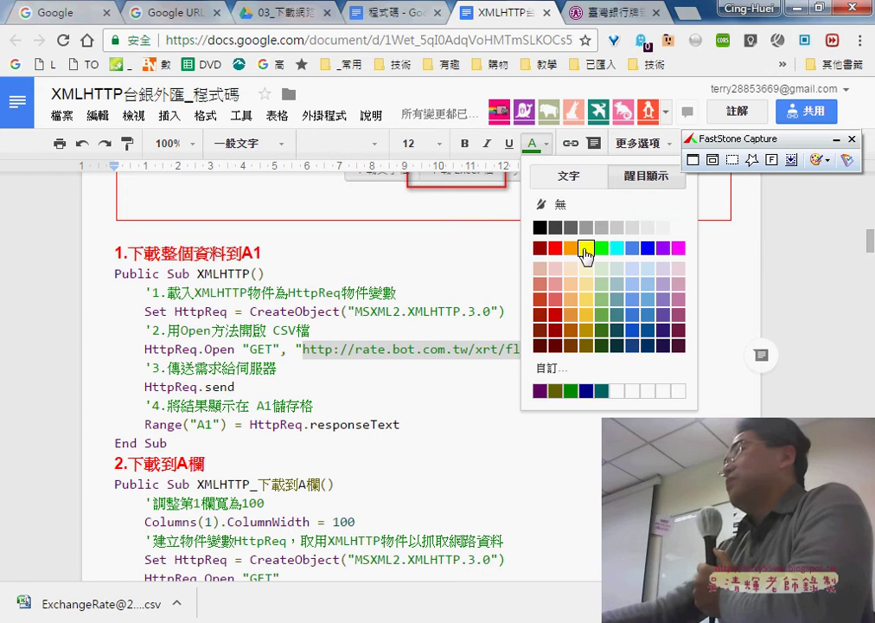
{"action": "left_click", "coordinate": [587, 249]}
Highlight Range("A1") in the first macro yellow, then reselect it to point it out
{"action": "left_click_drag", "start_coordinate": [145, 425], "coordinate": [227, 424]}
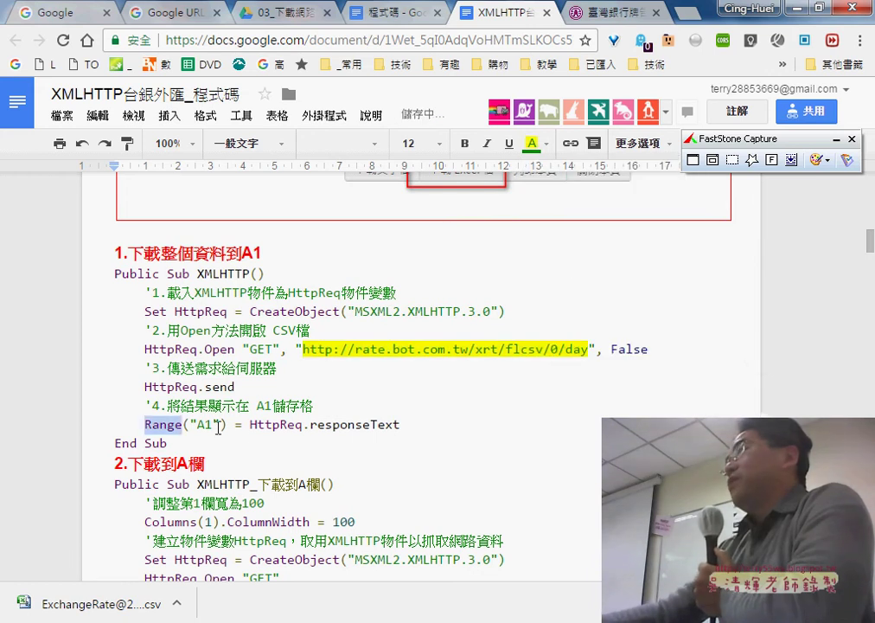
{"action": "left_click", "coordinate": [533, 147]}
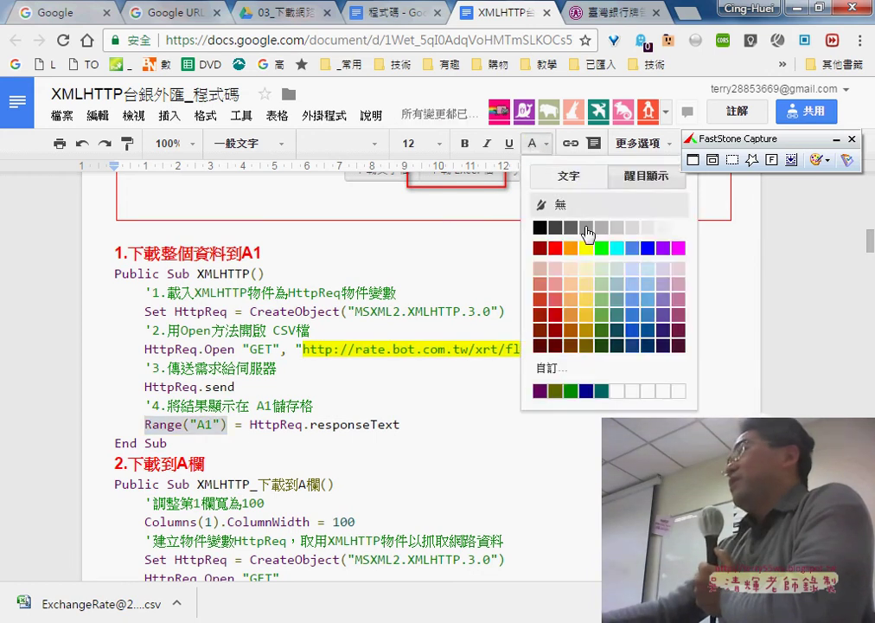
{"action": "left_click", "coordinate": [586, 249]}
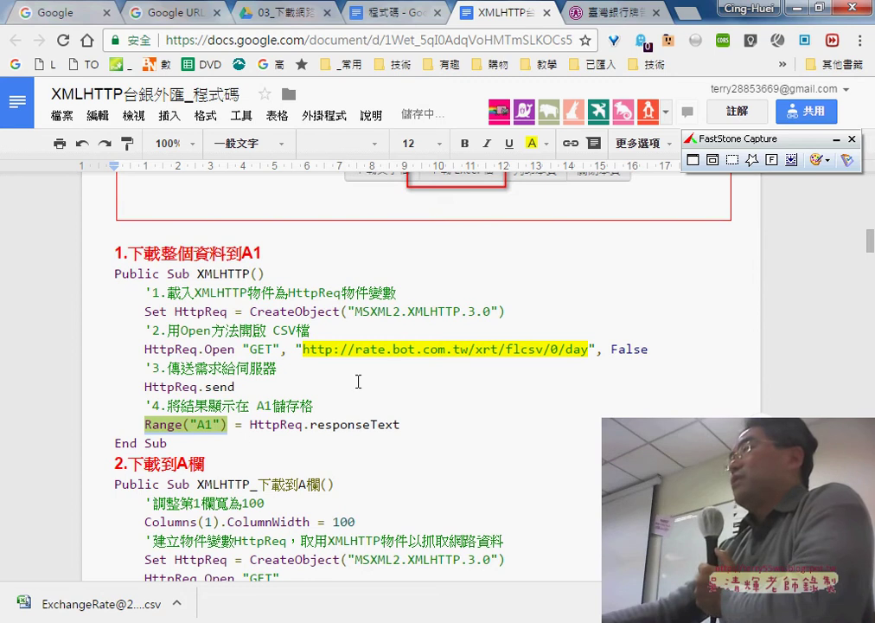
{"action": "left_click", "coordinate": [177, 442]}
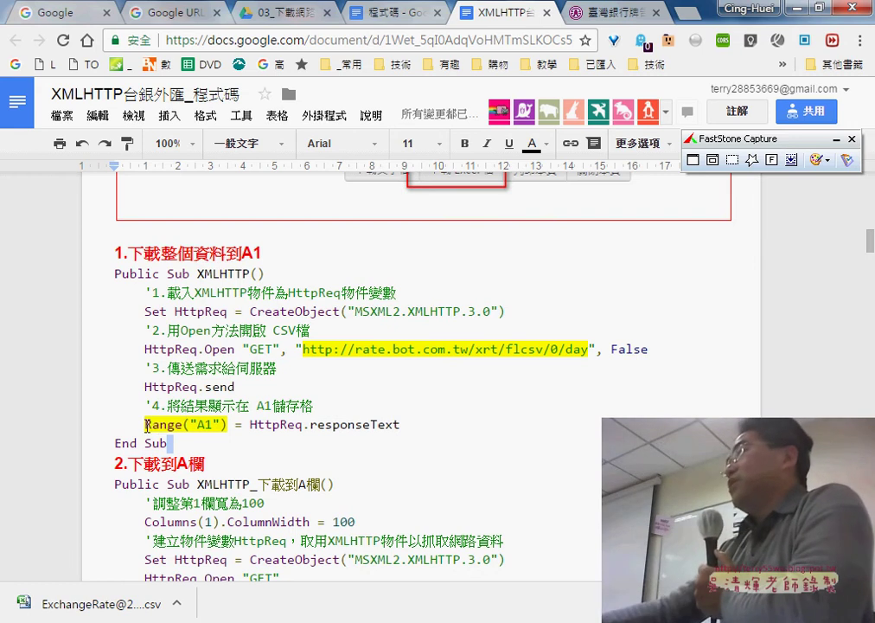
{"action": "left_click_drag", "start_coordinate": [147, 425], "coordinate": [227, 424]}
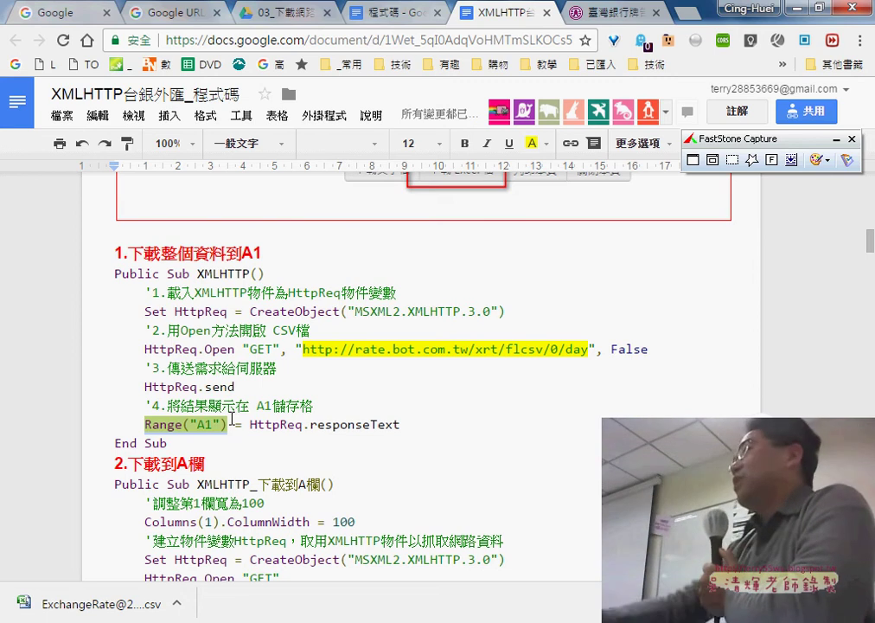
{"action": "scroll", "coordinate": [239, 415], "scroll_direction": "down", "scroll_amount": 1}
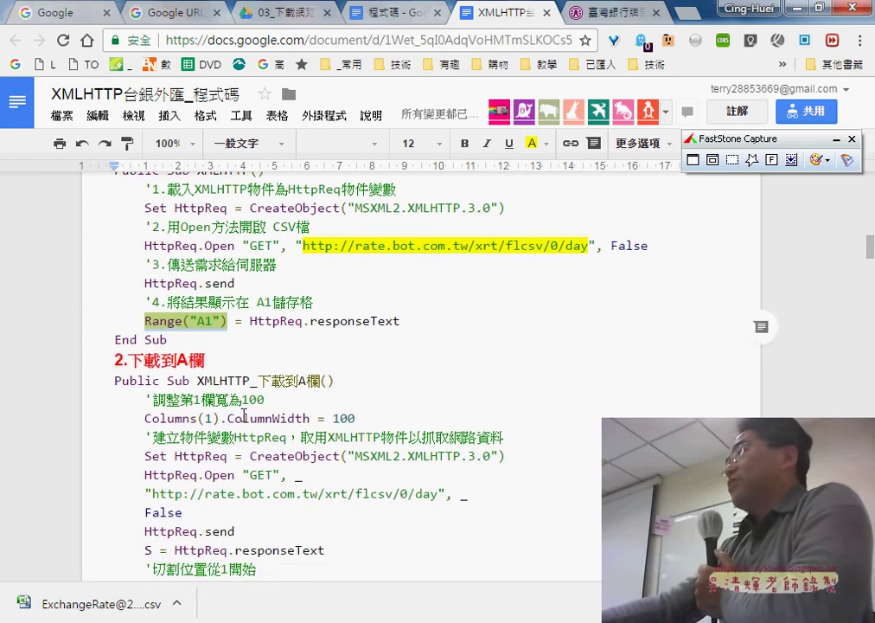
{"action": "scroll", "coordinate": [242, 407], "scroll_direction": "down", "scroll_amount": 3}
{"action": "scroll", "coordinate": [244, 397], "scroll_direction": "down", "scroll_amount": 2}
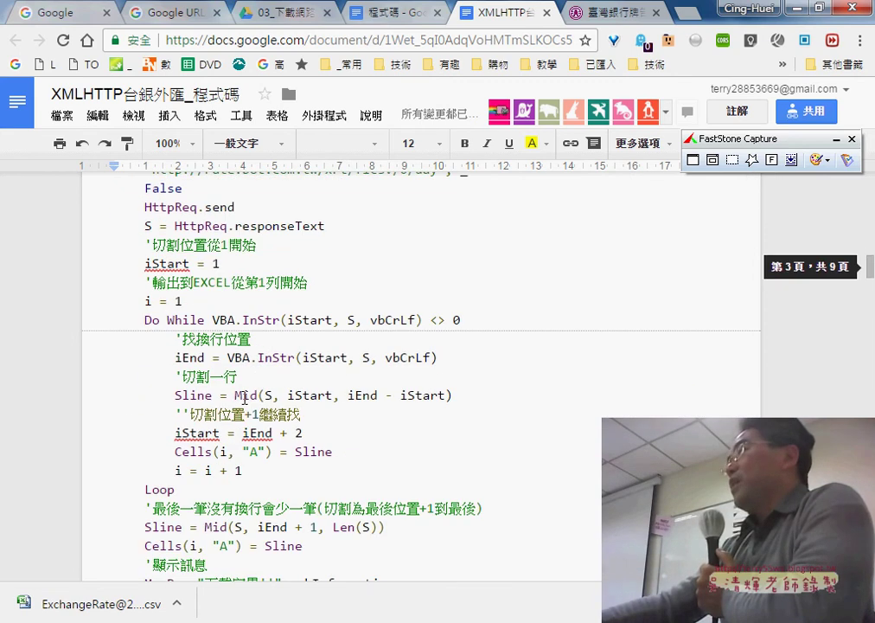
{"action": "scroll", "coordinate": [252, 454], "scroll_direction": "down", "scroll_amount": 1}
{"action": "scroll", "coordinate": [220, 419], "scroll_direction": "down", "scroll_amount": 2}
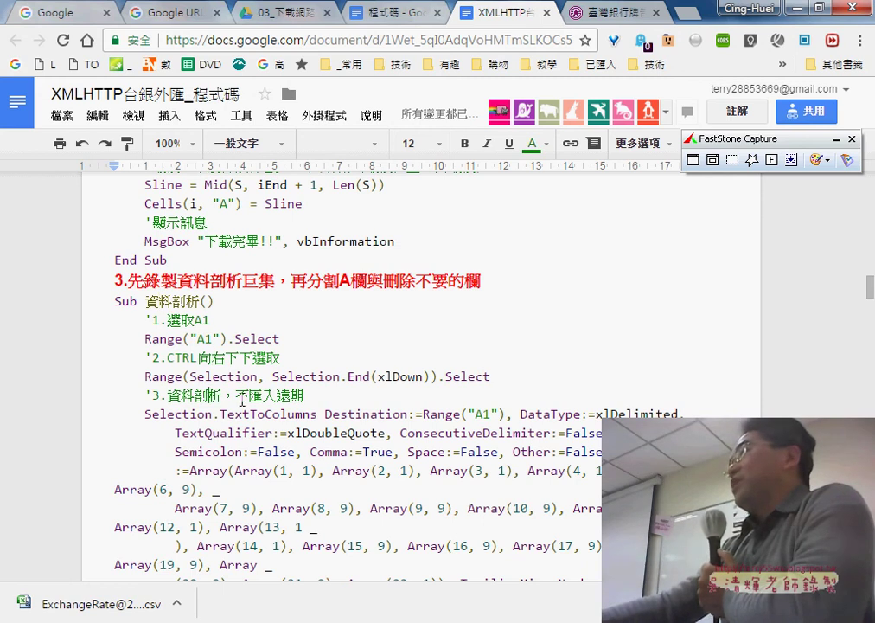
{"action": "scroll", "coordinate": [243, 397], "scroll_direction": "down", "scroll_amount": 1}
{"action": "scroll", "coordinate": [271, 519], "scroll_direction": "down", "scroll_amount": 1}
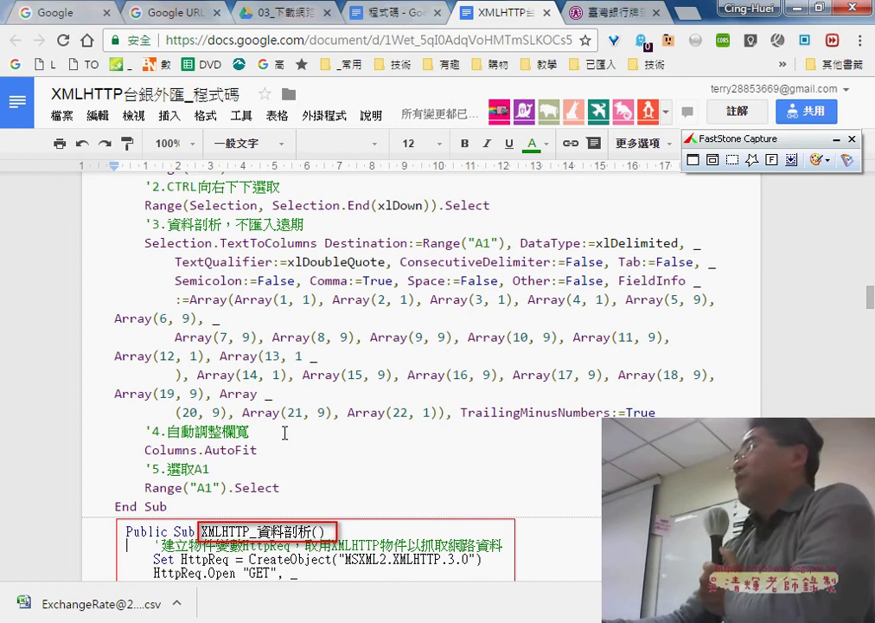
{"action": "left_click", "coordinate": [849, 139]}
{"action": "double_click", "coordinate": [317, 222]}
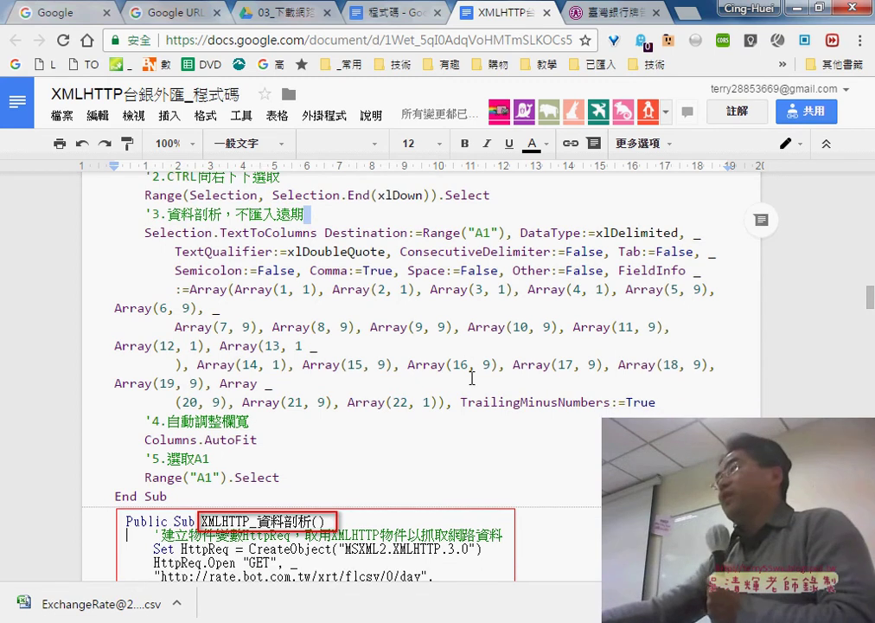
{"action": "scroll", "coordinate": [465, 348], "scroll_direction": "down", "scroll_amount": 2}
{"action": "scroll", "coordinate": [468, 384], "scroll_direction": "down", "scroll_amount": 3}
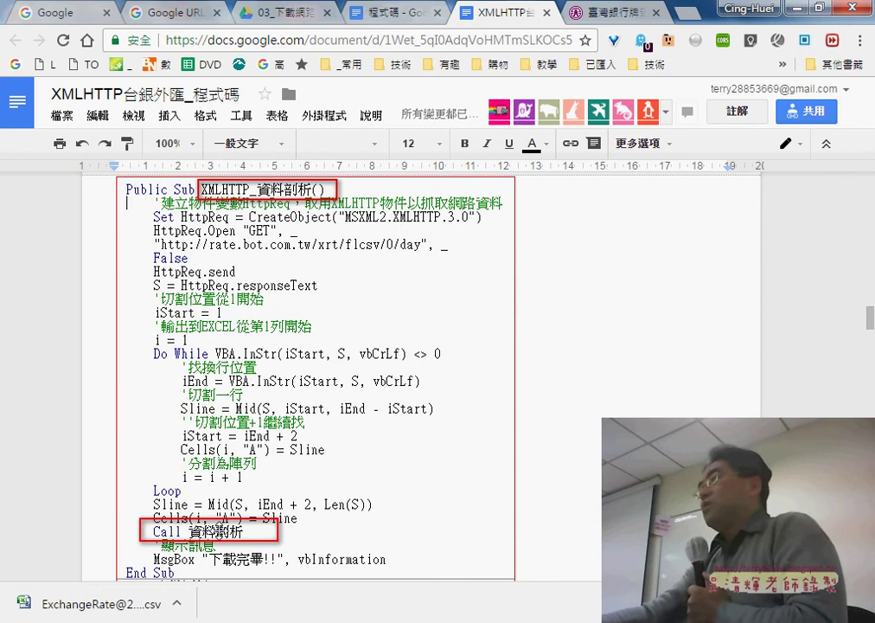
{"action": "scroll", "coordinate": [208, 441], "scroll_direction": "down", "scroll_amount": 1}
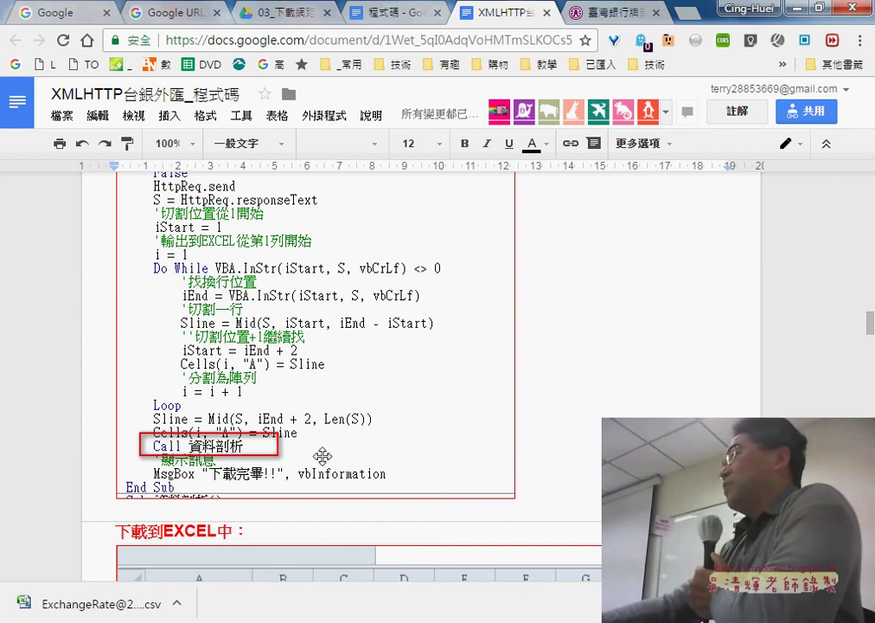
{"action": "scroll", "coordinate": [325, 456], "scroll_direction": "down", "scroll_amount": 3}
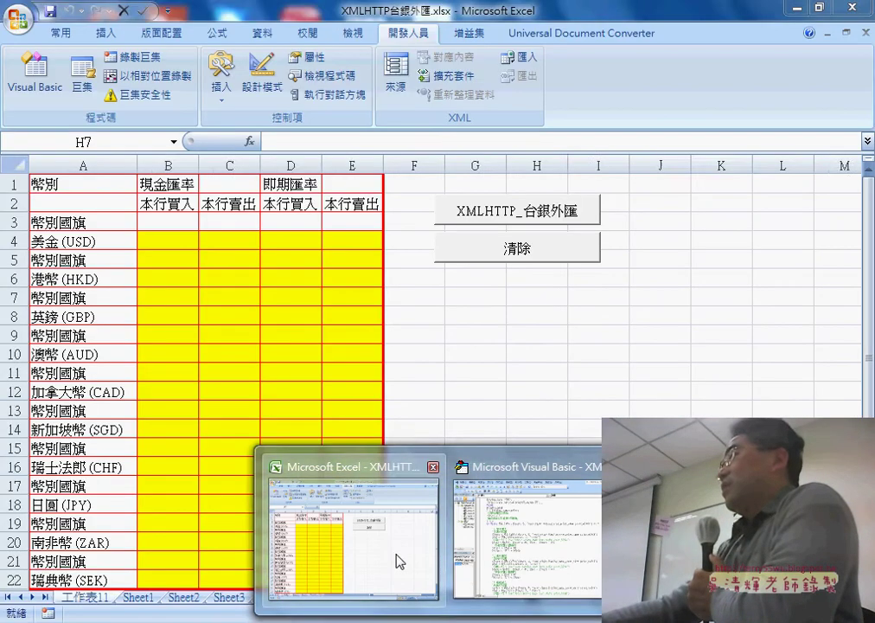
Add a blank Sheet4 and shrink the VBA editor to show the XMLHTTP_台銀外匯 macro beside it
{"action": "left_click", "coordinate": [397, 561]}
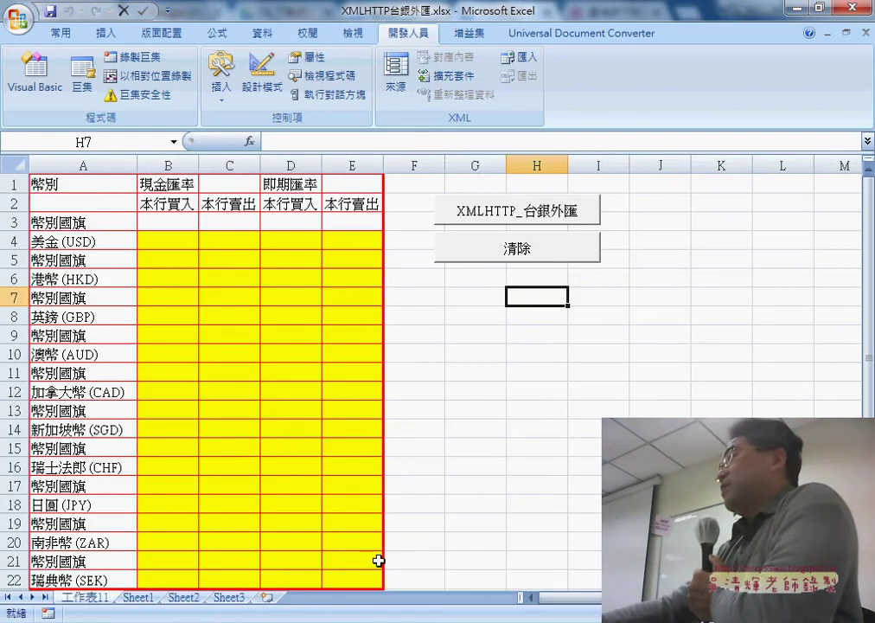
{"action": "left_click", "coordinate": [268, 599]}
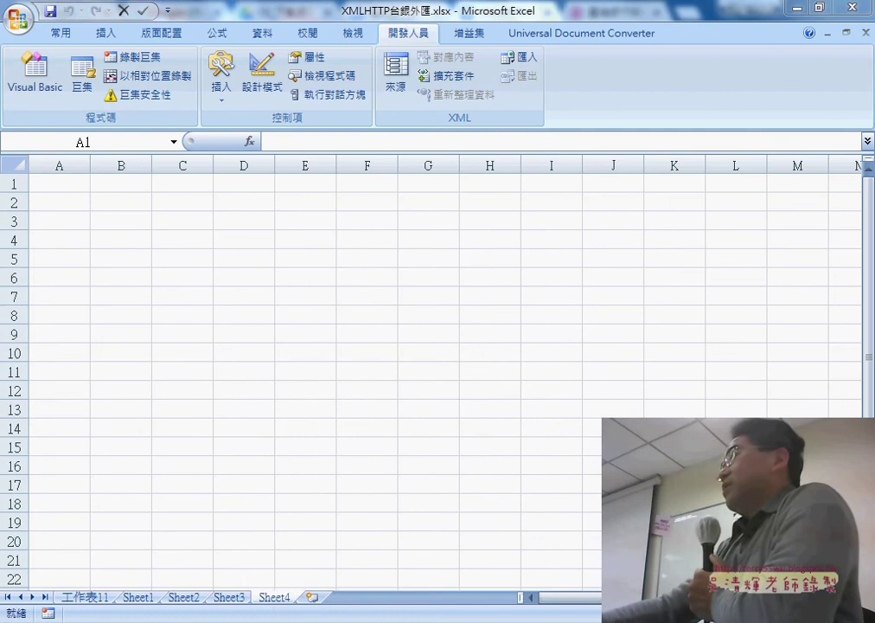
{"action": "mouse_move", "coordinate": [424, 616]}
{"action": "left_click", "coordinate": [531, 547]}
{"action": "scroll", "coordinate": [575, 461], "scroll_direction": "up", "scroll_amount": 2}
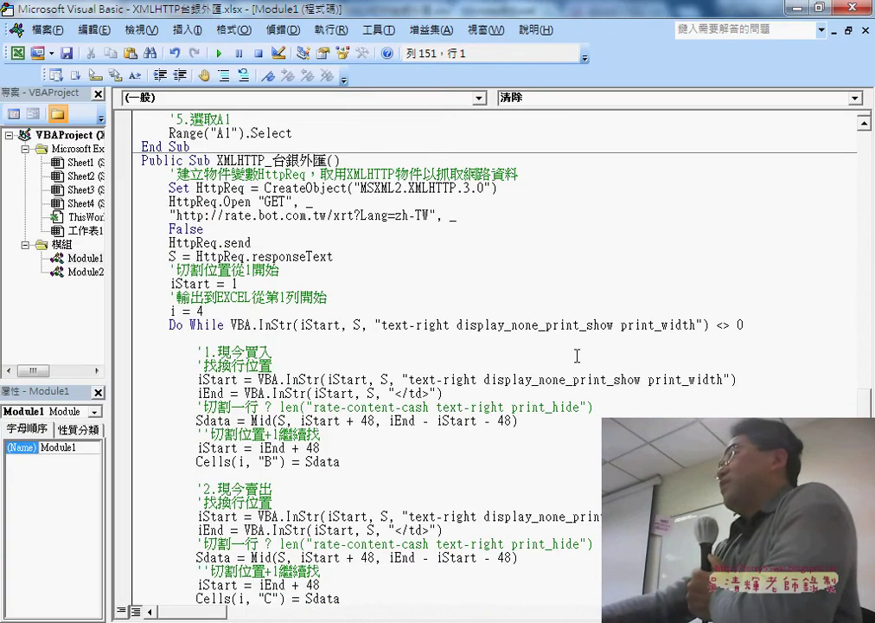
{"action": "scroll", "coordinate": [524, 301], "scroll_direction": "up", "scroll_amount": 1}
{"action": "left_click_drag", "start_coordinate": [352, 15], "coordinate": [500, 209]}
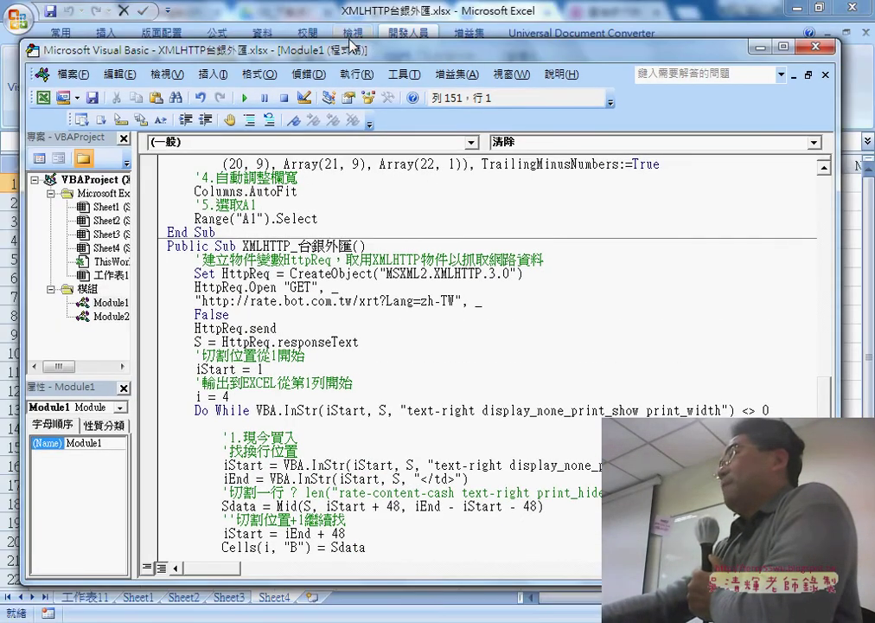
{"action": "scroll", "coordinate": [500, 208], "scroll_direction": "down", "scroll_amount": 1}
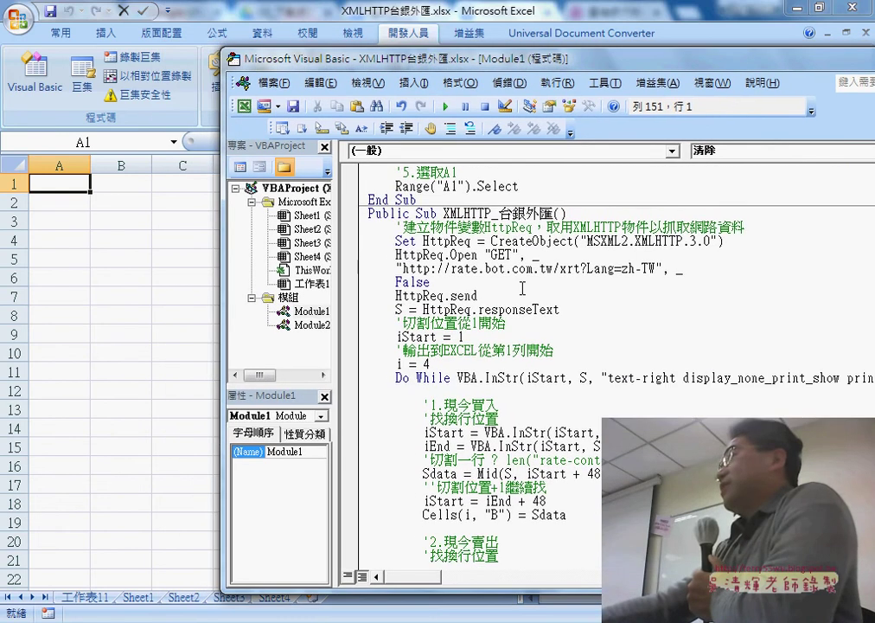
{"action": "left_click", "coordinate": [500, 207]}
Review the macro code from the Call 資料剖析 line into the XMLHTTP_資料剖析 routine
{"action": "scroll", "coordinate": [502, 212], "scroll_direction": "down", "scroll_amount": 2}
{"action": "scroll", "coordinate": [519, 268], "scroll_direction": "down", "scroll_amount": 4}
{"action": "scroll", "coordinate": [519, 268], "scroll_direction": "down", "scroll_amount": 3}
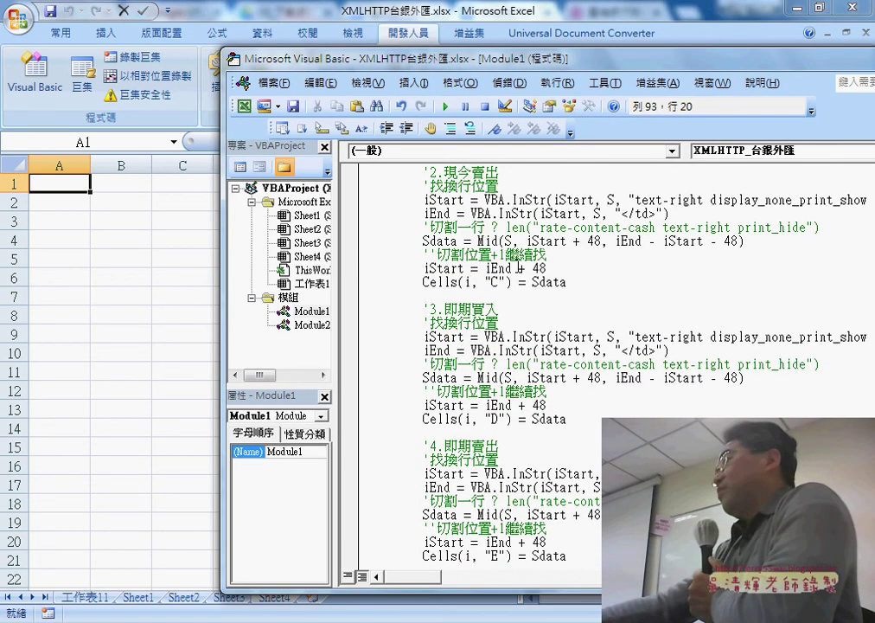
{"action": "scroll", "coordinate": [518, 256], "scroll_direction": "down", "scroll_amount": 3}
{"action": "scroll", "coordinate": [517, 259], "scroll_direction": "up", "scroll_amount": 3}
{"action": "scroll", "coordinate": [517, 264], "scroll_direction": "up", "scroll_amount": 4}
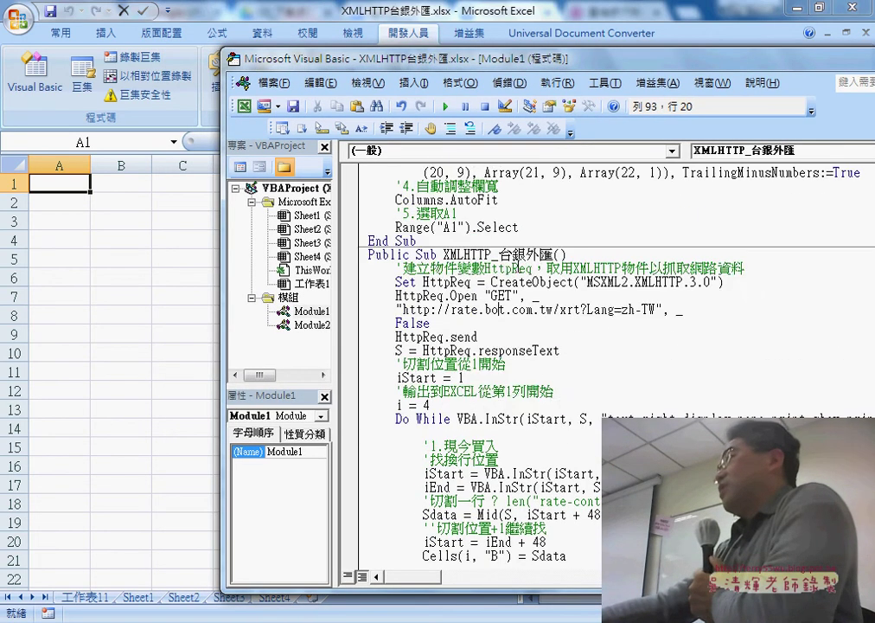
{"action": "scroll", "coordinate": [517, 268], "scroll_direction": "up", "scroll_amount": 8}
{"action": "left_click", "coordinate": [514, 282]}
{"action": "scroll", "coordinate": [510, 285], "scroll_direction": "up", "scroll_amount": 3}
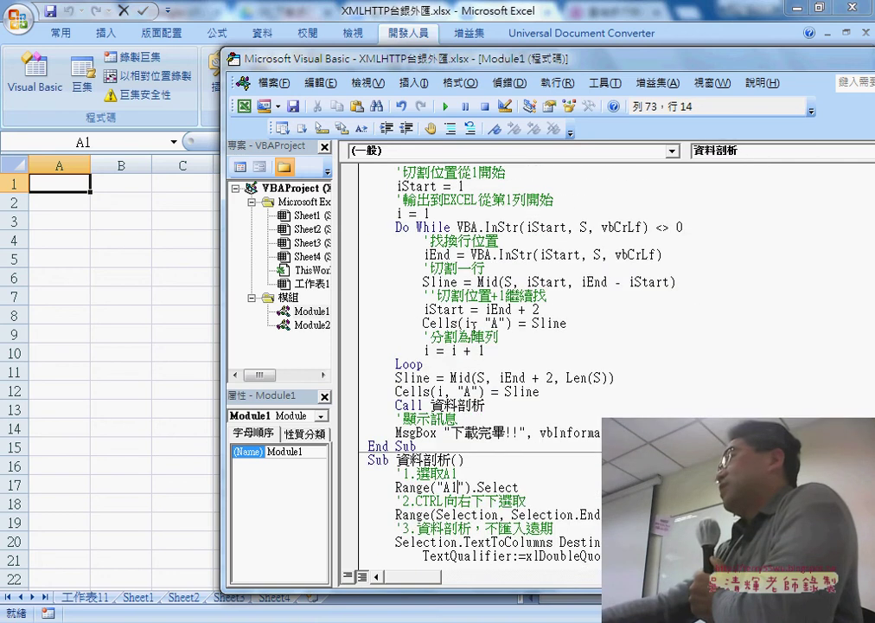
{"action": "scroll", "coordinate": [476, 321], "scroll_direction": "up", "scroll_amount": 5}
{"action": "left_click", "coordinate": [492, 295]}
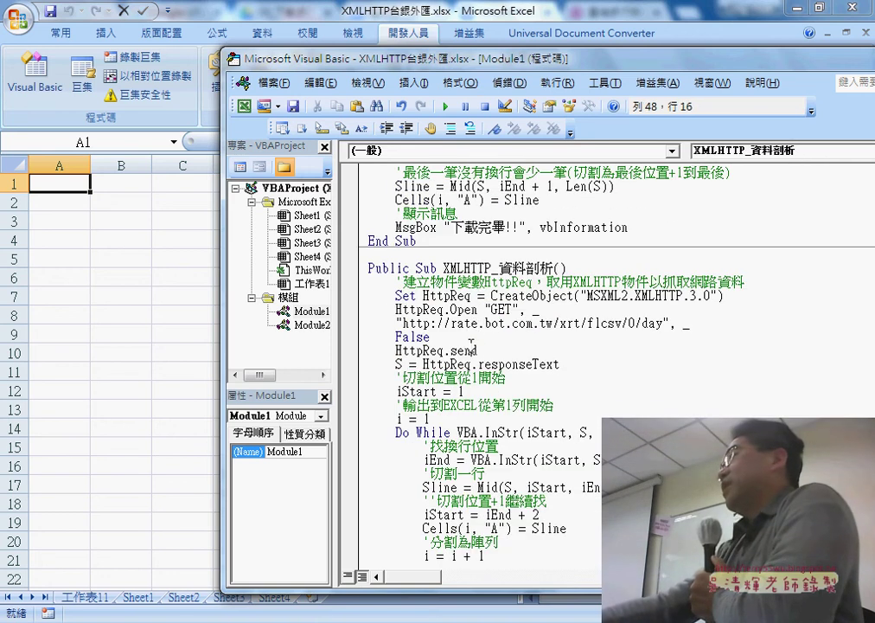
Run the exchange-rate download macro into Sheet4 and dismiss the 下載完畢!! message
{"action": "left_click_drag", "start_coordinate": [449, 129], "coordinate": [581, 130]}
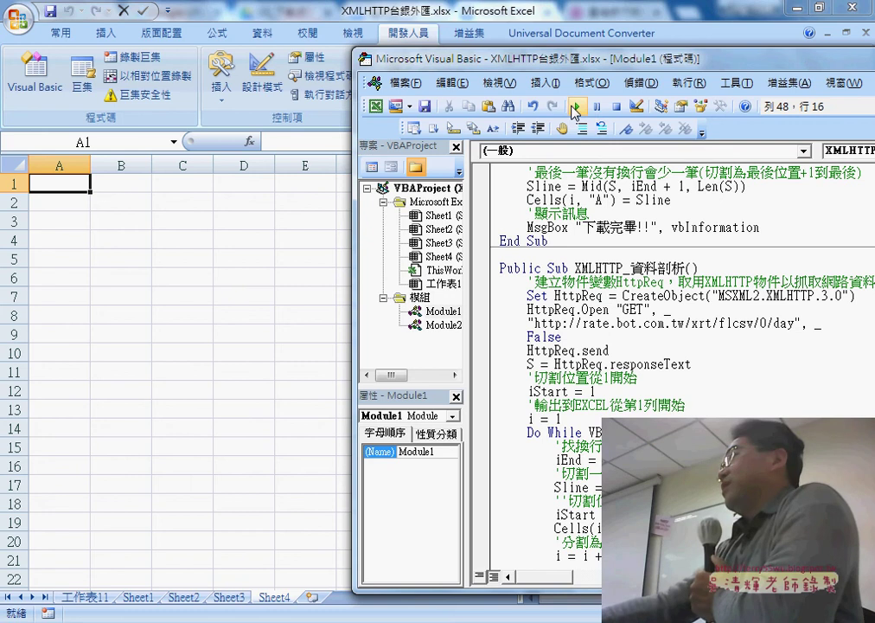
{"action": "left_click", "coordinate": [573, 108]}
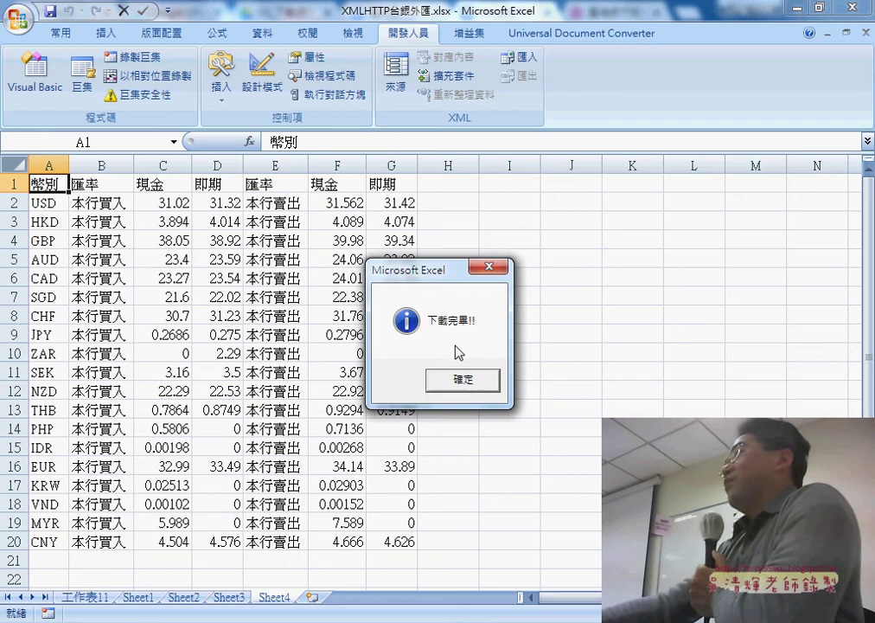
{"action": "left_click", "coordinate": [467, 385]}
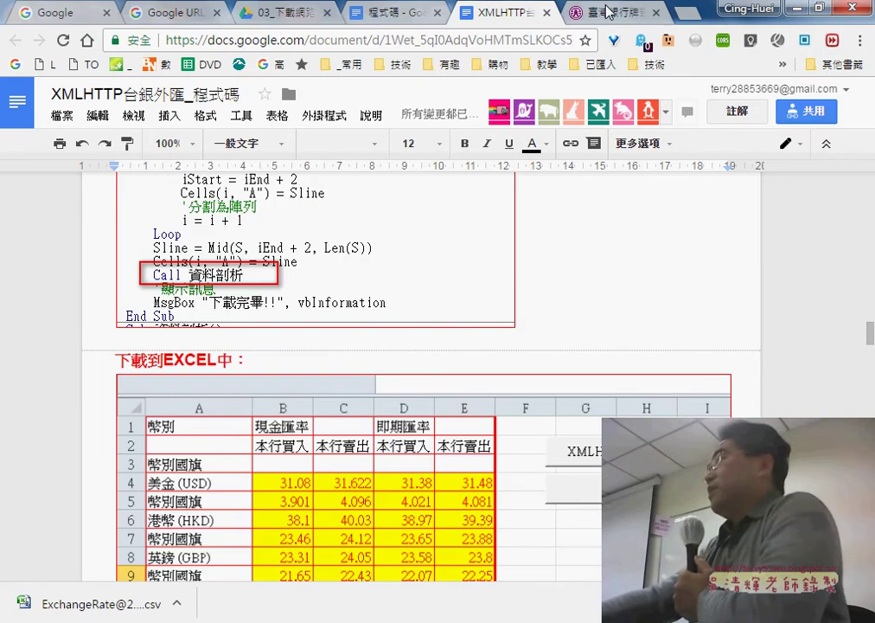
On the Bank of Taiwan rate page, cross out the Excel download option and tick the text-file option
{"action": "left_click", "coordinate": [608, 11]}
{"action": "right_click", "coordinate": [400, 504]}
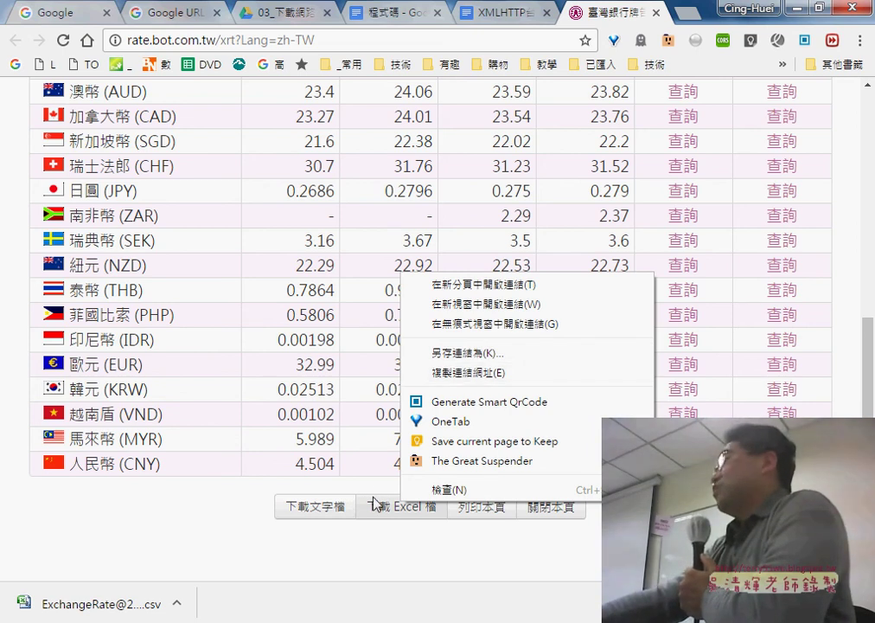
{"action": "left_click", "coordinate": [457, 557]}
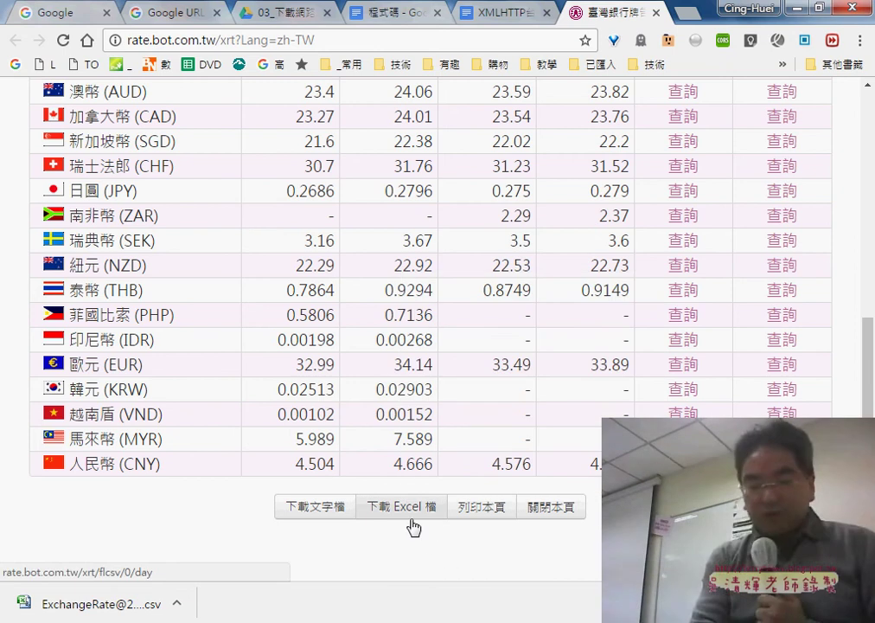
{"action": "left_click", "coordinate": [412, 525]}
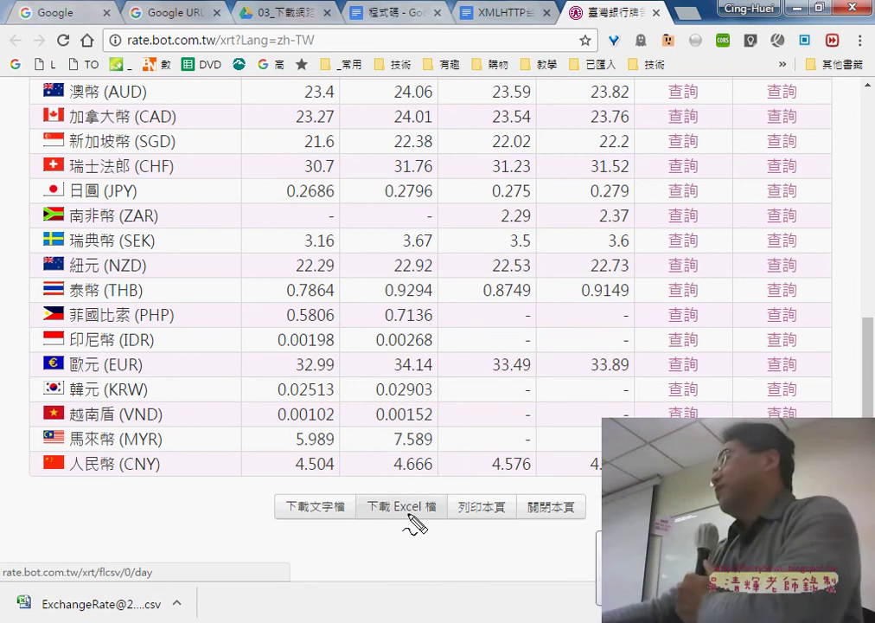
{"action": "left_click_drag", "start_coordinate": [387, 501], "coordinate": [412, 523]}
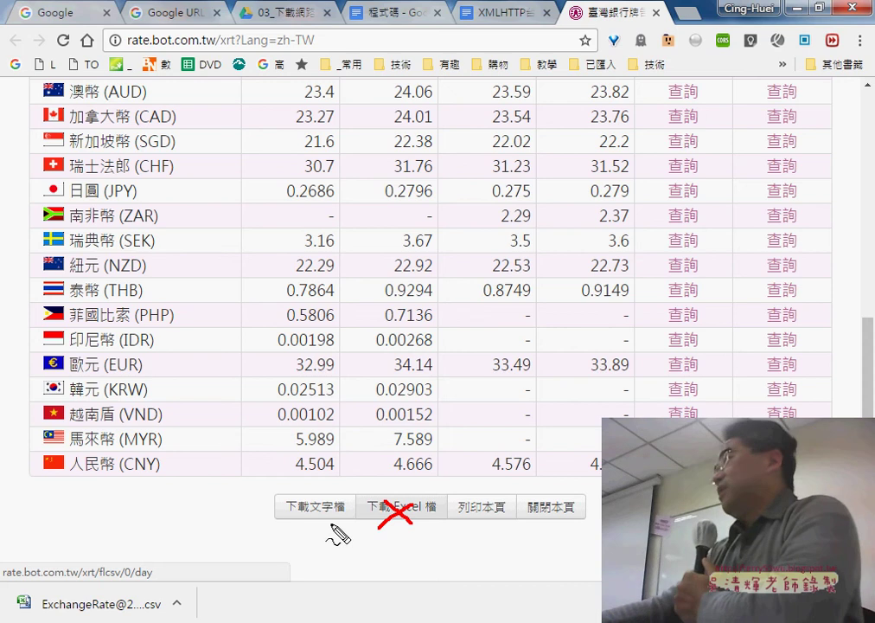
{"action": "left_click_drag", "start_coordinate": [258, 528], "coordinate": [355, 502]}
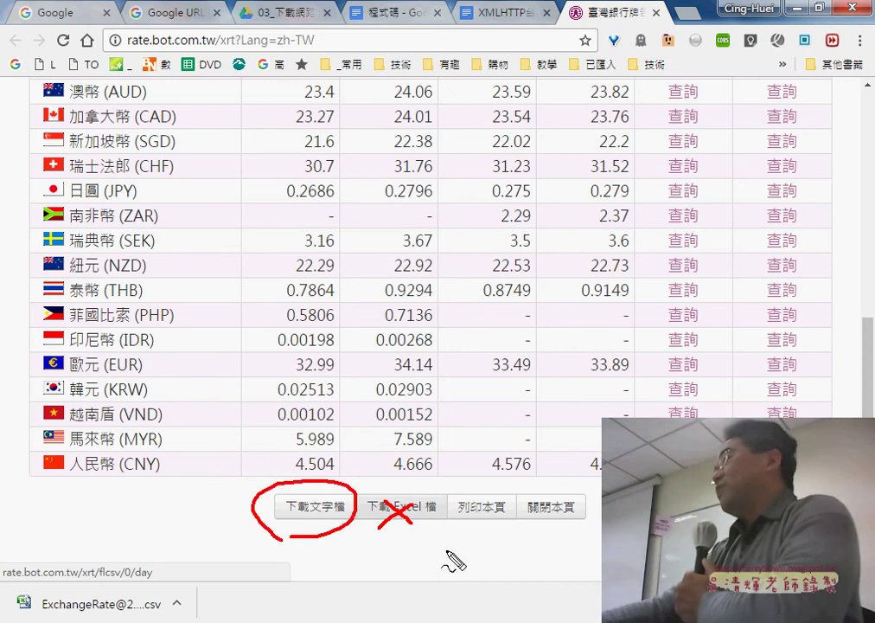
{"action": "left_click_drag", "start_coordinate": [299, 508], "coordinate": [344, 495]}
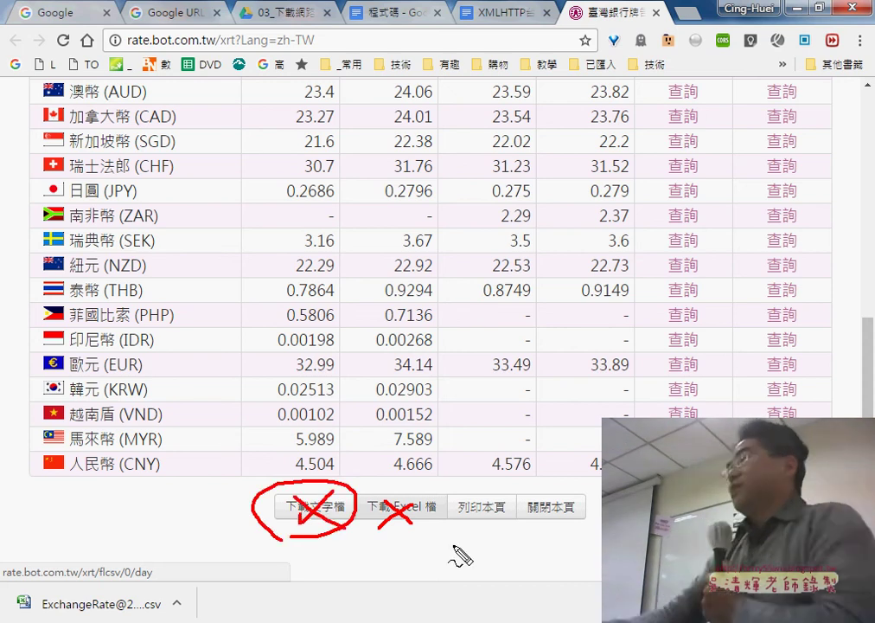
Clear the annotations and open the page's HTML source with 檢視網頁原始碼
{"action": "key", "text": "Escape"}
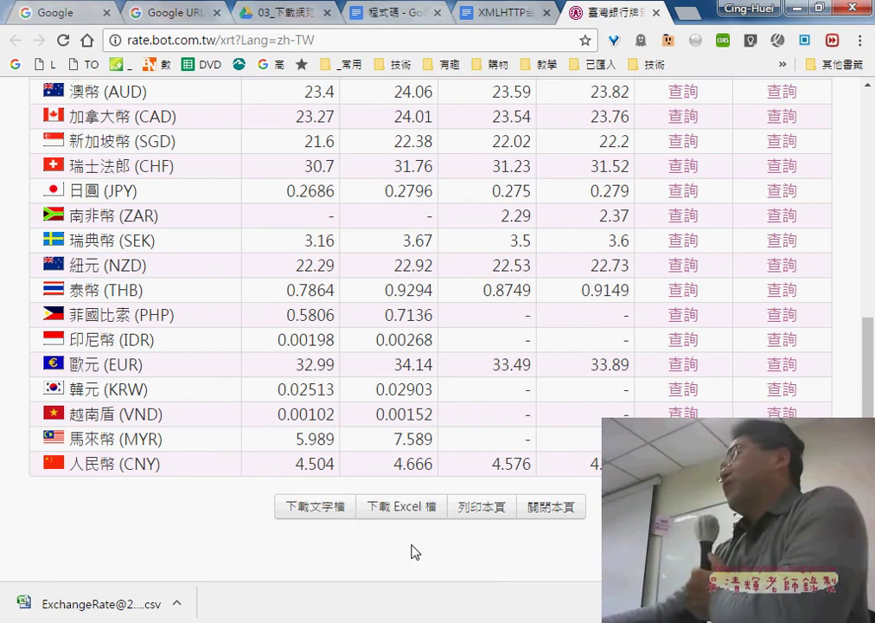
{"action": "right_click", "coordinate": [411, 546]}
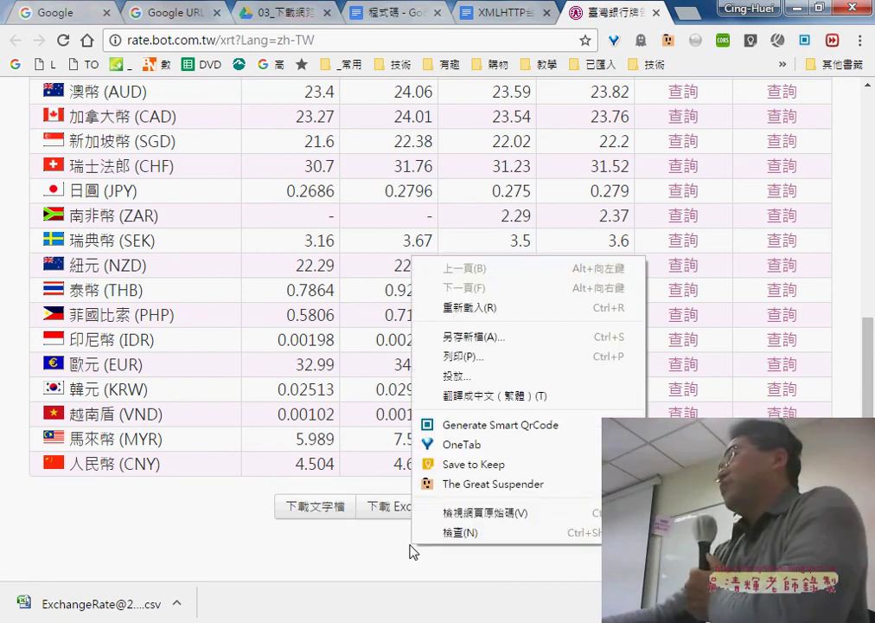
{"action": "left_click", "coordinate": [468, 513]}
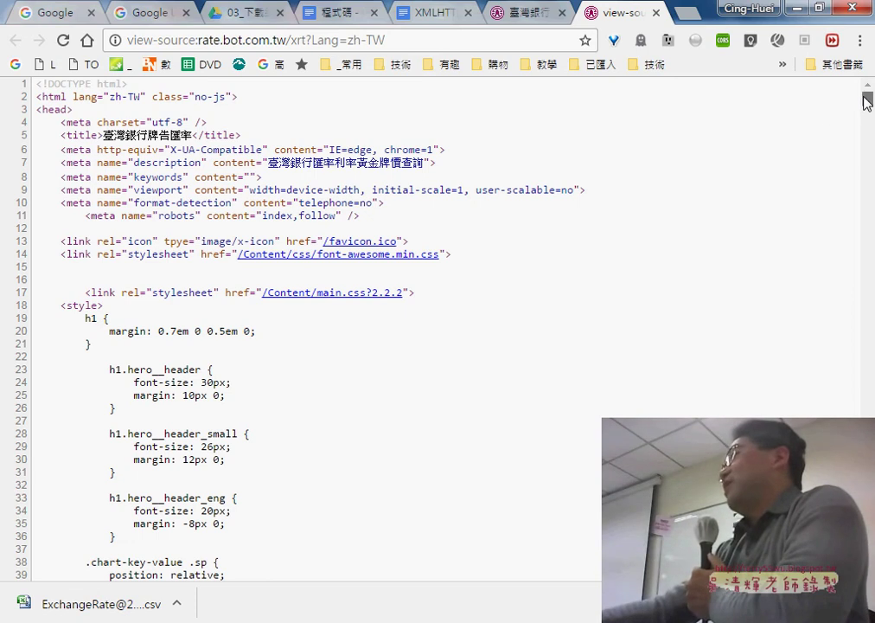
Search the page source for 31.02 and select the rate-content-cash class on line 355
{"action": "left_click_drag", "start_coordinate": [866, 102], "coordinate": [870, 172]}
{"action": "left_click", "coordinate": [530, 13]}
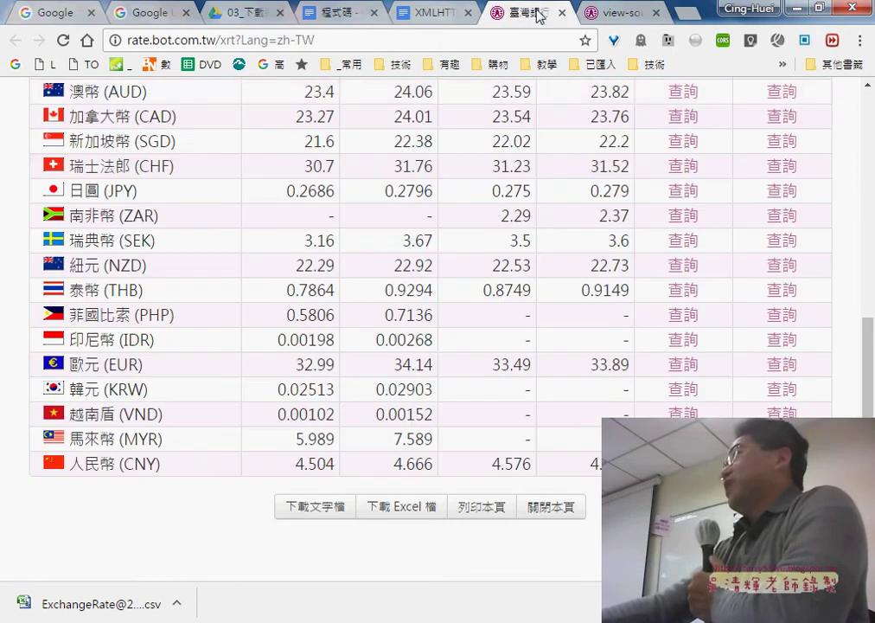
{"action": "scroll", "coordinate": [300, 167], "scroll_direction": "up", "scroll_amount": 4}
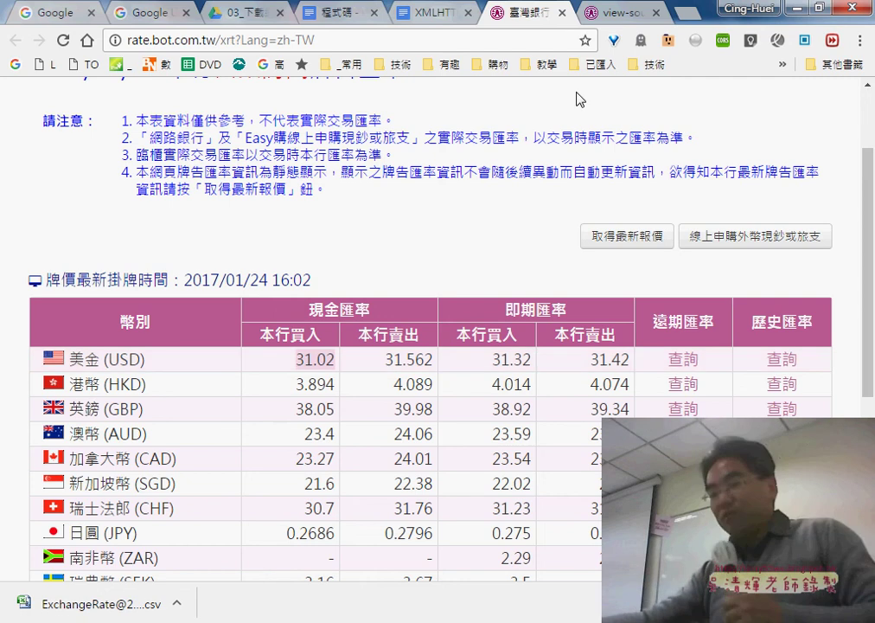
{"action": "left_click", "coordinate": [609, 17]}
{"action": "key", "text": "ctrl+f"}
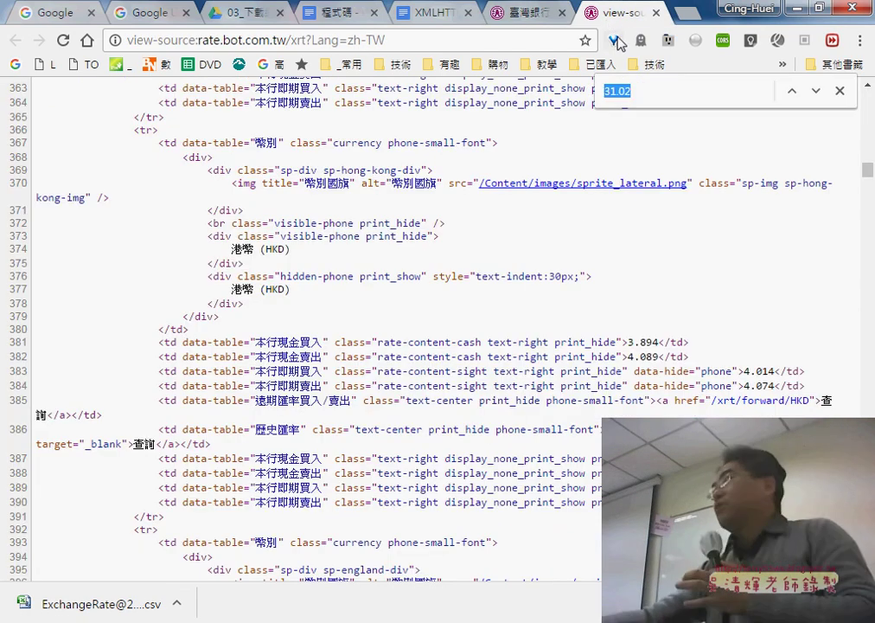
{"action": "left_click", "coordinate": [816, 93]}
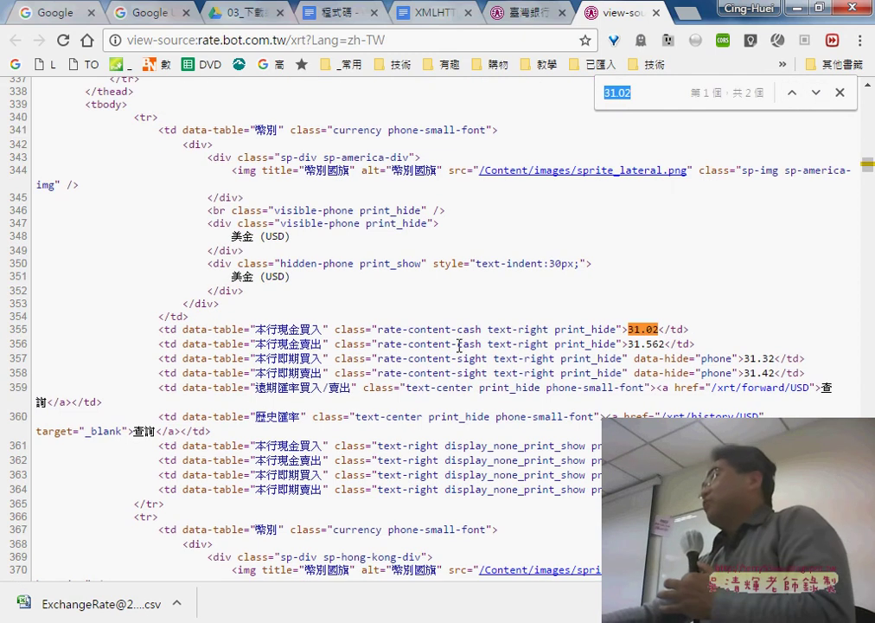
{"action": "left_click_drag", "start_coordinate": [378, 330], "coordinate": [683, 330]}
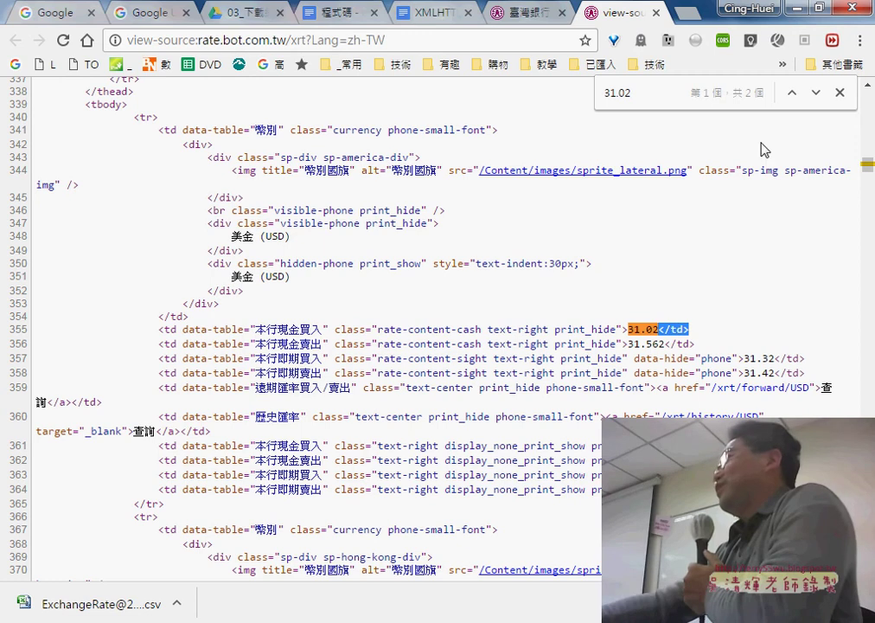
Return to Excel's 工作表11 sheet with the yellow rate table
{"action": "left_click", "coordinate": [792, 12]}
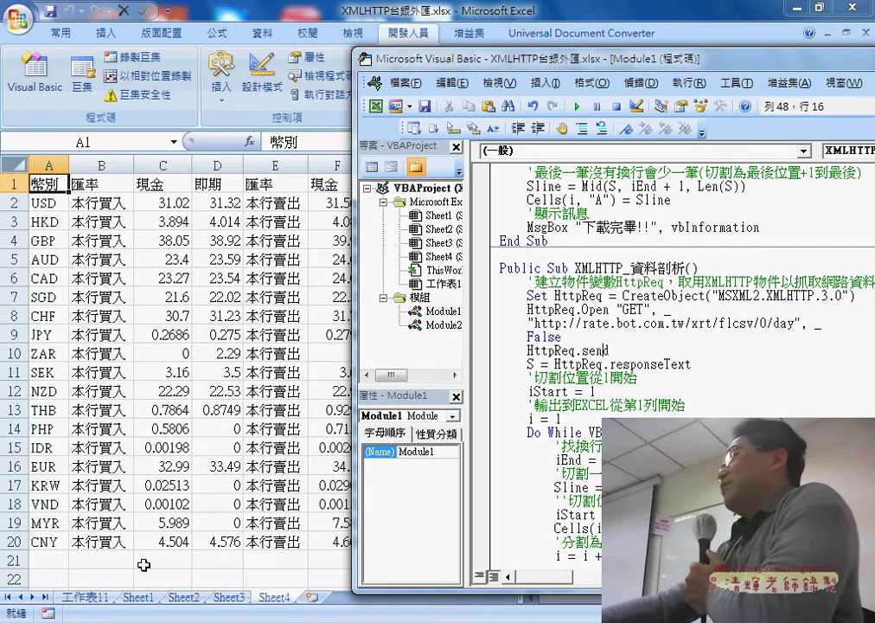
{"action": "left_click", "coordinate": [91, 597]}
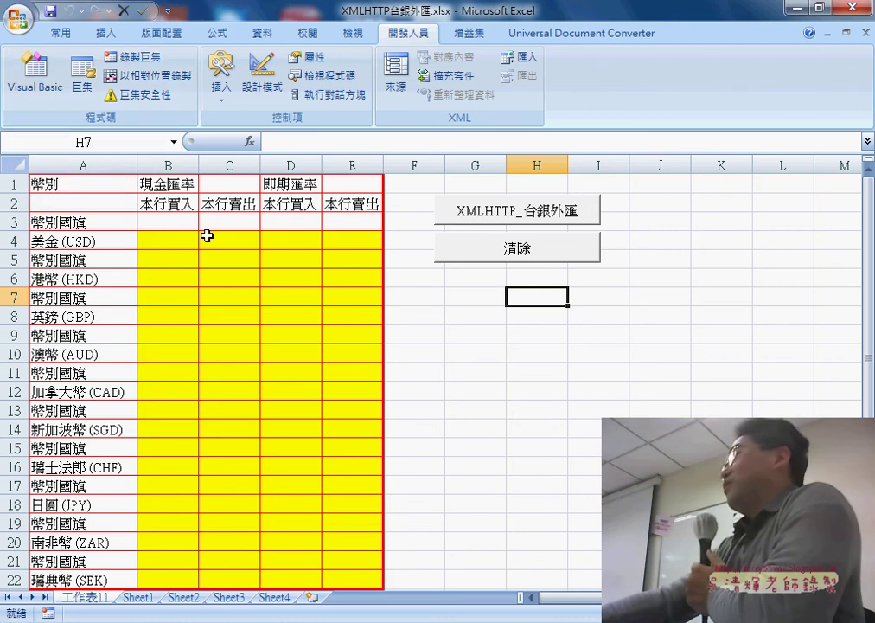
{"action": "left_click", "coordinate": [584, 321]}
Open the VBA editor and scroll through the module to select the 清除 subroutine
{"action": "left_click", "coordinate": [34, 76]}
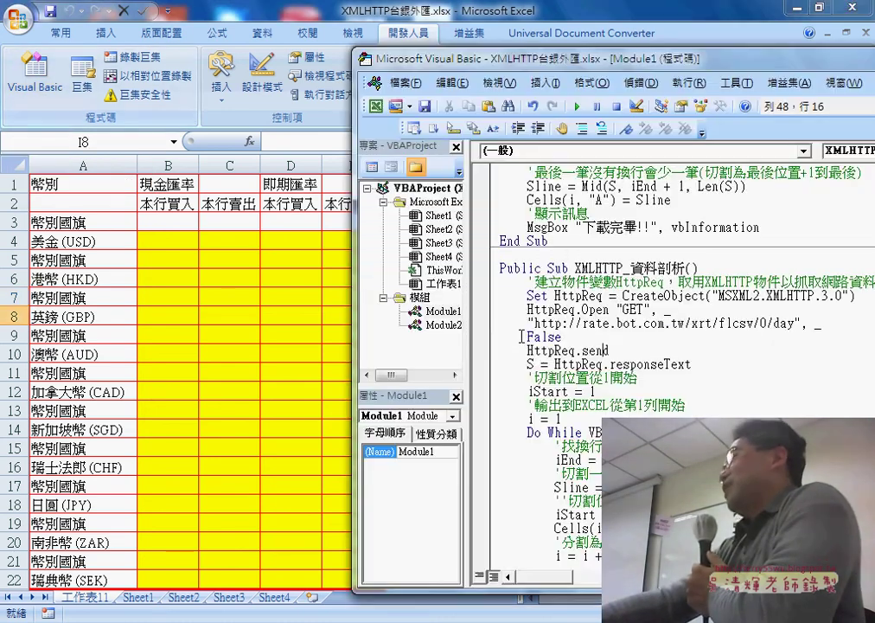
{"action": "scroll", "coordinate": [625, 292], "scroll_direction": "down", "scroll_amount": 2}
{"action": "scroll", "coordinate": [630, 292], "scroll_direction": "down", "scroll_amount": 6}
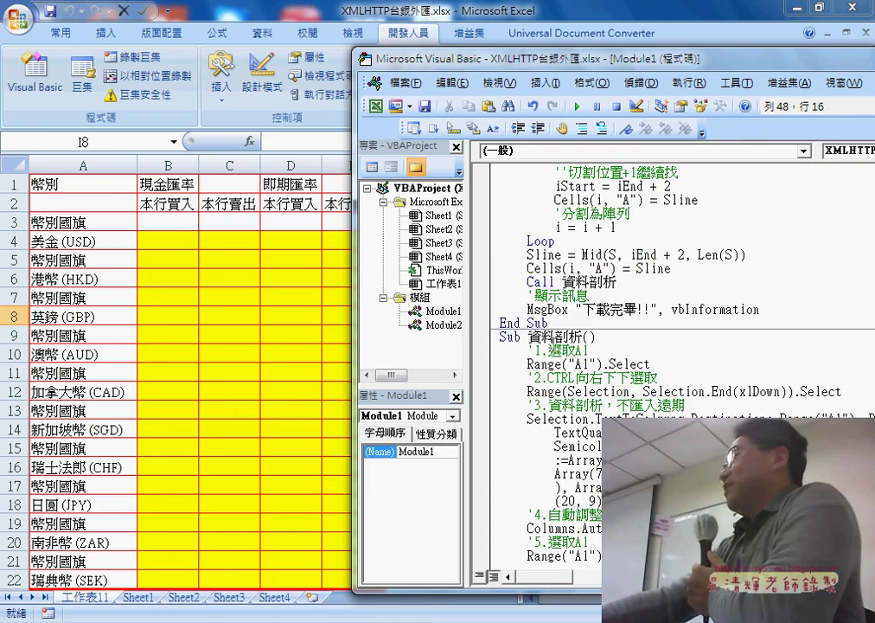
{"action": "scroll", "coordinate": [555, 350], "scroll_direction": "down", "scroll_amount": 7}
{"action": "left_click_drag", "start_coordinate": [501, 299], "coordinate": [668, 378]}
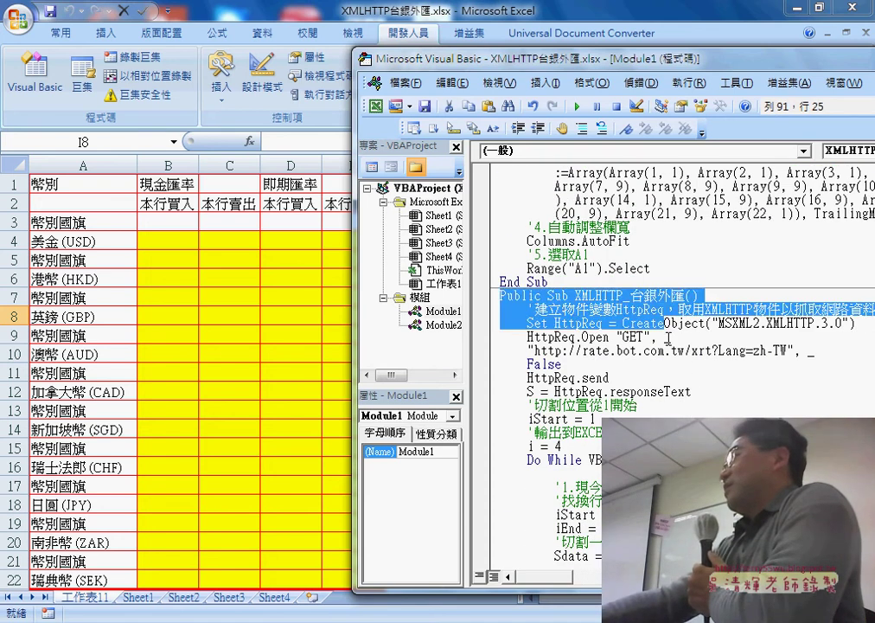
{"action": "scroll", "coordinate": [667, 378], "scroll_direction": "down", "scroll_amount": 7}
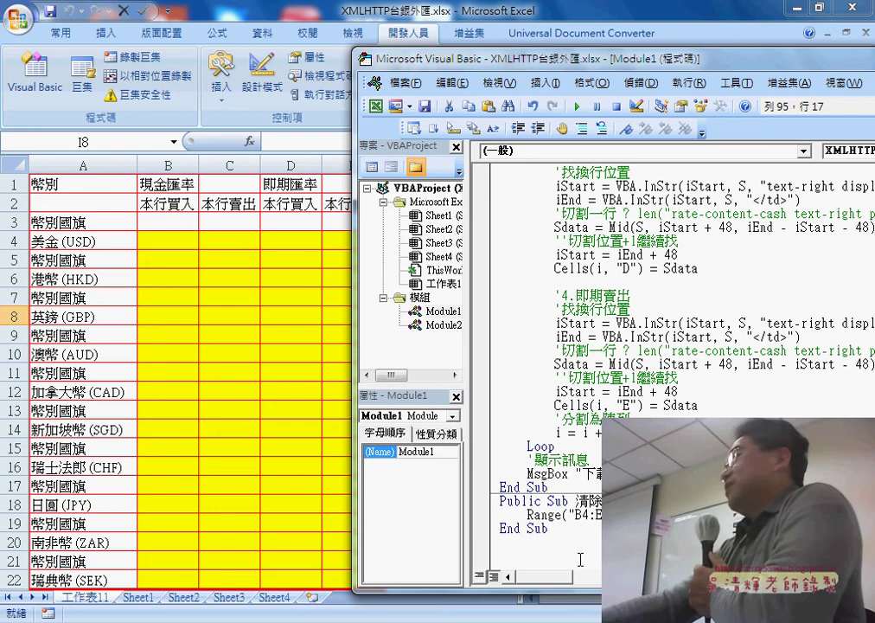
{"action": "left_click_drag", "start_coordinate": [553, 529], "coordinate": [499, 500]}
Bring up the code notes document at the Public Sub XMLHTTP_台銀外匯 heading
{"action": "key", "text": "alt+Tab"}
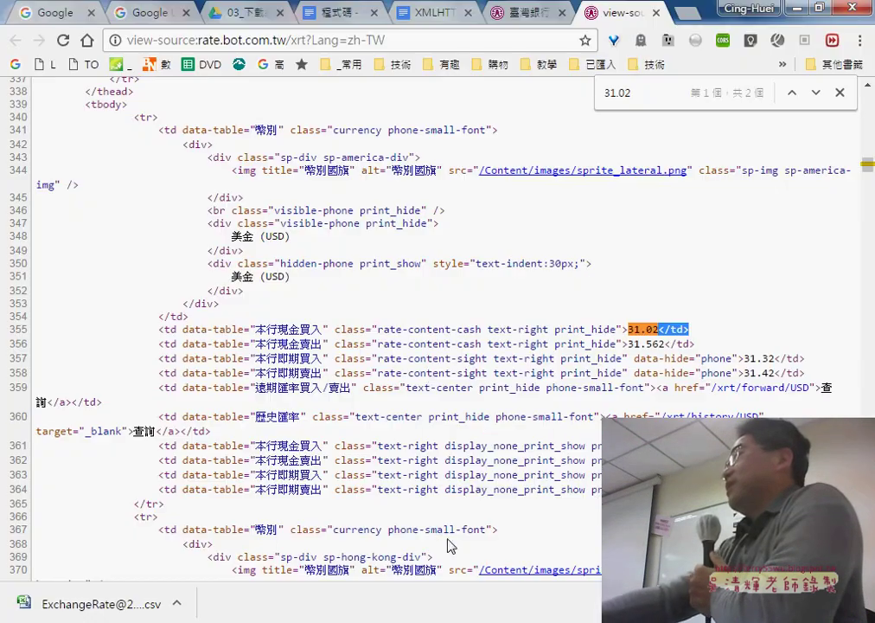
{"action": "left_click", "coordinate": [432, 12]}
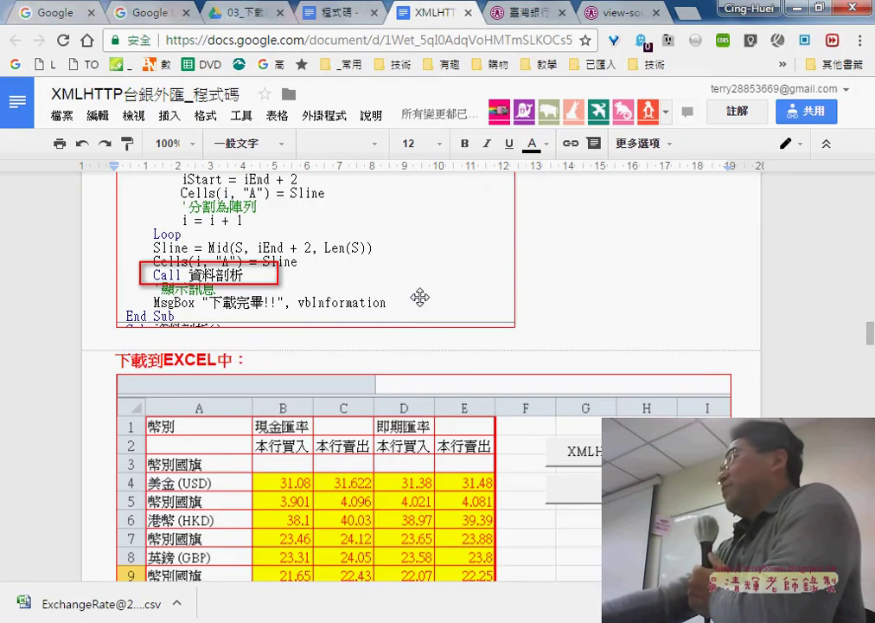
{"action": "scroll", "coordinate": [420, 297], "scroll_direction": "down", "scroll_amount": 5}
{"action": "scroll", "coordinate": [206, 270], "scroll_direction": "down", "scroll_amount": 2}
{"action": "scroll", "coordinate": [217, 276], "scroll_direction": "down", "scroll_amount": 2}
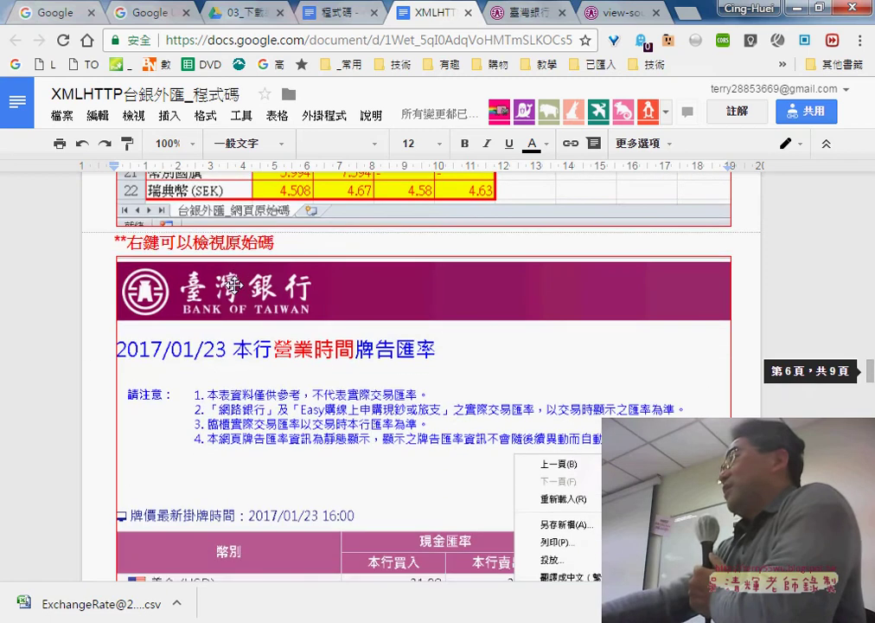
{"action": "scroll", "coordinate": [230, 287], "scroll_direction": "down", "scroll_amount": 4}
{"action": "scroll", "coordinate": [233, 286], "scroll_direction": "down", "scroll_amount": 2}
{"action": "scroll", "coordinate": [233, 285], "scroll_direction": "down", "scroll_amount": 2}
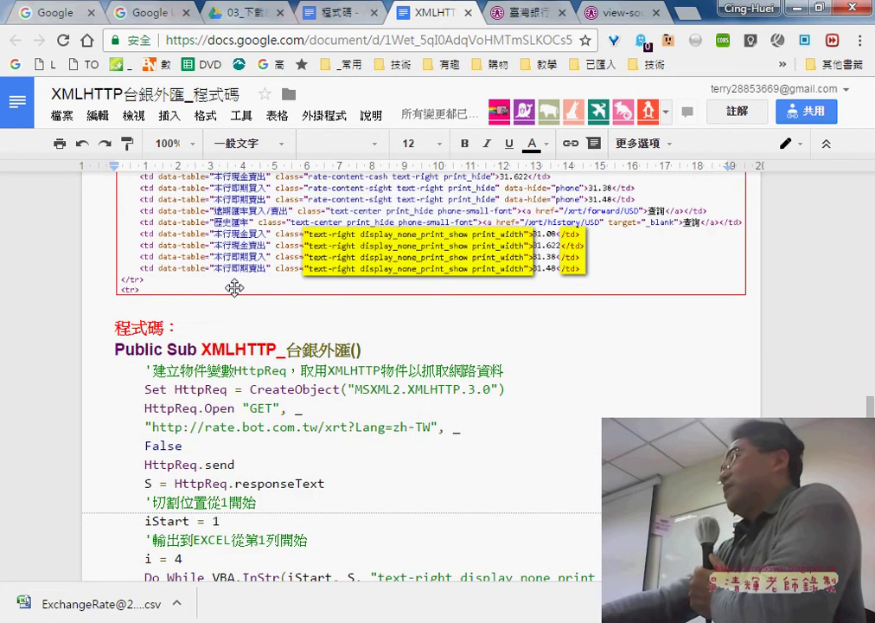
{"action": "scroll", "coordinate": [232, 287], "scroll_direction": "down", "scroll_amount": 1}
{"action": "left_click", "coordinate": [110, 302]}
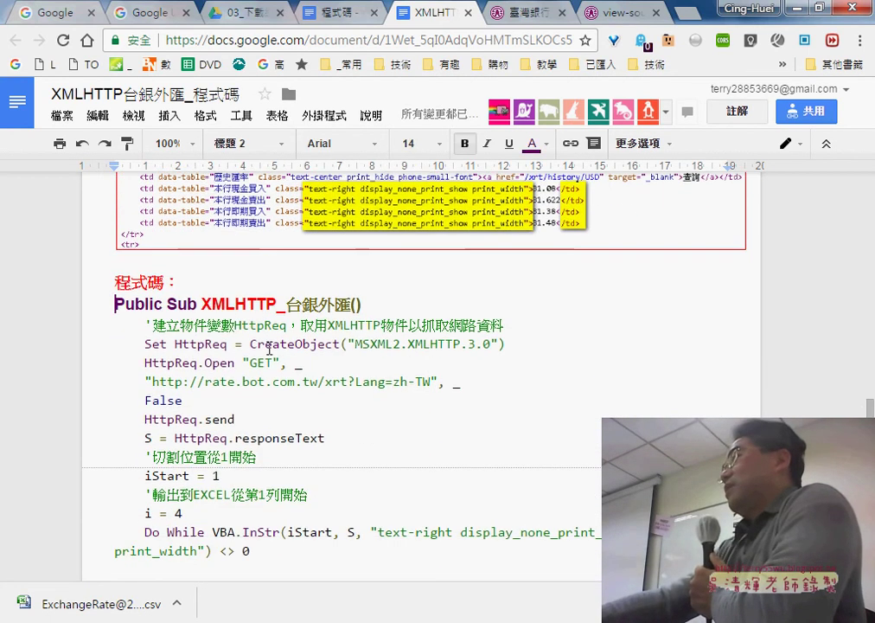
Select the Public Sub 清除() routine that clears B4:E22, then return to Excel
{"action": "scroll", "coordinate": [269, 349], "scroll_direction": "down", "scroll_amount": 5}
{"action": "scroll", "coordinate": [270, 344], "scroll_direction": "down", "scroll_amount": 3}
{"action": "scroll", "coordinate": [270, 344], "scroll_direction": "down", "scroll_amount": 3}
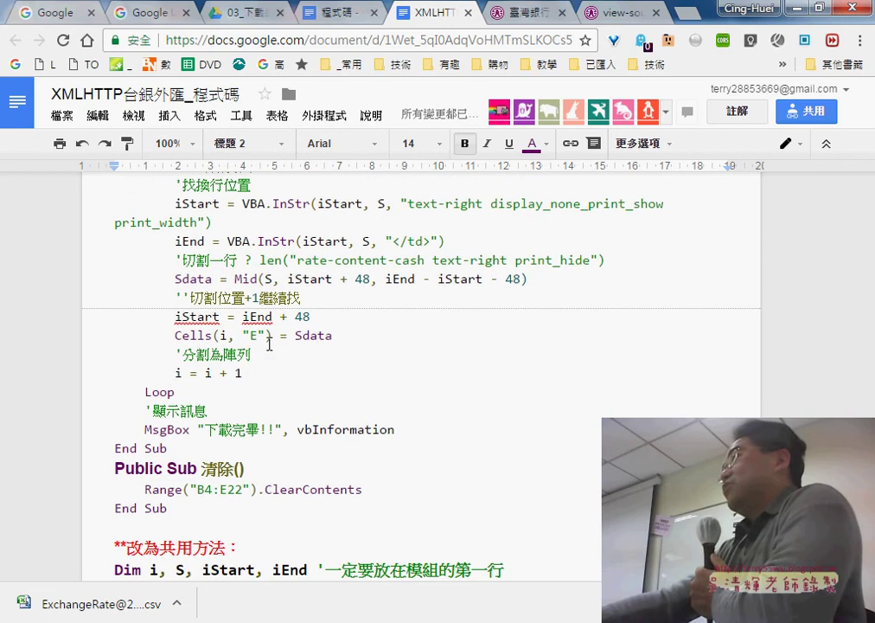
{"action": "scroll", "coordinate": [269, 344], "scroll_direction": "down", "scroll_amount": 1}
{"action": "left_click_drag", "start_coordinate": [115, 400], "coordinate": [522, 416]}
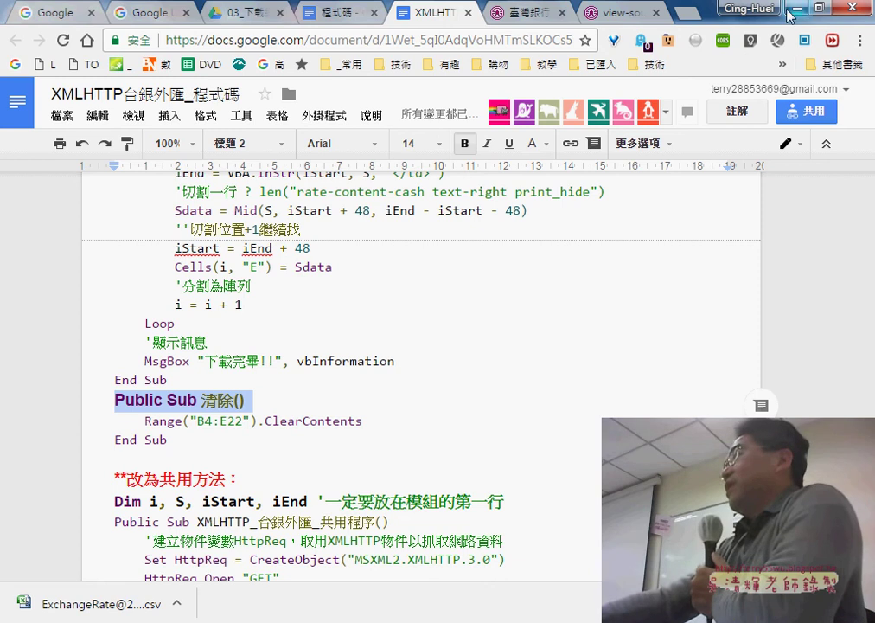
{"action": "key", "text": "alt+Tab"}
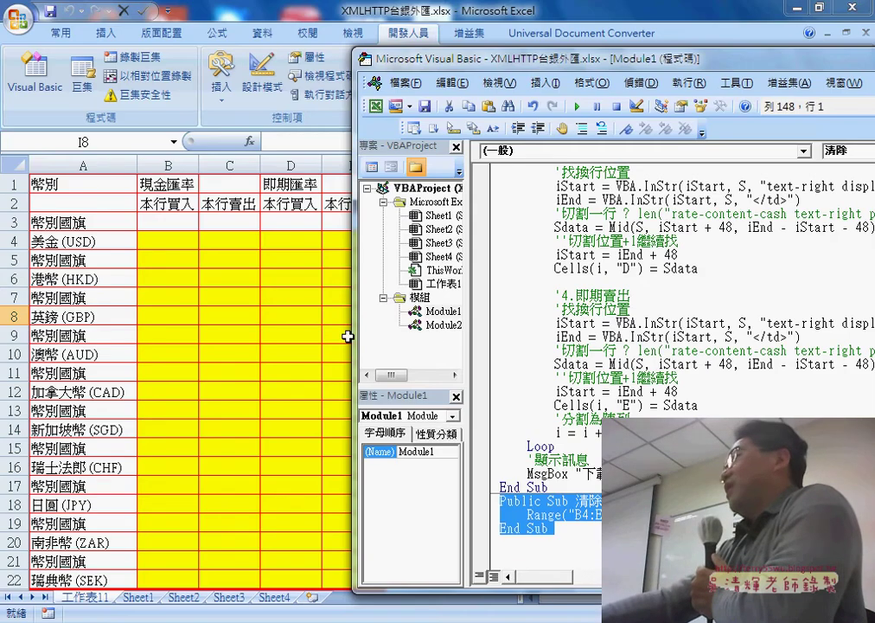
Bring the spreadsheet forward, then switch to the Bank of Taiwan page and un-maximize Chrome
{"action": "left_click", "coordinate": [299, 334]}
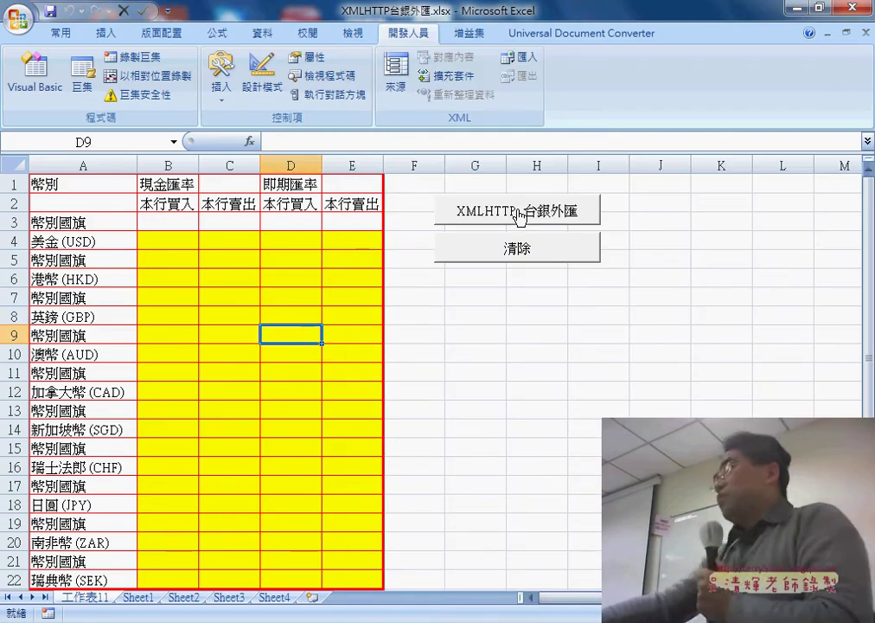
{"action": "key", "text": "alt+Tab"}
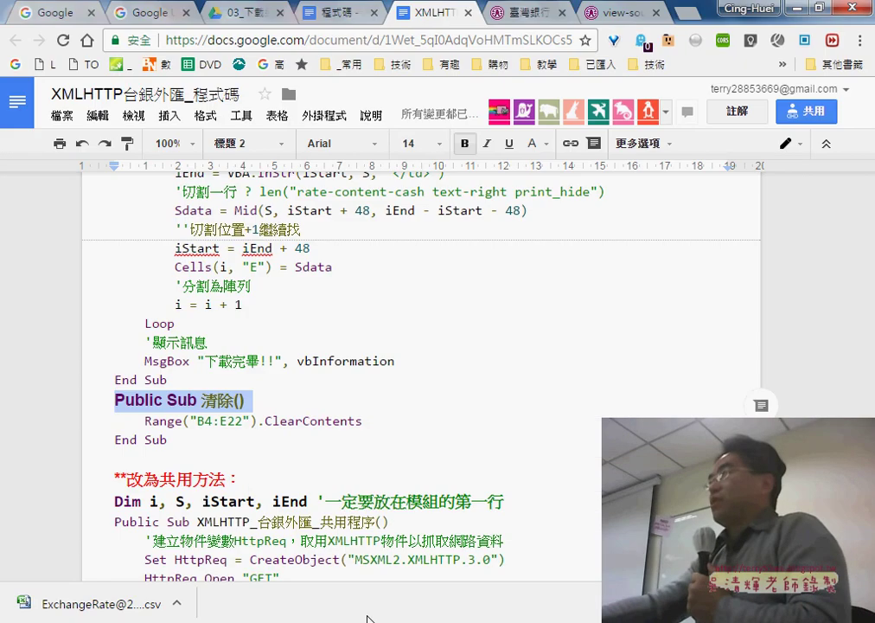
{"action": "left_click", "coordinate": [535, 14]}
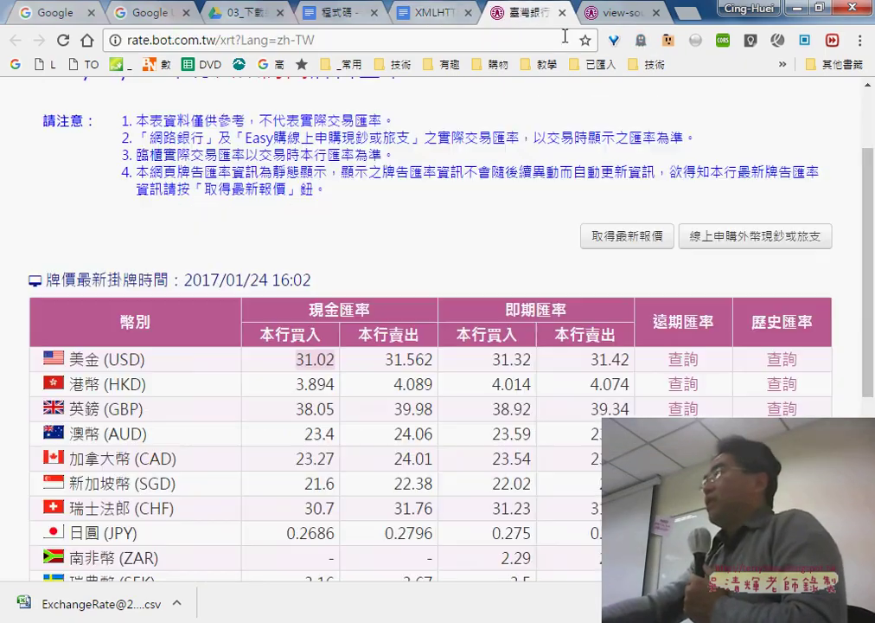
{"action": "double_click", "coordinate": [775, 11]}
Resize and position the Chrome window beside the Excel table, showing the rate table
{"action": "mouse_move", "coordinate": [414, 40]}
{"action": "left_mouse_down"}
{"action": "mouse_move", "coordinate": [543, 39]}
{"action": "mouse_move", "coordinate": [618, 20]}
{"action": "left_mouse_up"}
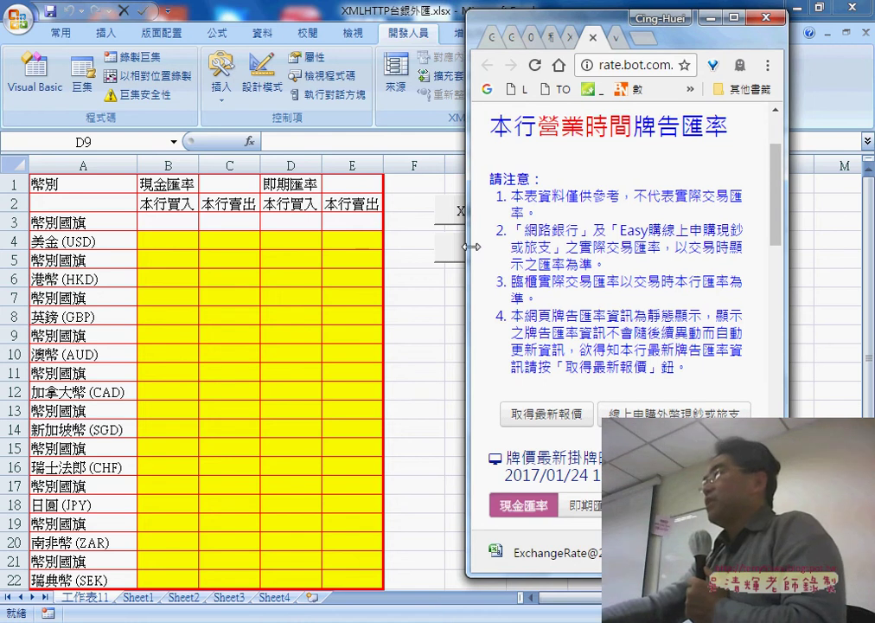
{"action": "left_click_drag", "start_coordinate": [471, 247], "coordinate": [400, 248]}
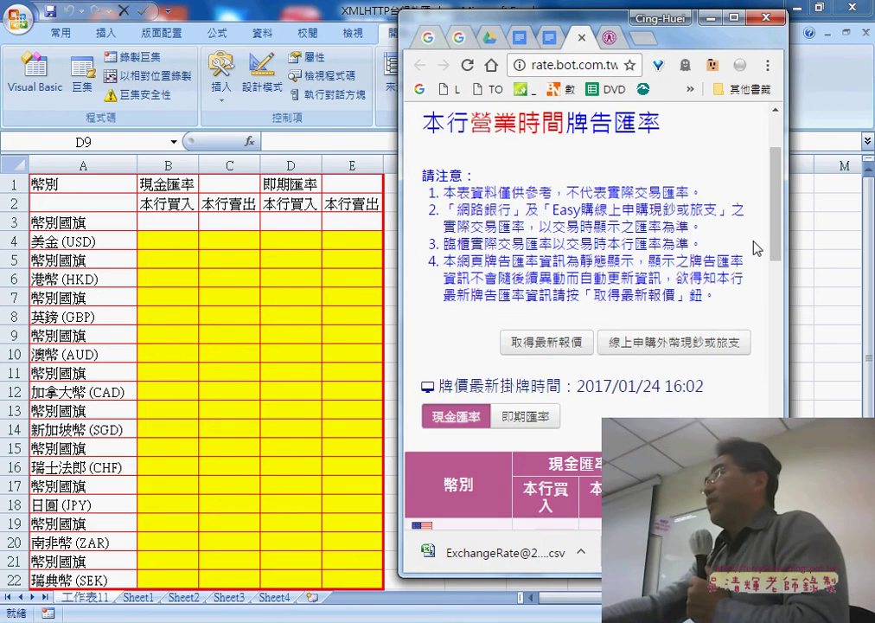
{"action": "left_click_drag", "start_coordinate": [785, 225], "coordinate": [847, 224]}
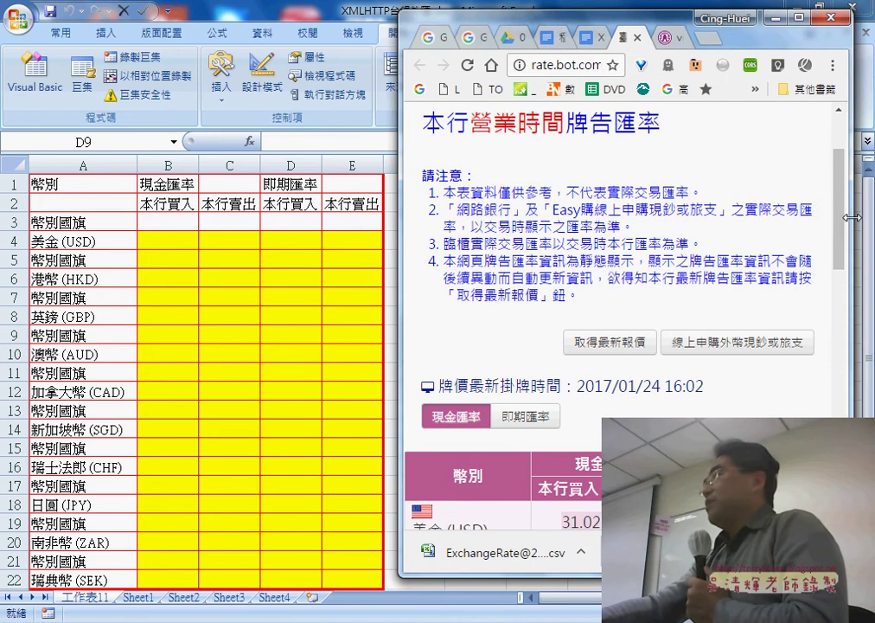
{"action": "scroll", "coordinate": [446, 310], "scroll_direction": "down", "scroll_amount": 2}
{"action": "scroll", "coordinate": [446, 310], "scroll_direction": "down", "scroll_amount": 2}
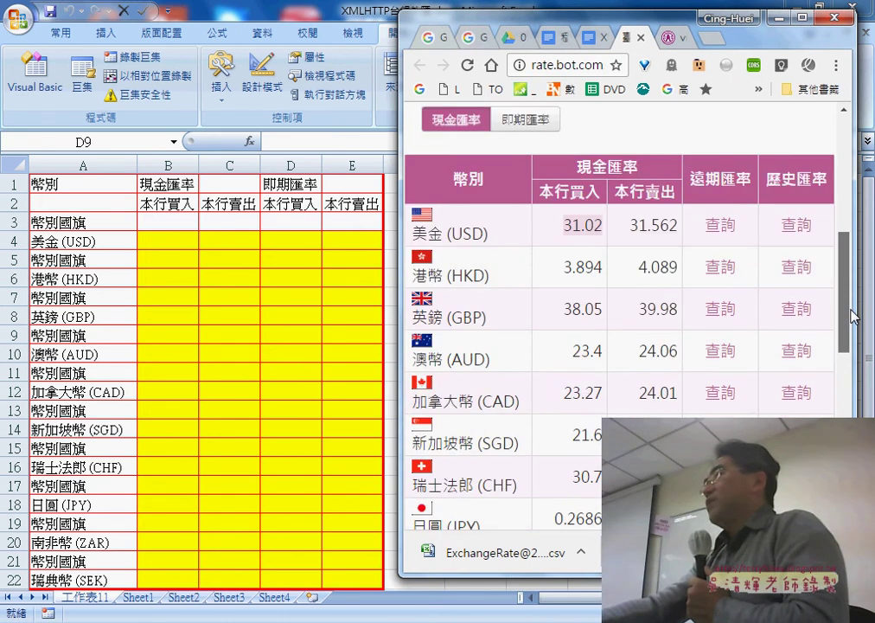
{"action": "scroll", "coordinate": [446, 310], "scroll_direction": "down", "scroll_amount": 2}
{"action": "scroll", "coordinate": [446, 309], "scroll_direction": "up", "scroll_amount": 1}
{"action": "left_click_drag", "start_coordinate": [401, 305], "coordinate": [168, 306]}
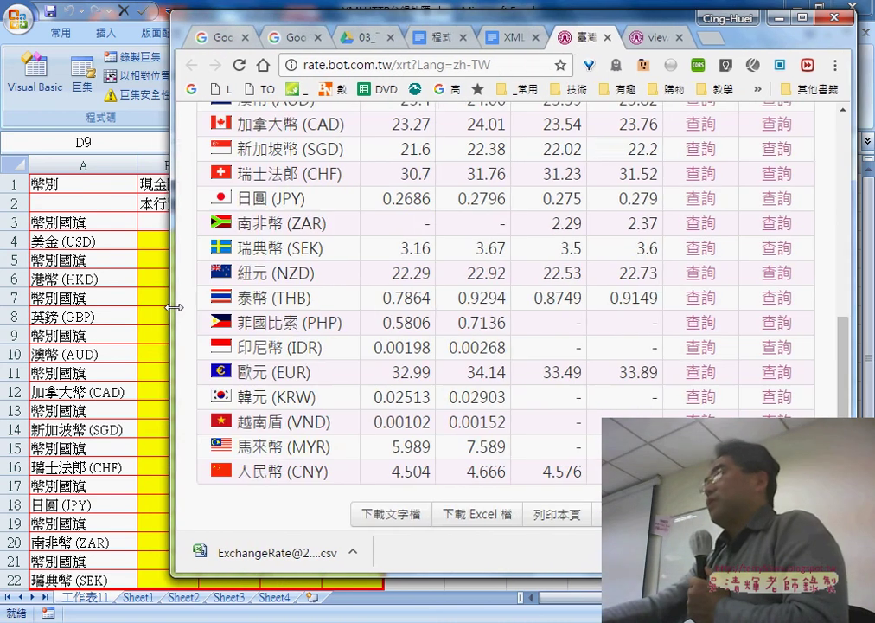
{"action": "left_click_drag", "start_coordinate": [182, 12], "coordinate": [435, 114]}
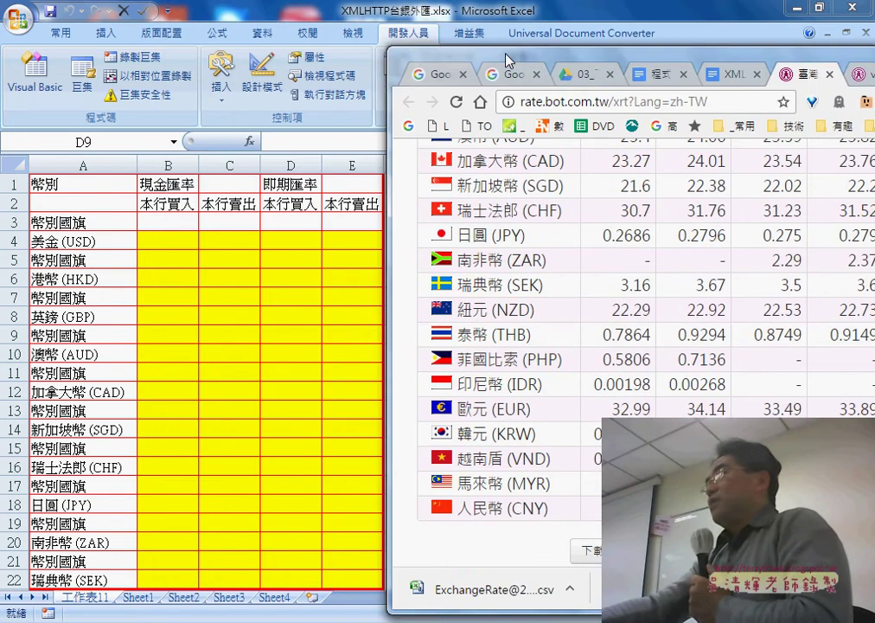
{"action": "scroll", "coordinate": [592, 259], "scroll_direction": "up", "scroll_amount": 3}
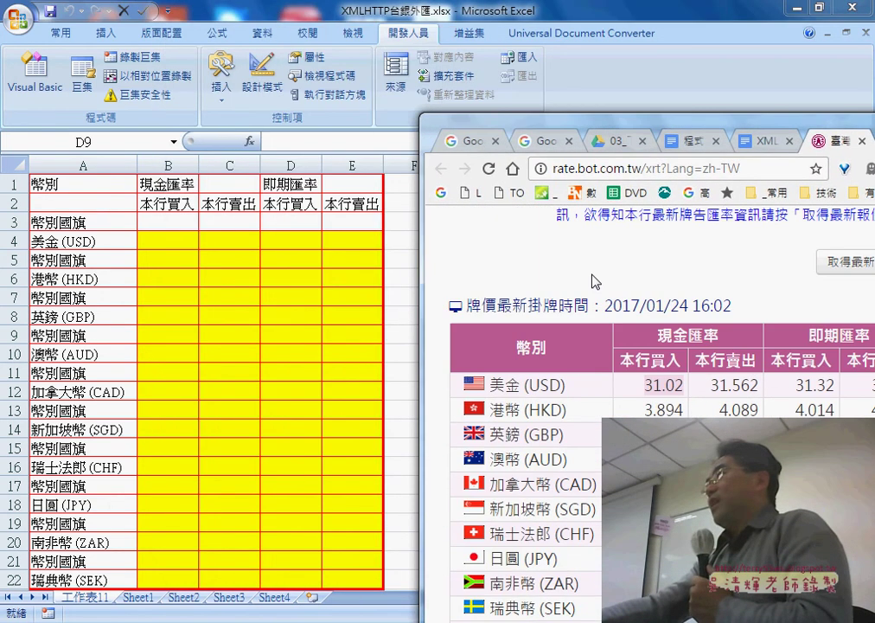
{"action": "left_click_drag", "start_coordinate": [532, 125], "coordinate": [578, 75]}
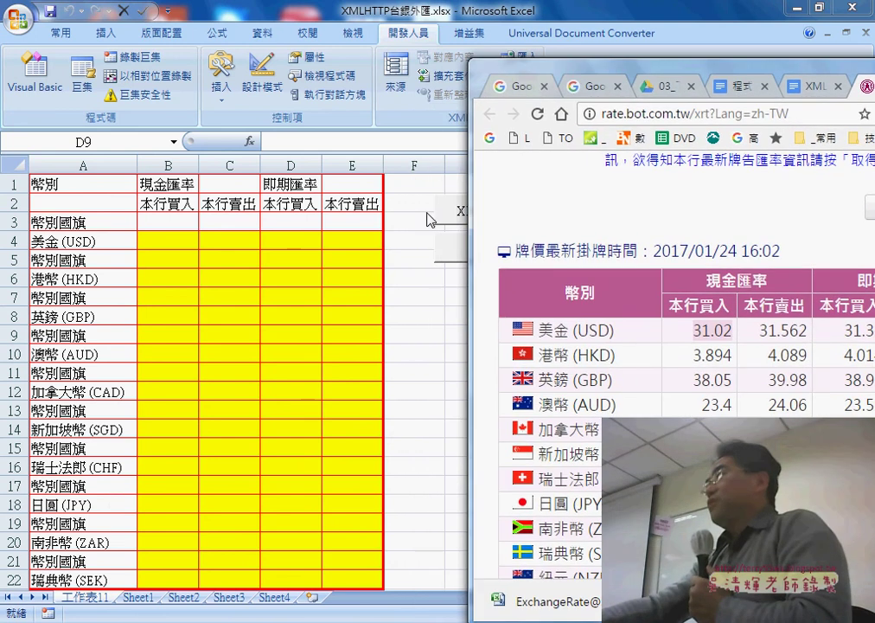
Fit Excel beside the bank page, run XMLHTTP_台銀外匯, and dismiss the 下載完畢!! message
{"action": "left_click", "coordinate": [838, 31]}
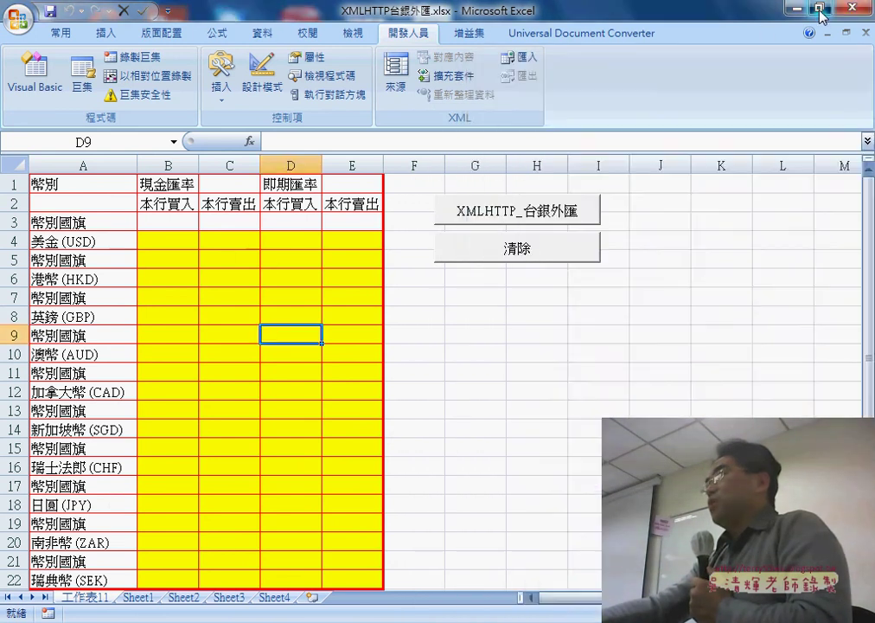
{"action": "mouse_move", "coordinate": [439, 15]}
{"action": "left_mouse_down"}
{"action": "mouse_move", "coordinate": [486, 98]}
{"action": "mouse_move", "coordinate": [259, 80]}
{"action": "left_mouse_up"}
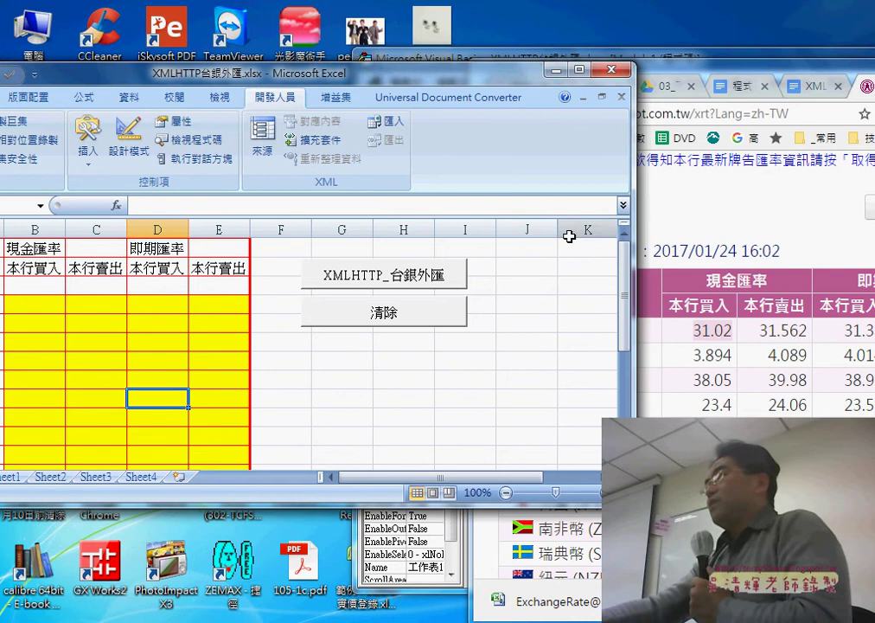
{"action": "left_click_drag", "start_coordinate": [635, 245], "coordinate": [358, 244]}
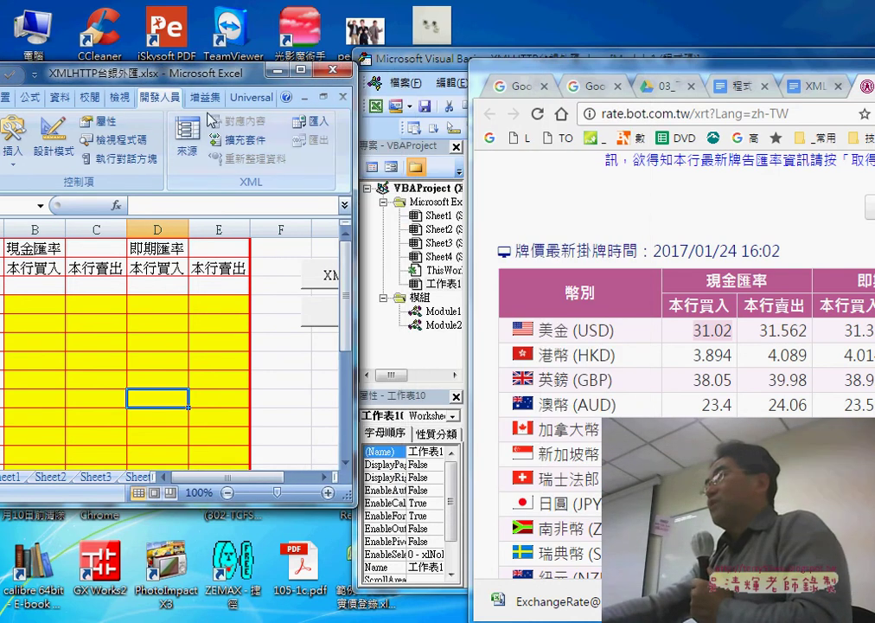
{"action": "left_click_drag", "start_coordinate": [201, 41], "coordinate": [273, 52]}
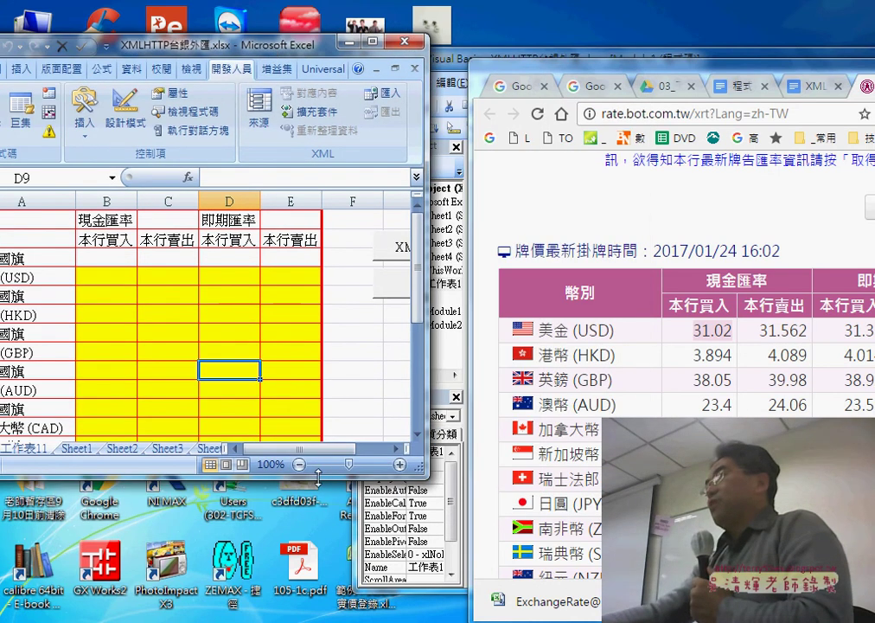
{"action": "left_click_drag", "start_coordinate": [315, 477], "coordinate": [315, 610]}
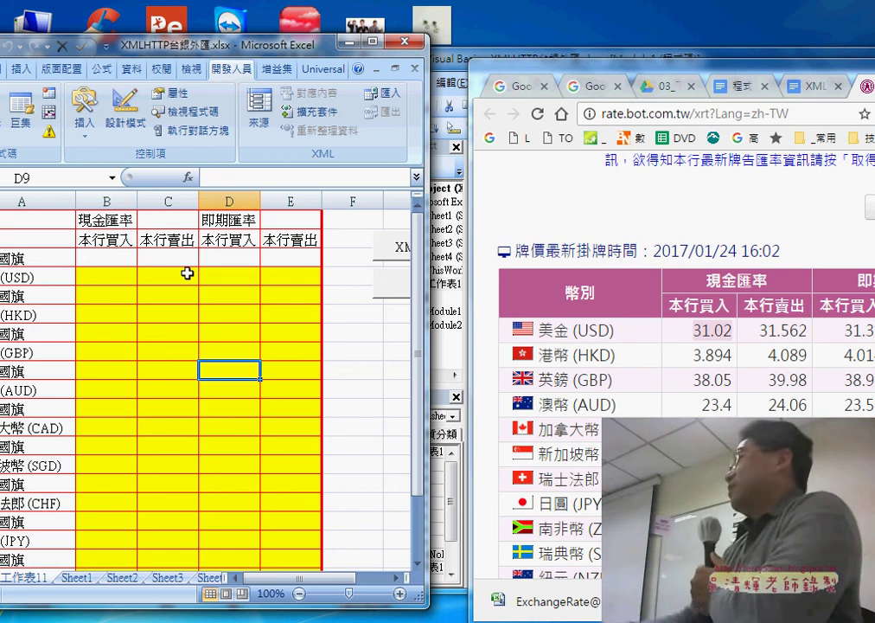
{"action": "left_click", "coordinate": [395, 251]}
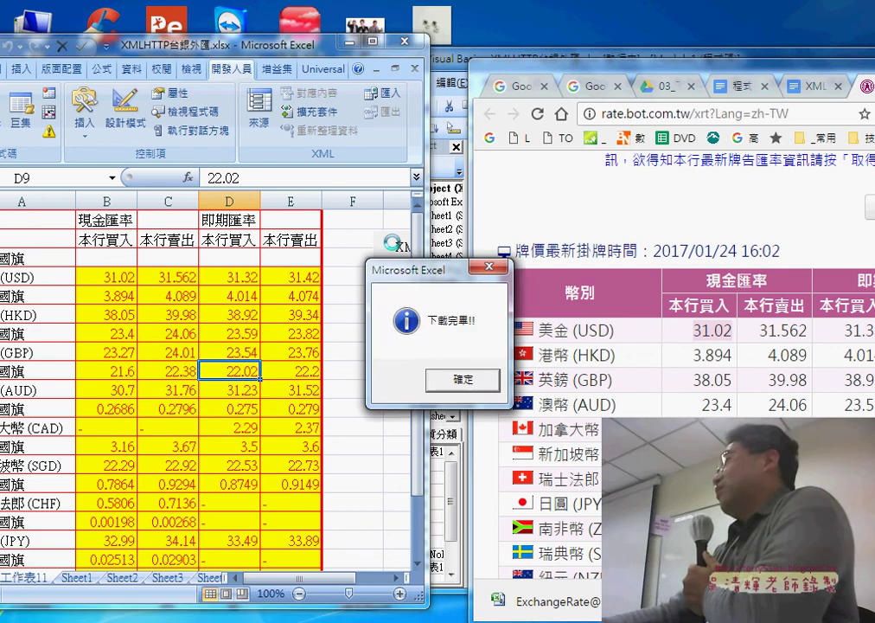
{"action": "left_click", "coordinate": [462, 384]}
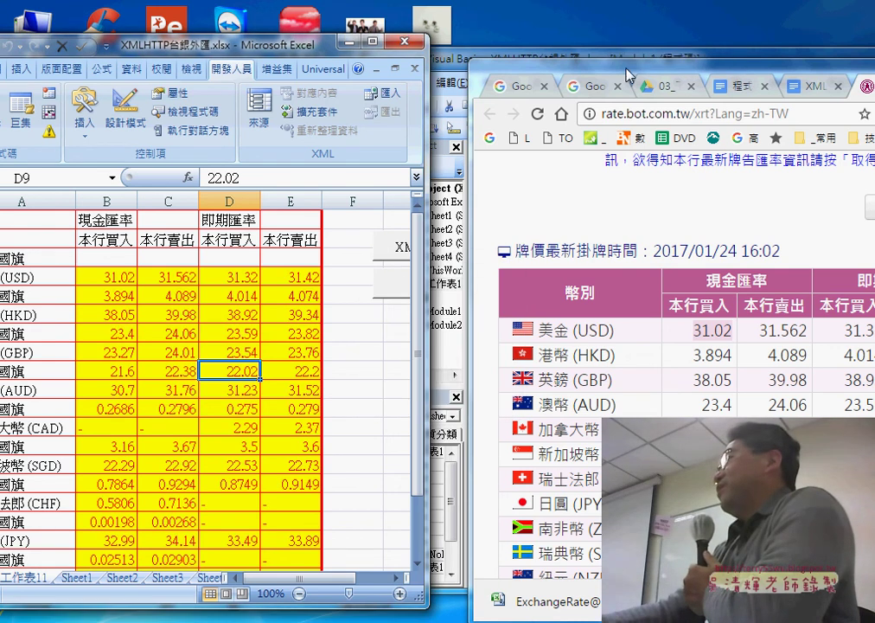
{"action": "left_click_drag", "start_coordinate": [629, 75], "coordinate": [513, 33]}
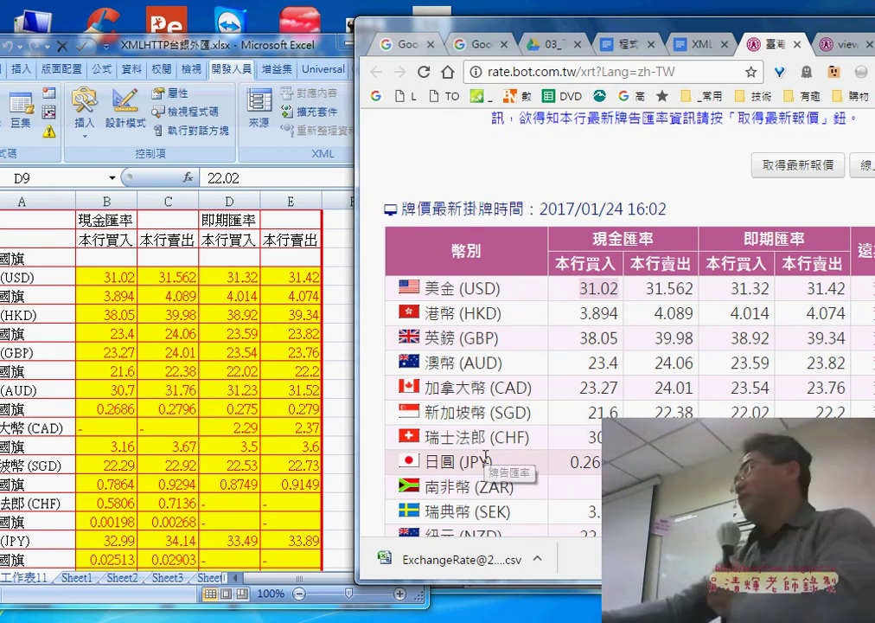
{"action": "mouse_move", "coordinate": [595, 428]}
{"action": "left_mouse_down"}
{"action": "mouse_move", "coordinate": [706, 278]}
{"action": "mouse_move", "coordinate": [811, 411]}
{"action": "left_mouse_up"}
{"action": "left_click_drag", "start_coordinate": [123, 402], "coordinate": [182, 523]}
{"action": "mouse_move", "coordinate": [702, 242]}
{"action": "left_mouse_down"}
{"action": "mouse_move", "coordinate": [651, 203]}
{"action": "mouse_move", "coordinate": [304, 259]}
{"action": "left_mouse_up"}
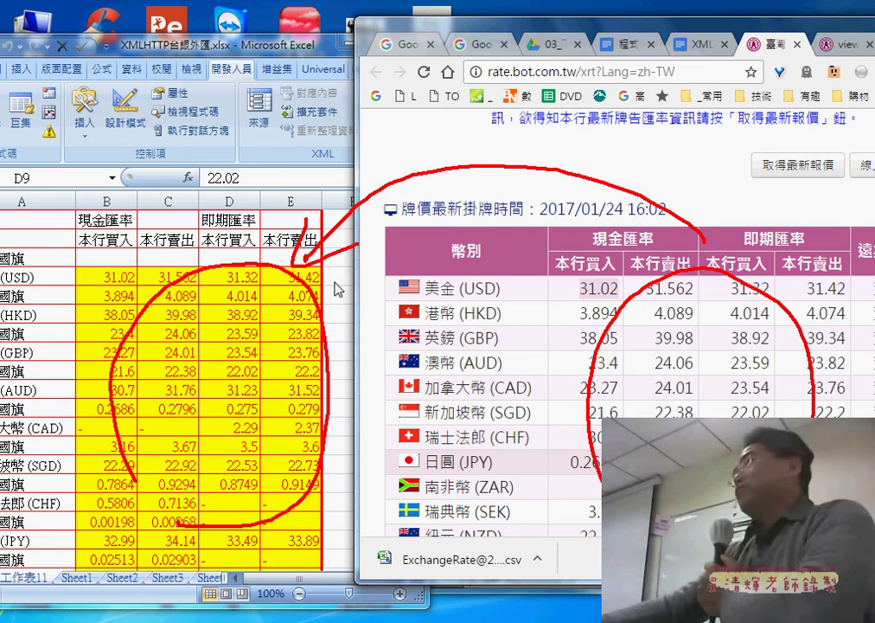
{"action": "key", "text": "Escape"}
{"action": "left_click", "coordinate": [336, 284]}
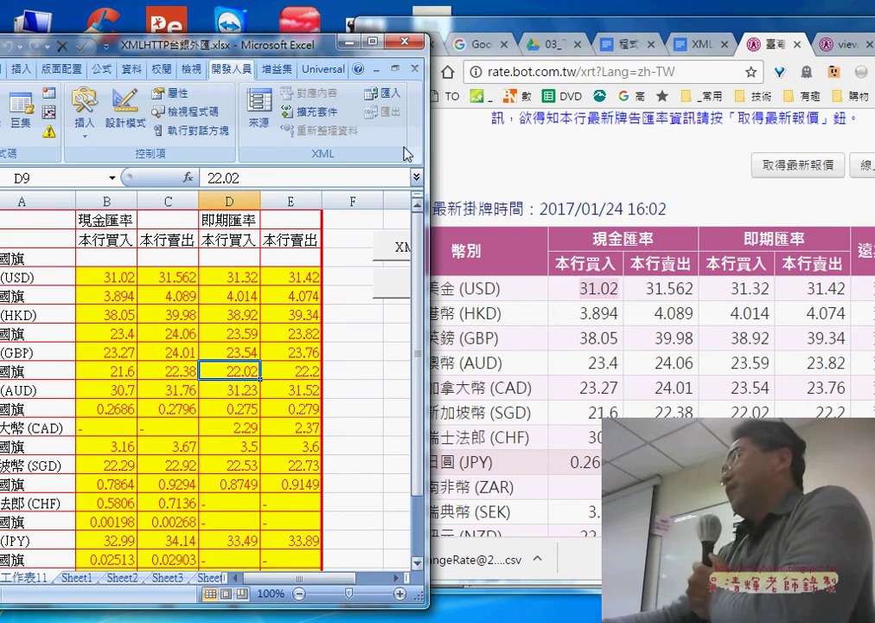
Maximize Excel, edit the macro assigned to the XMLHTTP_台銀外匯 button, and move the editor left
{"action": "left_click", "coordinate": [387, 44]}
{"action": "right_click", "coordinate": [473, 204]}
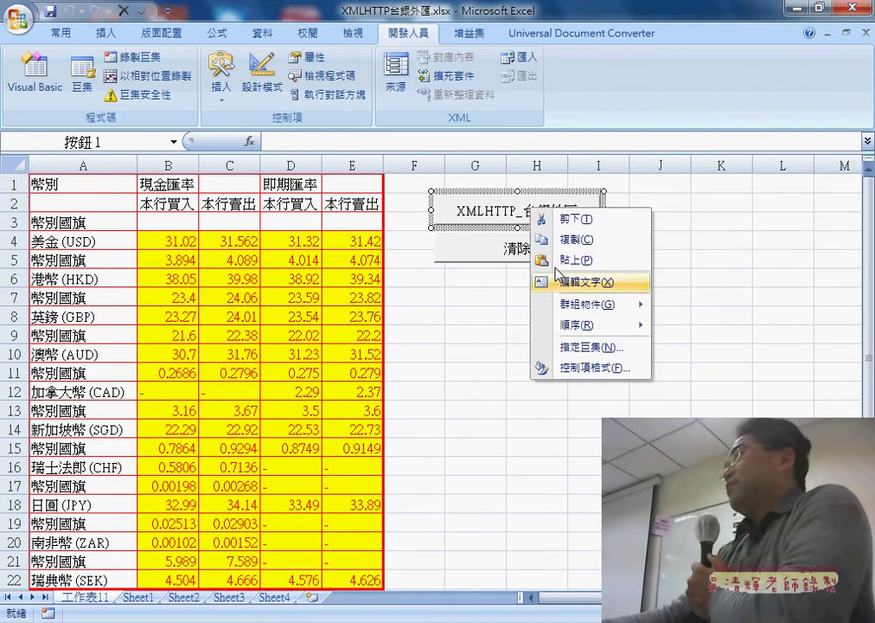
{"action": "left_click", "coordinate": [582, 397]}
{"action": "left_click", "coordinate": [554, 240]}
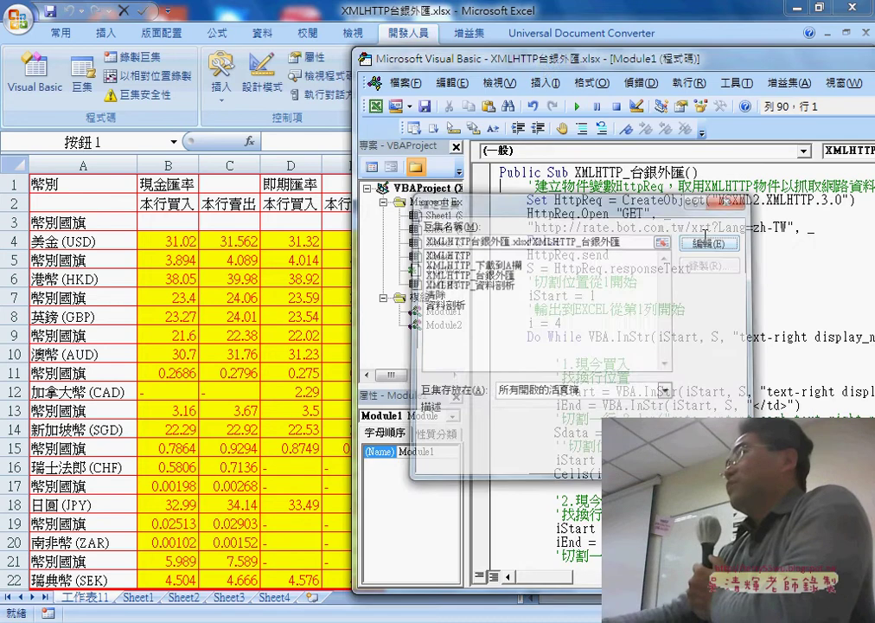
{"action": "left_click_drag", "start_coordinate": [562, 70], "coordinate": [192, 54]}
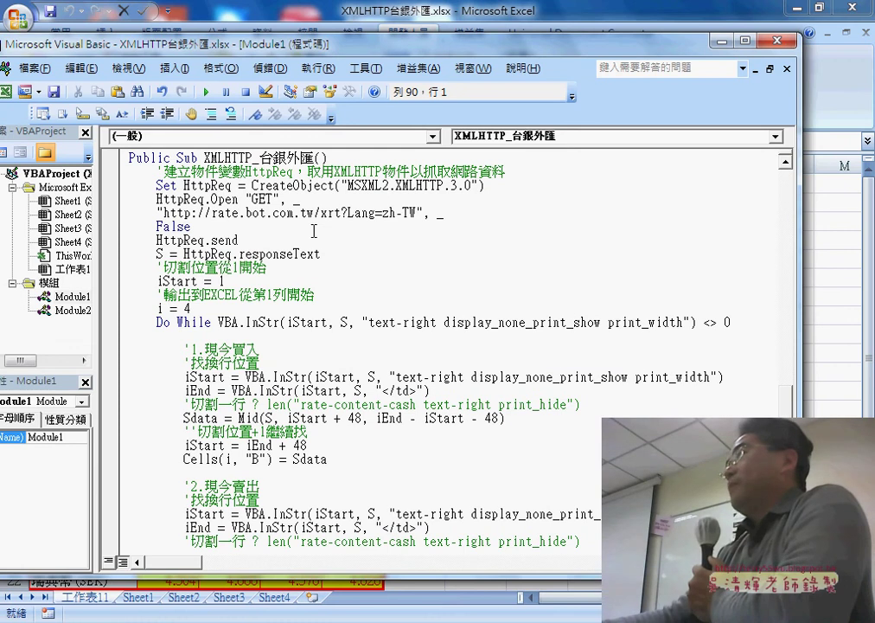
{"action": "scroll", "coordinate": [319, 236], "scroll_direction": "up", "scroll_amount": 1}
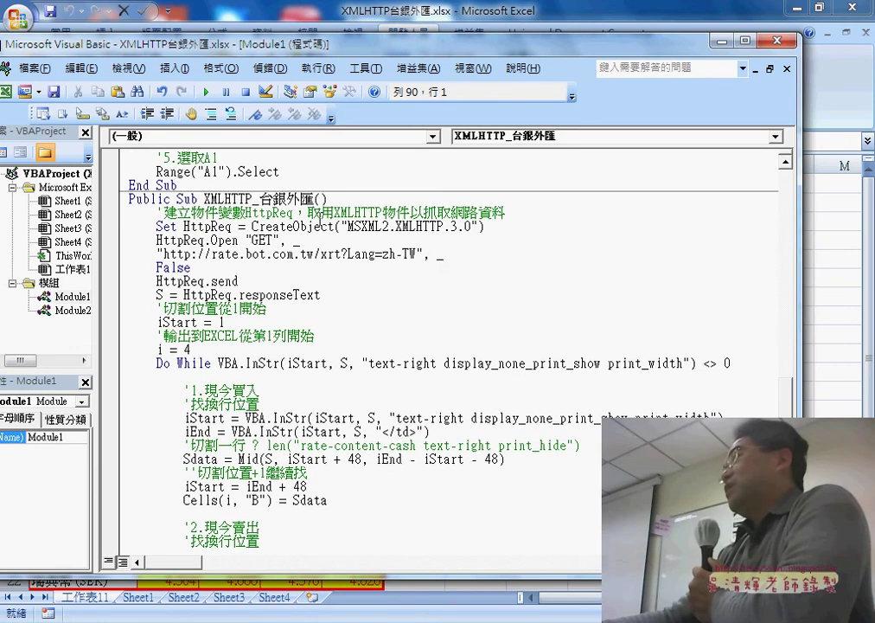
{"action": "mouse_move", "coordinate": [778, 410]}
{"action": "left_mouse_down"}
{"action": "mouse_move", "coordinate": [775, 272]}
{"action": "mouse_move", "coordinate": [781, 400]}
{"action": "left_mouse_up"}
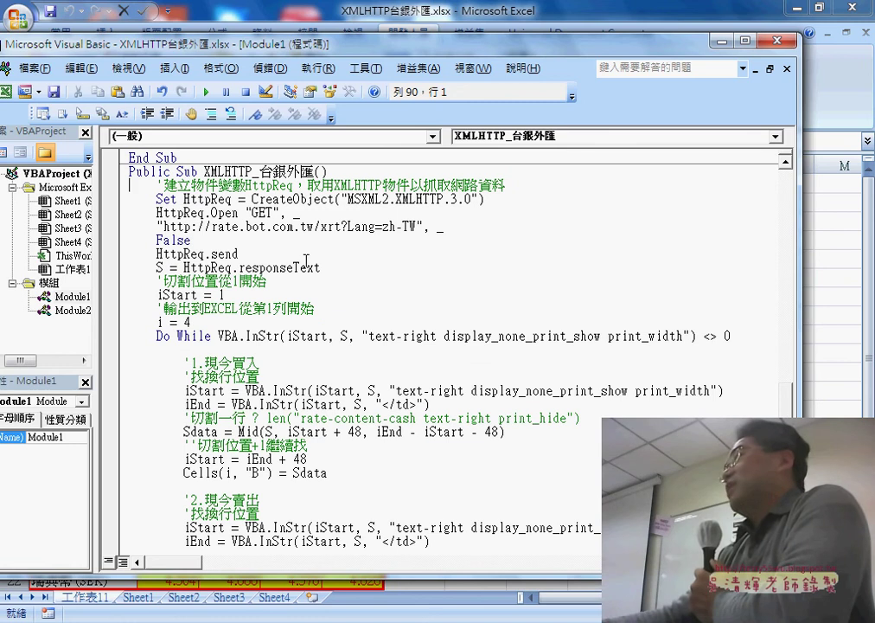
{"action": "scroll", "coordinate": [304, 282], "scroll_direction": "down", "scroll_amount": 1}
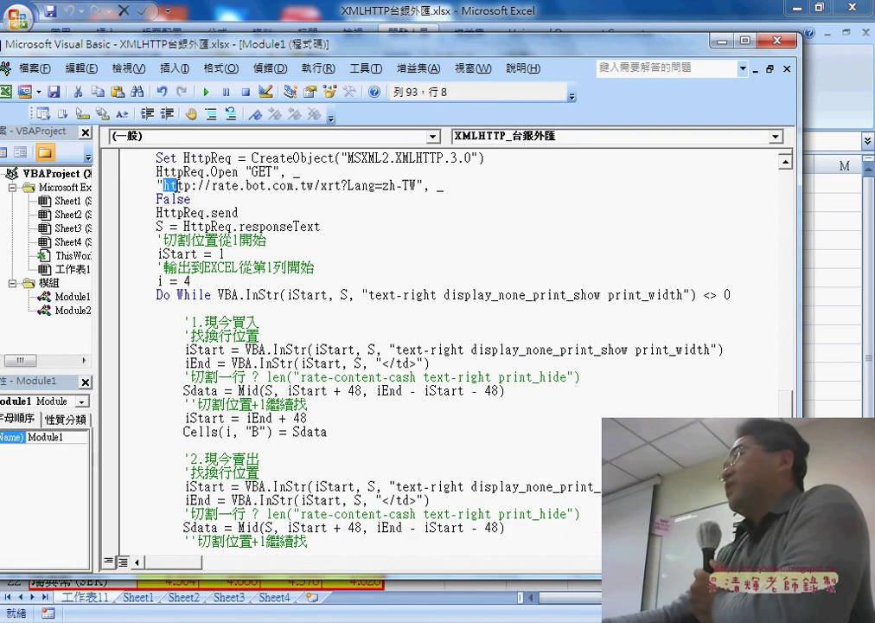
{"action": "left_click_drag", "start_coordinate": [176, 185], "coordinate": [416, 187]}
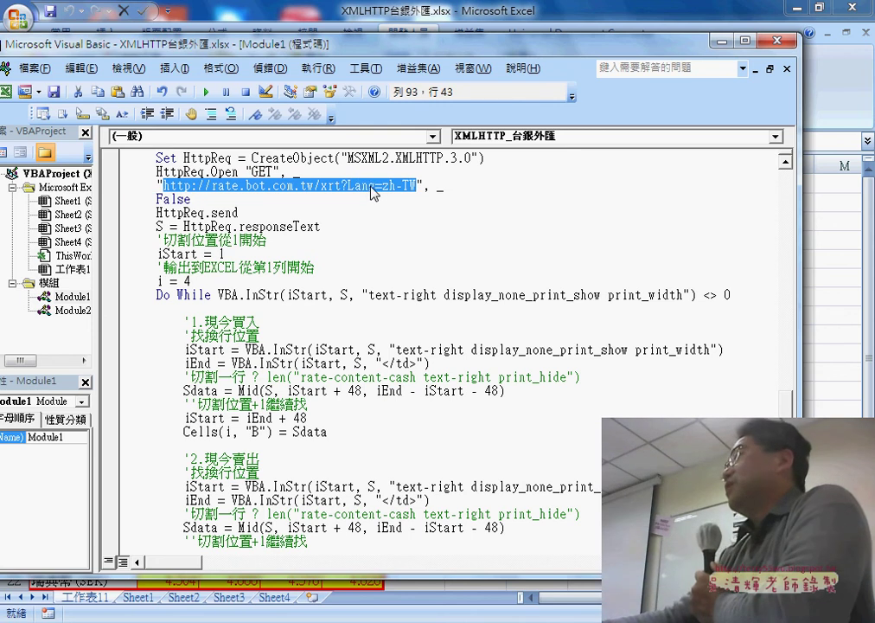
Change the responseText assignment target from S to Range("A1")
{"action": "key", "text": "alt+Tab"}
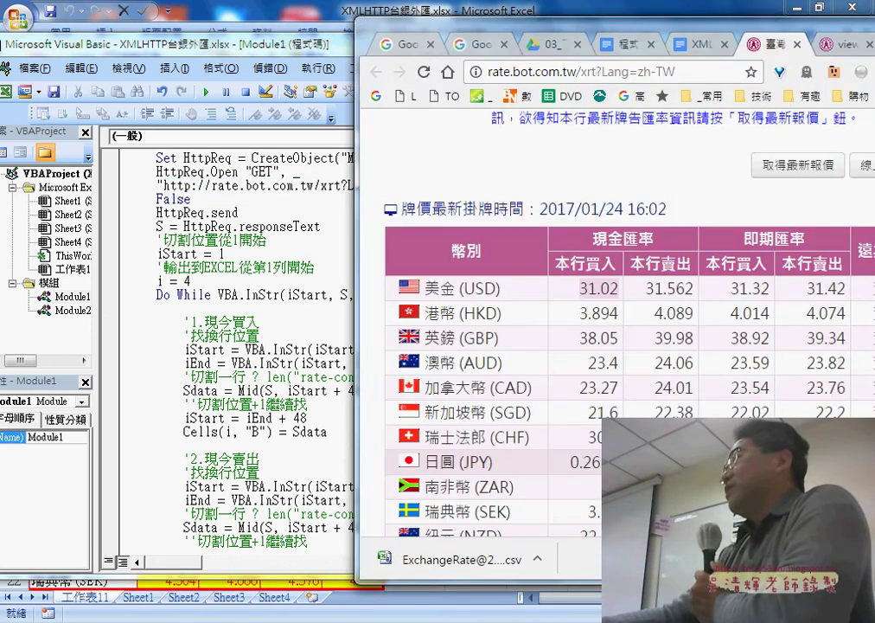
{"action": "left_click", "coordinate": [654, 71]}
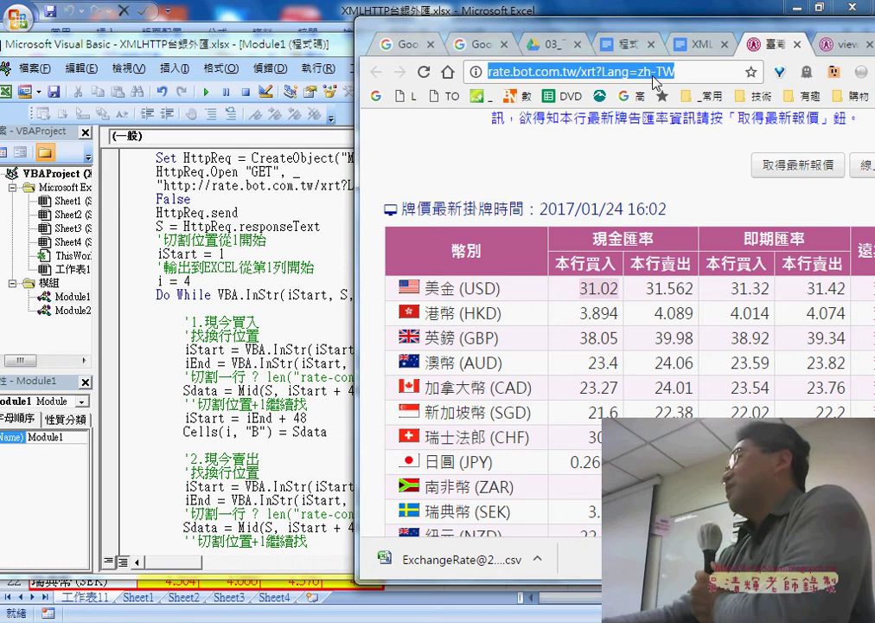
{"action": "left_click", "coordinate": [275, 251]}
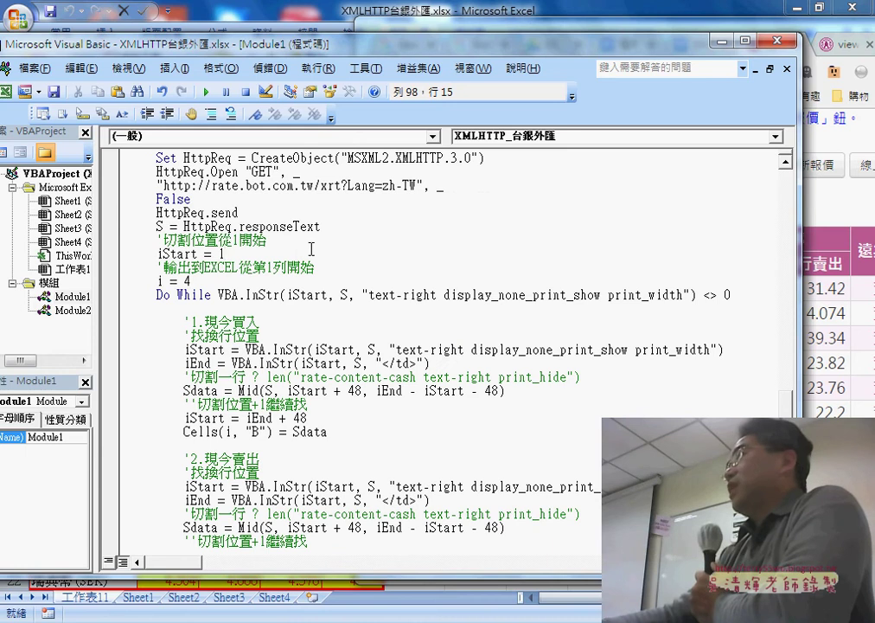
{"action": "double_click", "coordinate": [160, 226]}
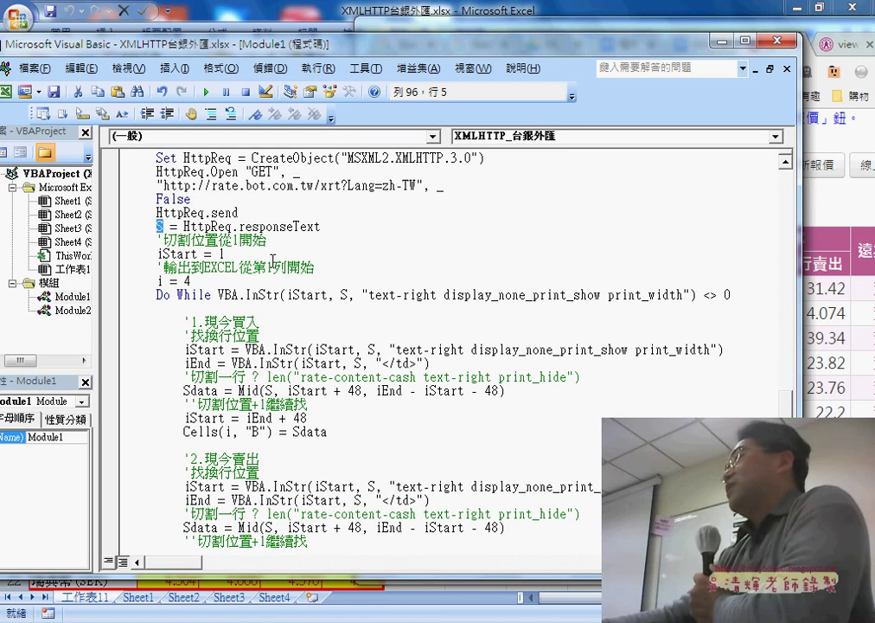
{"action": "scroll", "coordinate": [272, 261], "scroll_direction": "up", "scroll_amount": 1}
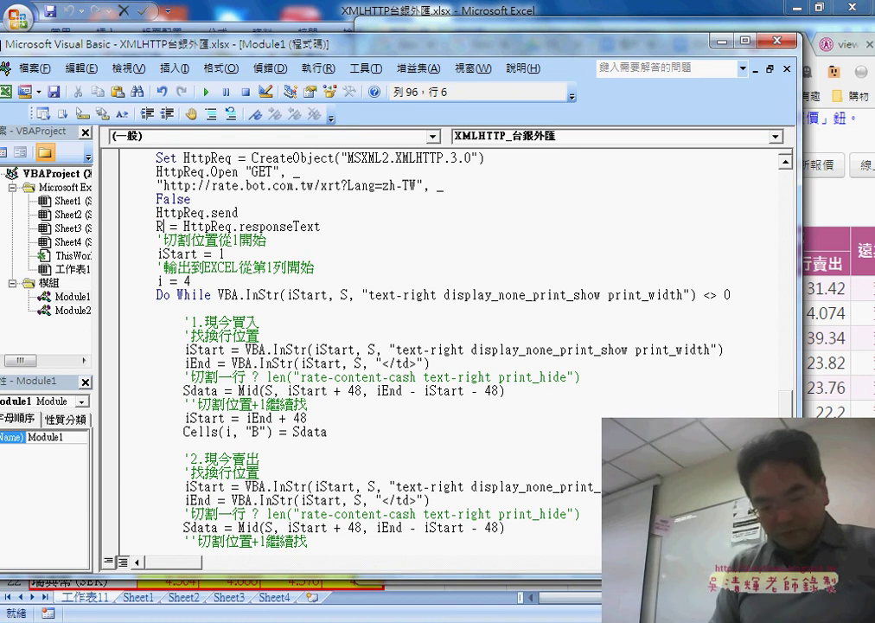
{"action": "key", "text": "ctrl+space"}
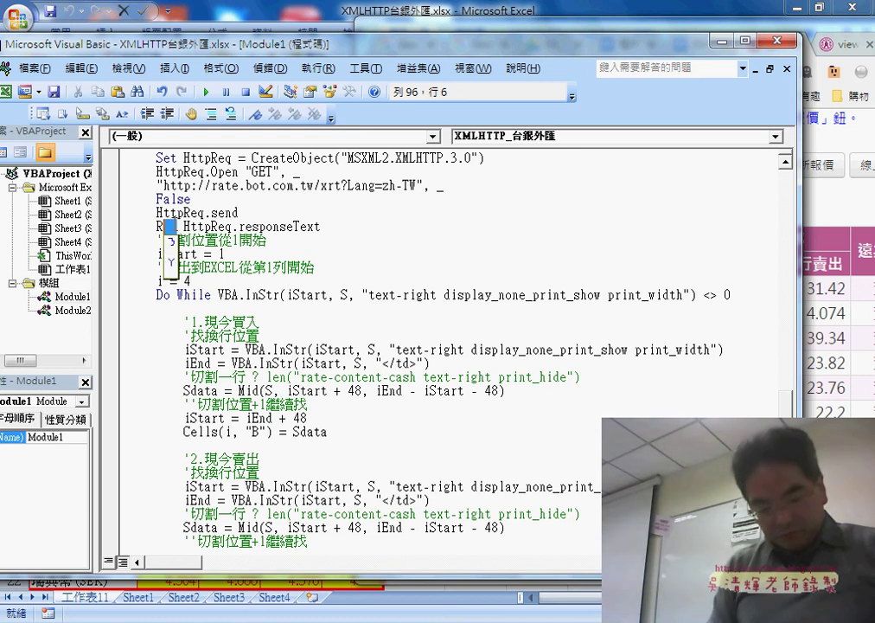
{"action": "type", "text": "ange"}
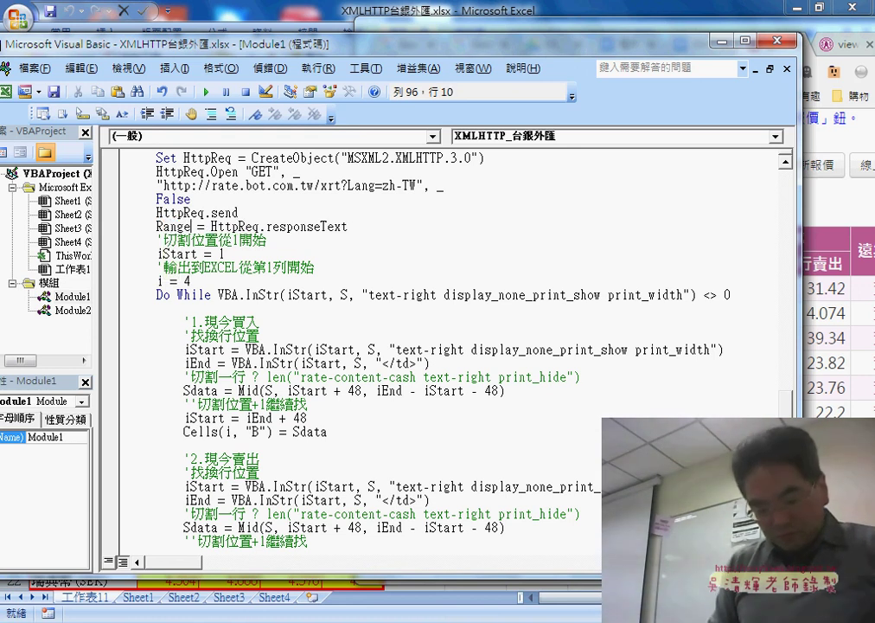
{"action": "type", "text": "(\"A"}
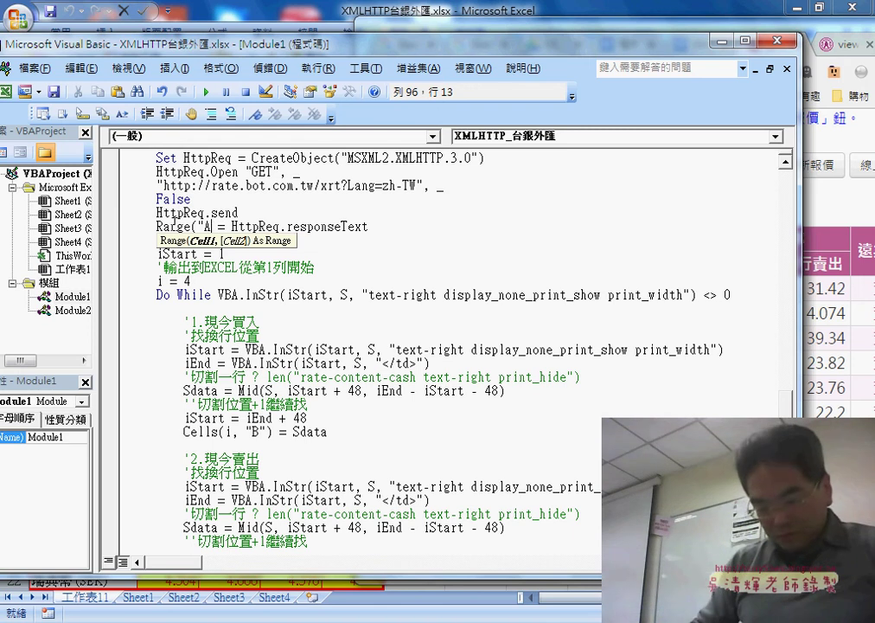
{"action": "type", "text": "1\""}
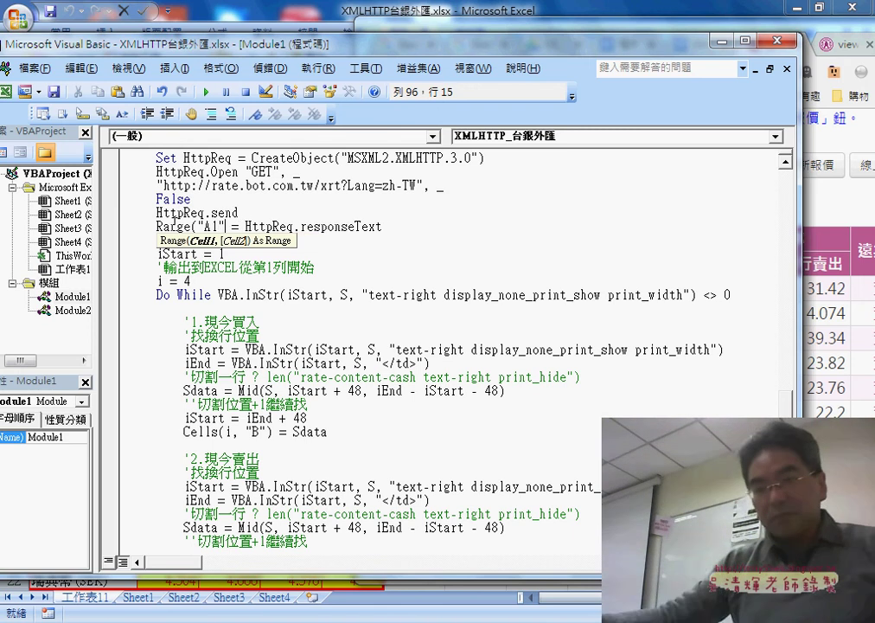
{"action": "type", "text": ")"}
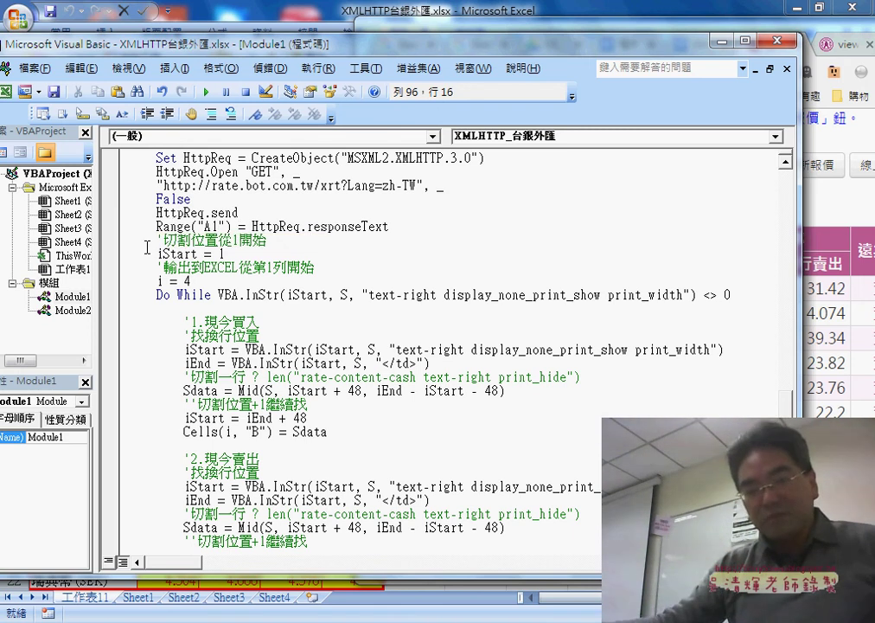
Comment out the parsing loop through the MsgBox line with Comment Block
{"action": "left_click", "coordinate": [147, 251]}
{"action": "scroll", "coordinate": [173, 259], "scroll_direction": "down", "scroll_amount": 3}
{"action": "scroll", "coordinate": [180, 295], "scroll_direction": "down", "scroll_amount": 1}
{"action": "scroll", "coordinate": [181, 311], "scroll_direction": "down", "scroll_amount": 3}
{"action": "scroll", "coordinate": [191, 363], "scroll_direction": "down", "scroll_amount": 3}
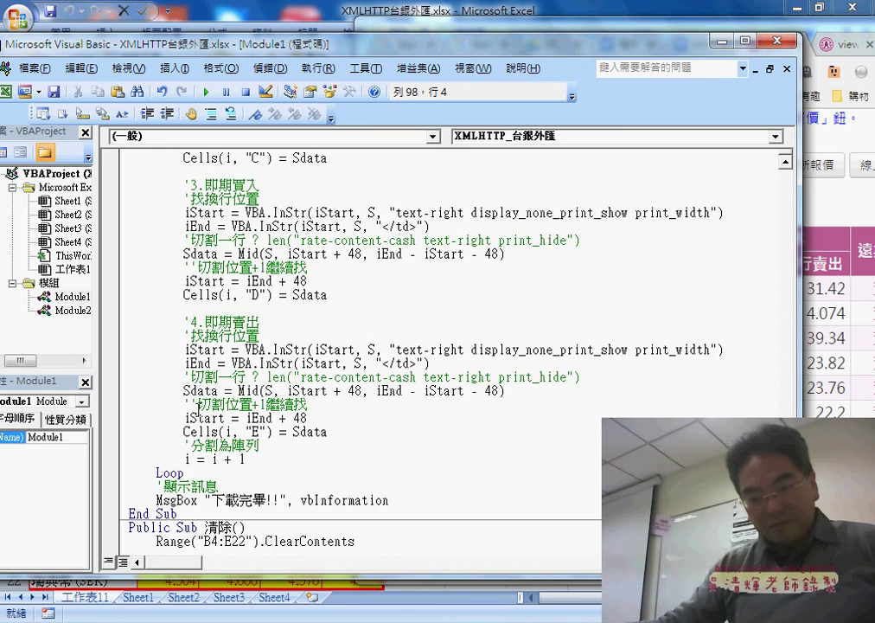
{"action": "scroll", "coordinate": [198, 406], "scroll_direction": "down", "scroll_amount": 1}
{"action": "left_click", "coordinate": [414, 458], "text": "shift"}
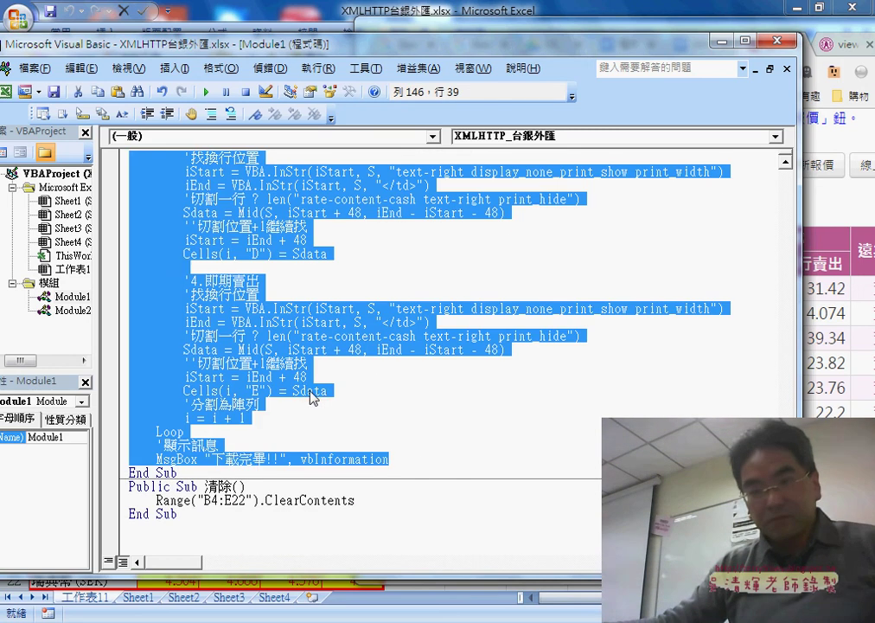
{"action": "left_click", "coordinate": [210, 115]}
{"action": "scroll", "coordinate": [296, 327], "scroll_direction": "up", "scroll_amount": 3}
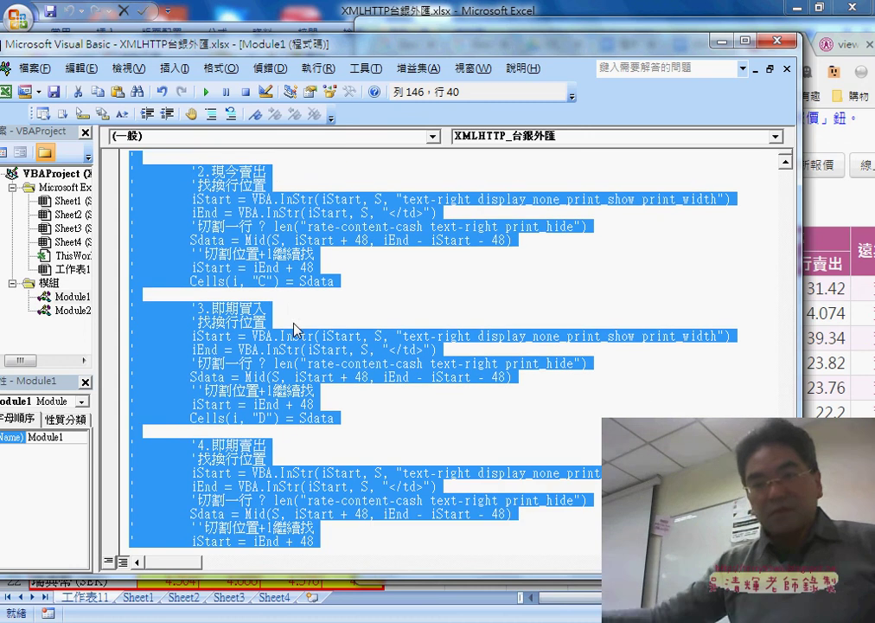
{"action": "scroll", "coordinate": [297, 327], "scroll_direction": "up", "scroll_amount": 4}
{"action": "scroll", "coordinate": [297, 327], "scroll_direction": "up", "scroll_amount": 1}
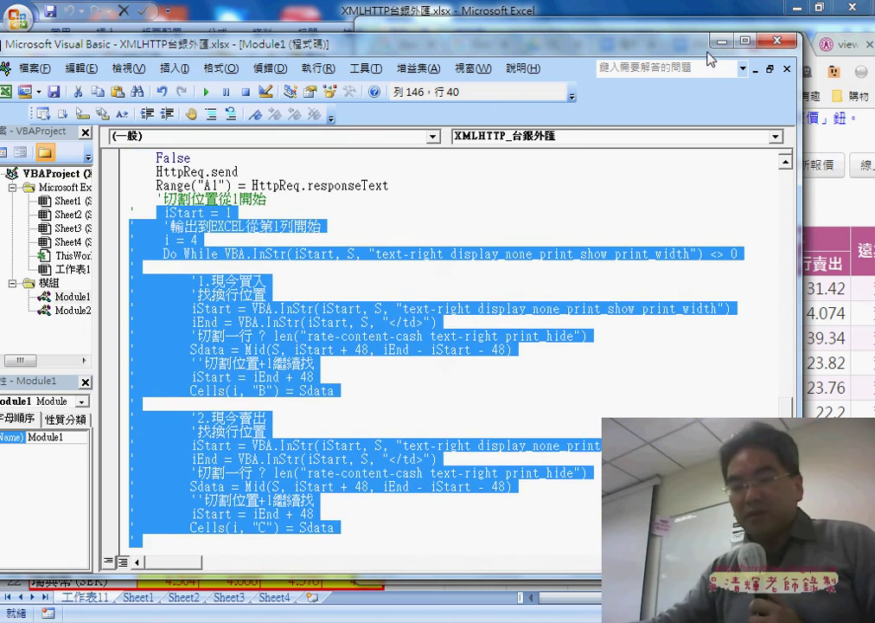
{"action": "left_click_drag", "start_coordinate": [442, 51], "coordinate": [571, 43]}
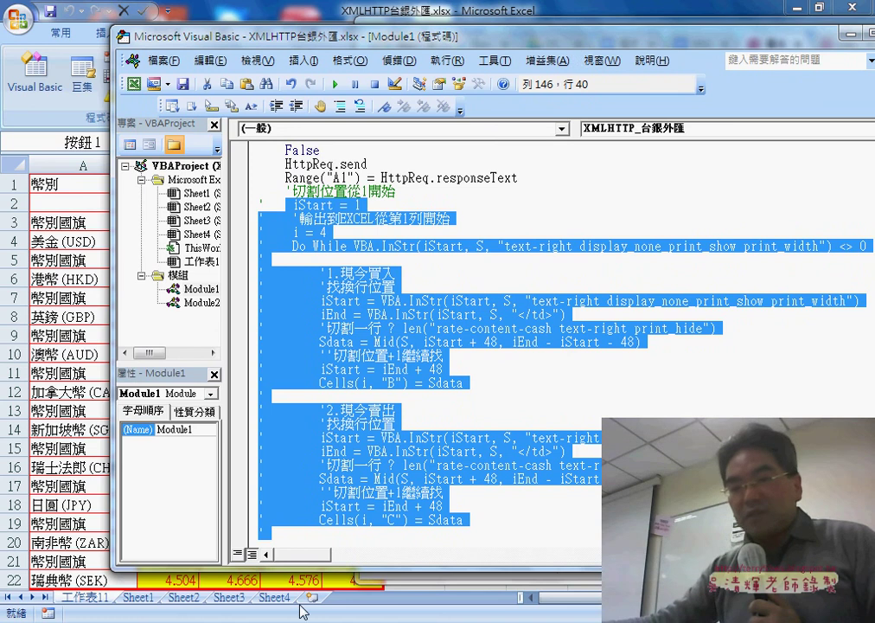
Add Sheet5 and merge A1:K21 into one left-aligned cell
{"action": "left_click", "coordinate": [309, 597]}
{"action": "left_click_drag", "start_coordinate": [61, 184], "coordinate": [821, 519]}
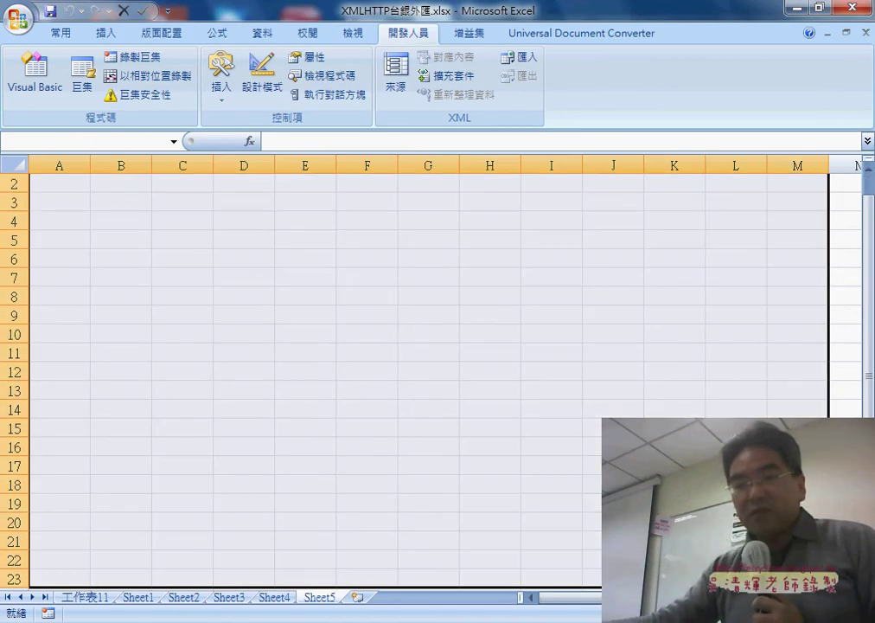
{"action": "left_click_drag", "start_coordinate": [813, 597], "coordinate": [675, 541]}
{"action": "left_click", "coordinate": [65, 37]}
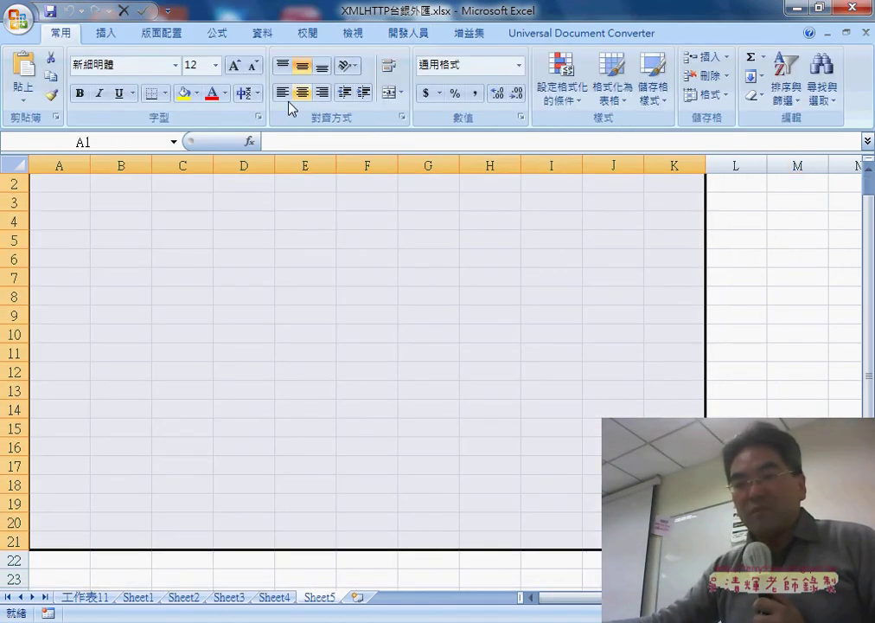
{"action": "left_click", "coordinate": [391, 93]}
{"action": "left_click", "coordinate": [283, 92]}
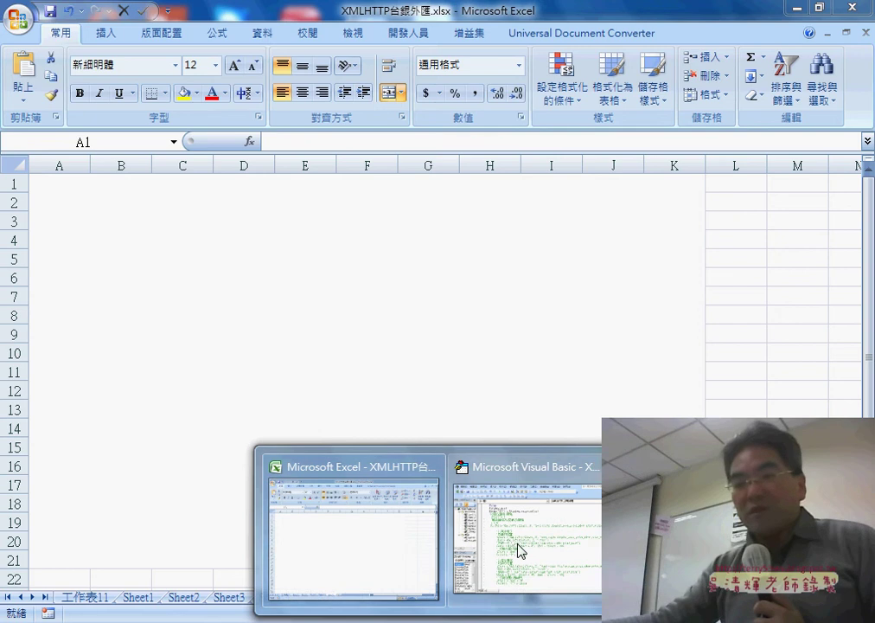
Run the macro so the merged cell fills with the bank page's HTML source
{"action": "left_click", "coordinate": [518, 551]}
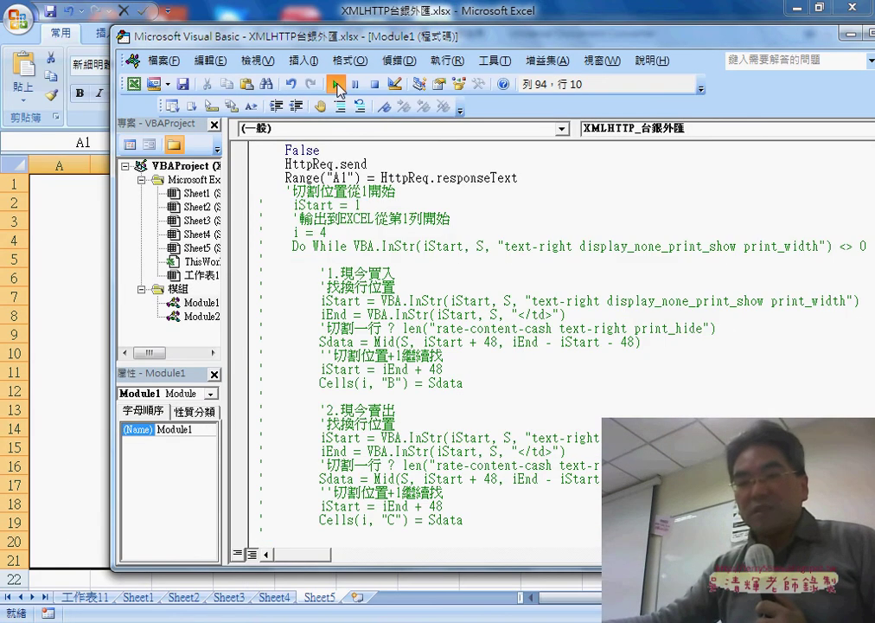
{"action": "left_click", "coordinate": [334, 84]}
{"action": "left_click", "coordinate": [66, 191]}
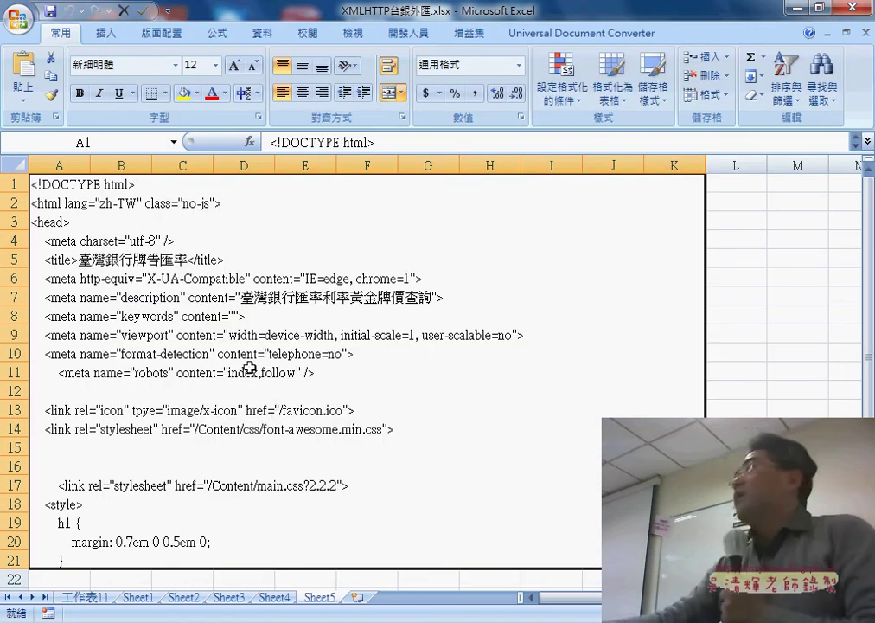
{"action": "scroll", "coordinate": [260, 363], "scroll_direction": "down", "scroll_amount": 1}
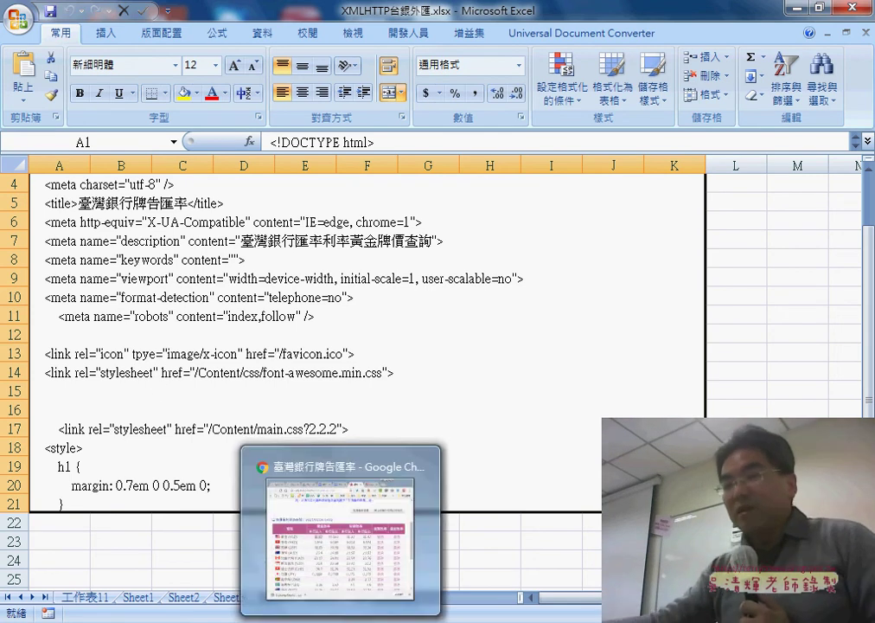
Inspect the source around 31.02, marking print_hide on line 355, then return to the rate table
{"action": "left_click", "coordinate": [363, 541]}
{"action": "double_click", "coordinate": [734, 38]}
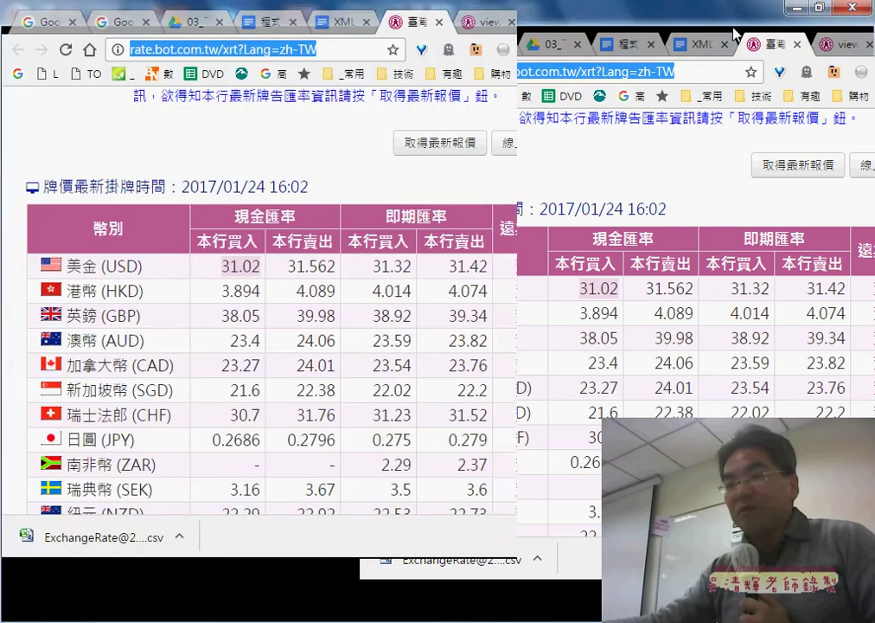
{"action": "left_click", "coordinate": [613, 14]}
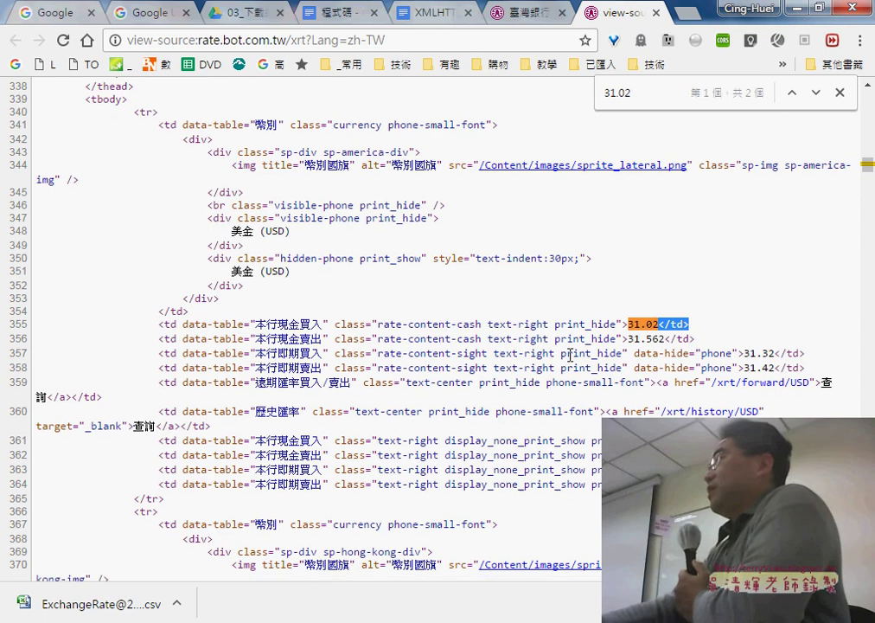
{"action": "scroll", "coordinate": [578, 346], "scroll_direction": "down", "scroll_amount": 3}
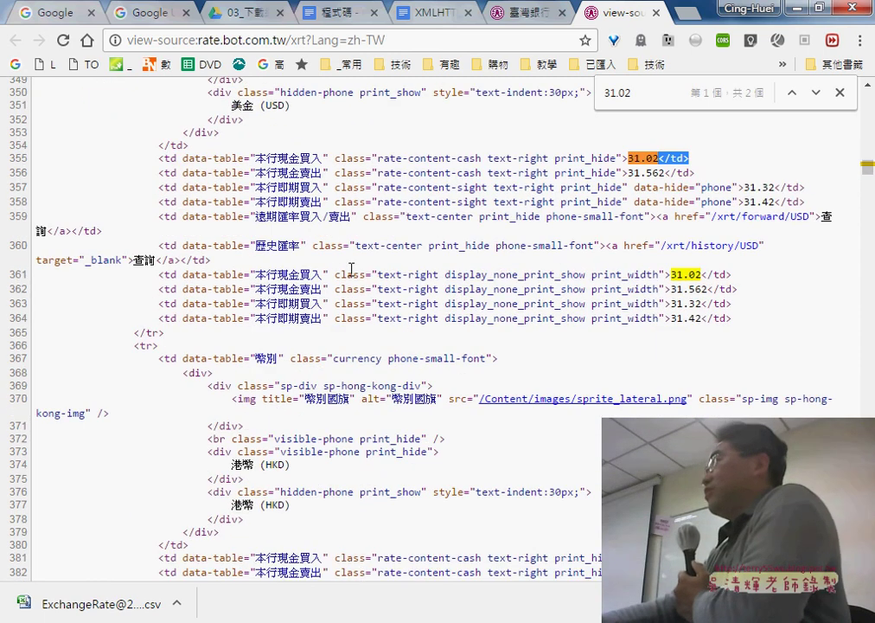
{"action": "left_click", "coordinate": [558, 161]}
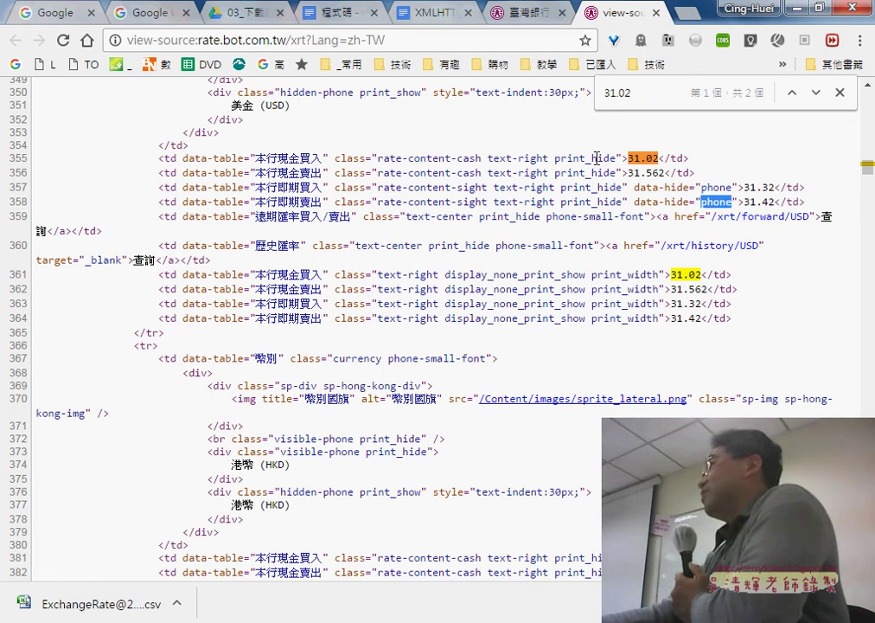
{"action": "left_click_drag", "start_coordinate": [596, 158], "coordinate": [614, 158]}
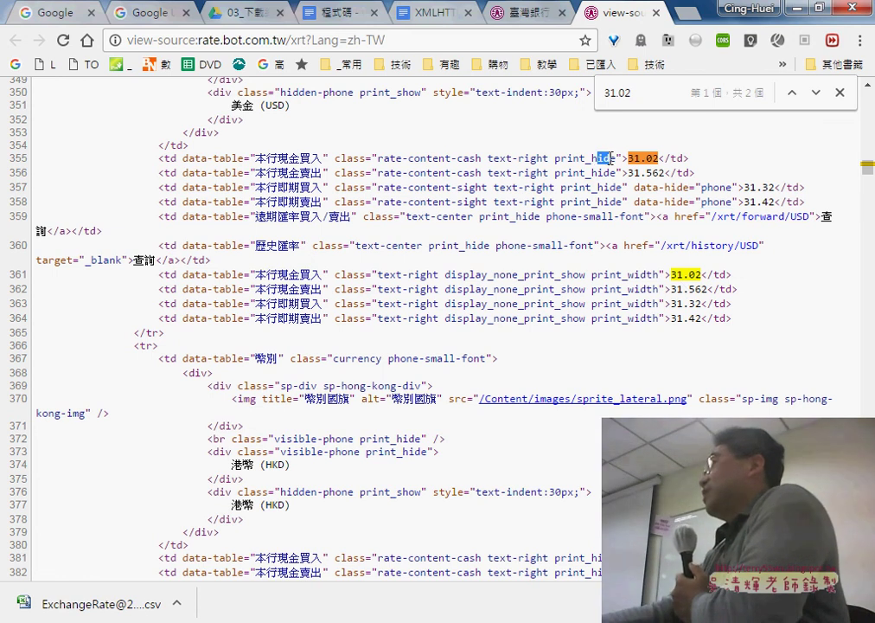
{"action": "left_click", "coordinate": [536, 13]}
{"action": "double_click", "coordinate": [810, 19]}
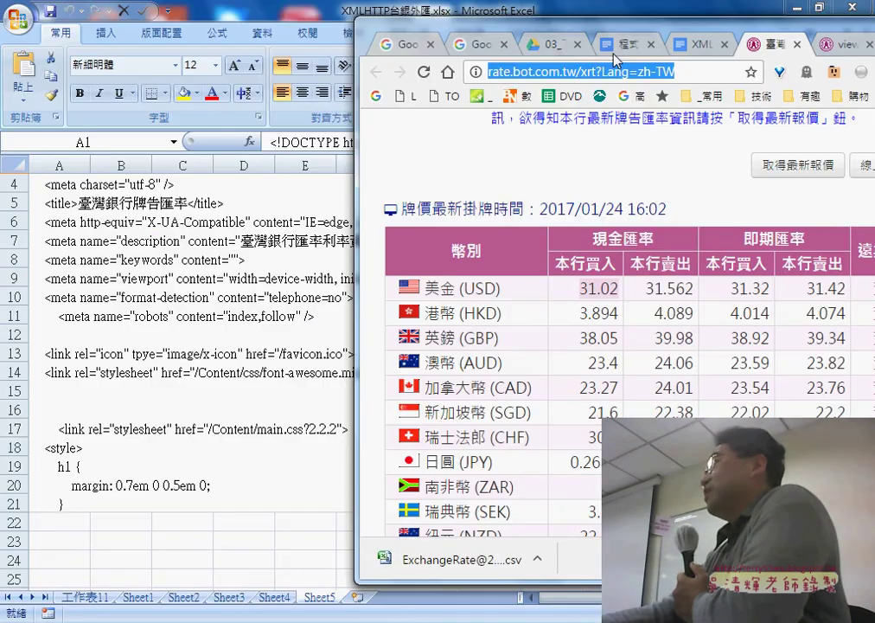
Toggle the narrowed rate table between 即期匯率 and 現金匯率, then show the full-screen source view
{"action": "mouse_move", "coordinate": [612, 24]}
{"action": "left_mouse_down"}
{"action": "mouse_move", "coordinate": [519, 33]}
{"action": "mouse_move", "coordinate": [381, 27]}
{"action": "left_mouse_up"}
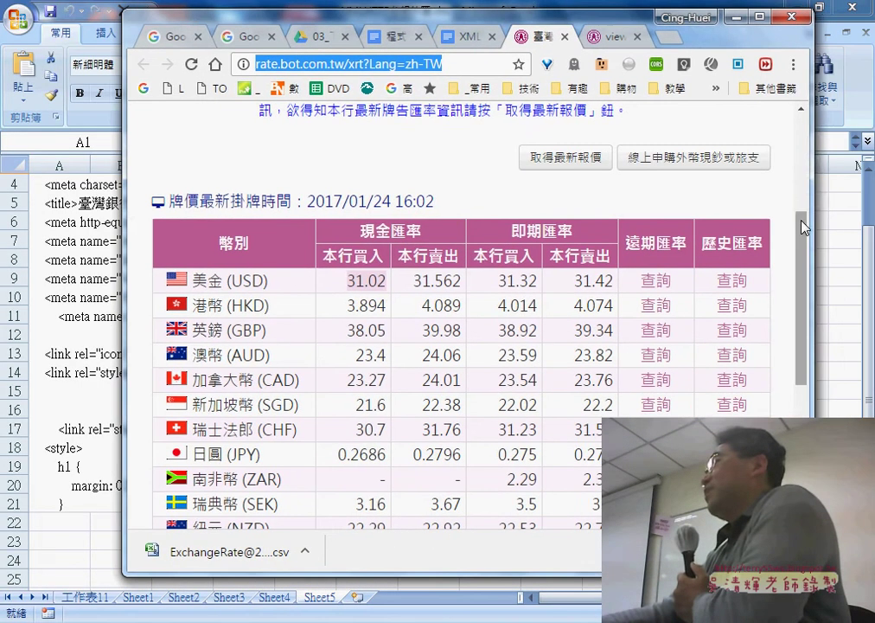
{"action": "left_click_drag", "start_coordinate": [820, 225], "coordinate": [593, 225]}
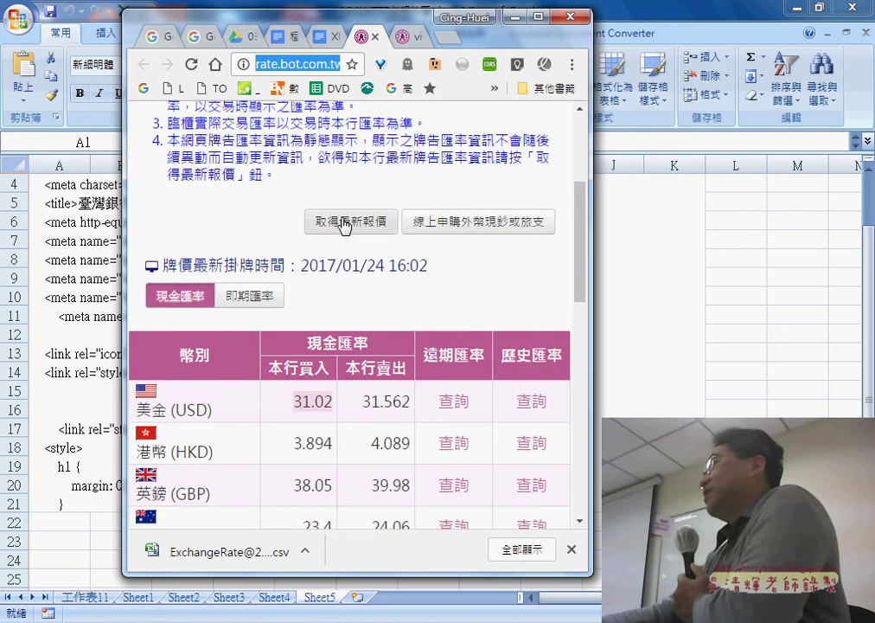
{"action": "left_click", "coordinate": [236, 296]}
{"action": "left_click", "coordinate": [178, 299]}
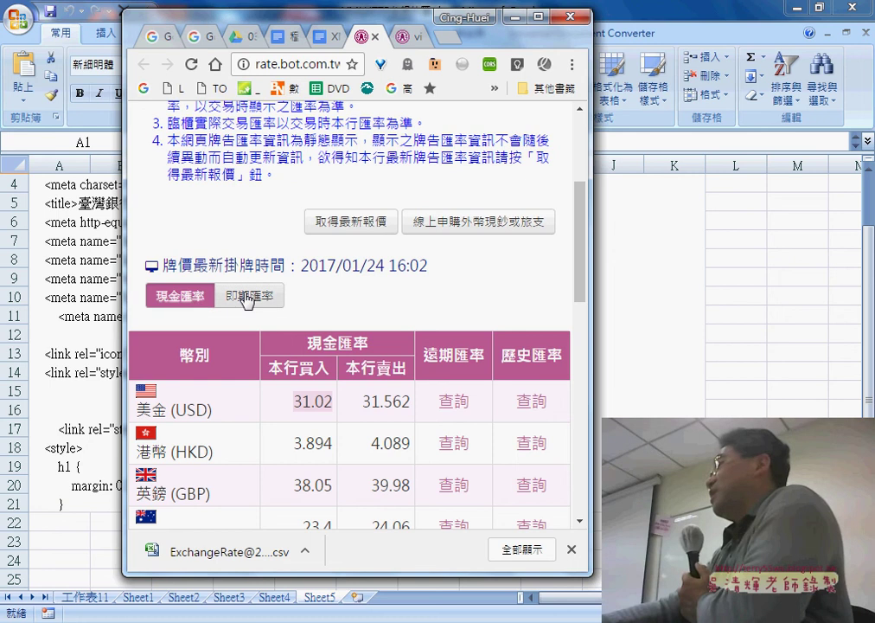
{"action": "left_click", "coordinate": [247, 297]}
{"action": "left_click", "coordinate": [183, 299]}
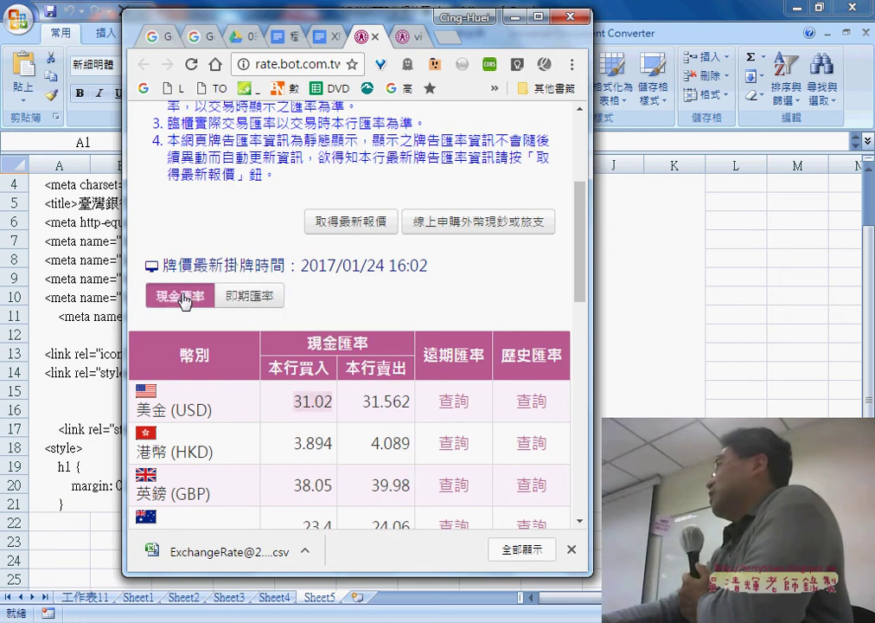
{"action": "left_click", "coordinate": [267, 298]}
{"action": "left_click", "coordinate": [538, 17]}
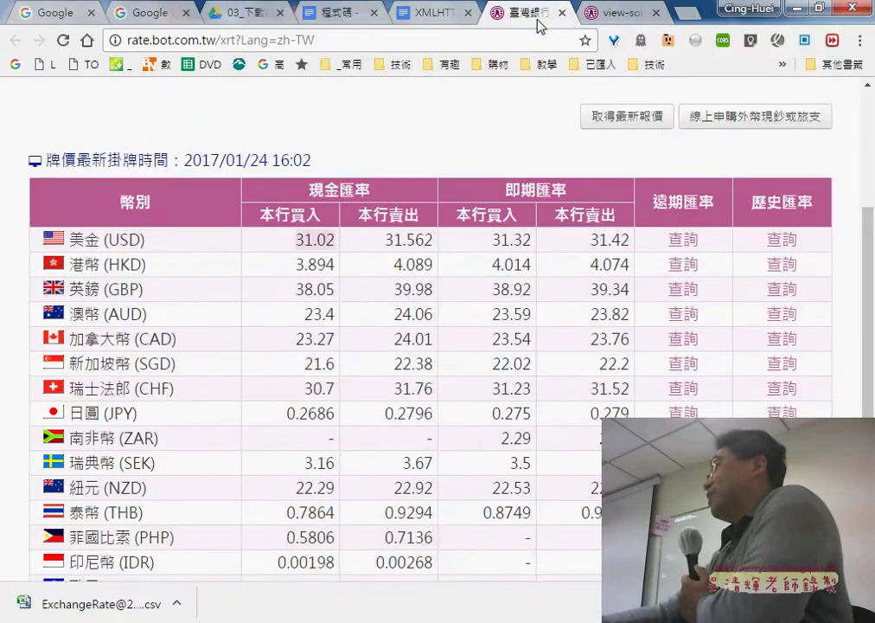
{"action": "left_click", "coordinate": [610, 14]}
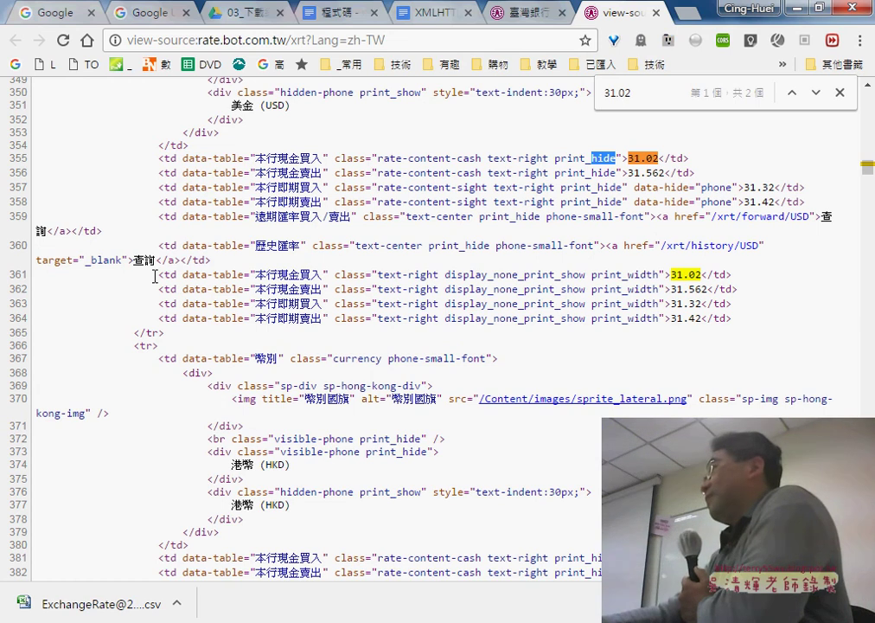
Select the text-right display_none_print_show print_width class text before 31.02 on line 361
{"action": "left_click_drag", "start_coordinate": [155, 276], "coordinate": [749, 323]}
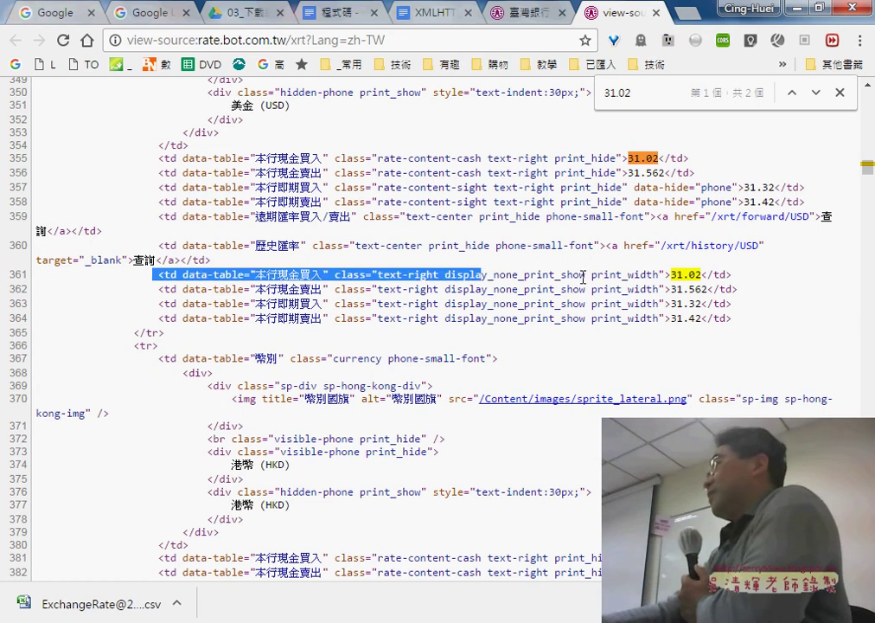
{"action": "left_click", "coordinate": [732, 333]}
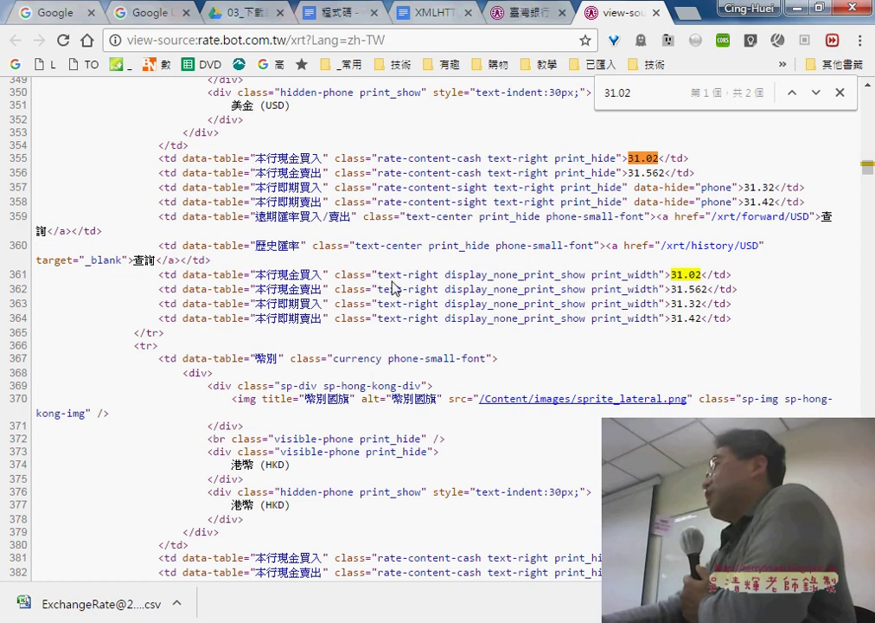
{"action": "left_click_drag", "start_coordinate": [380, 275], "coordinate": [654, 274]}
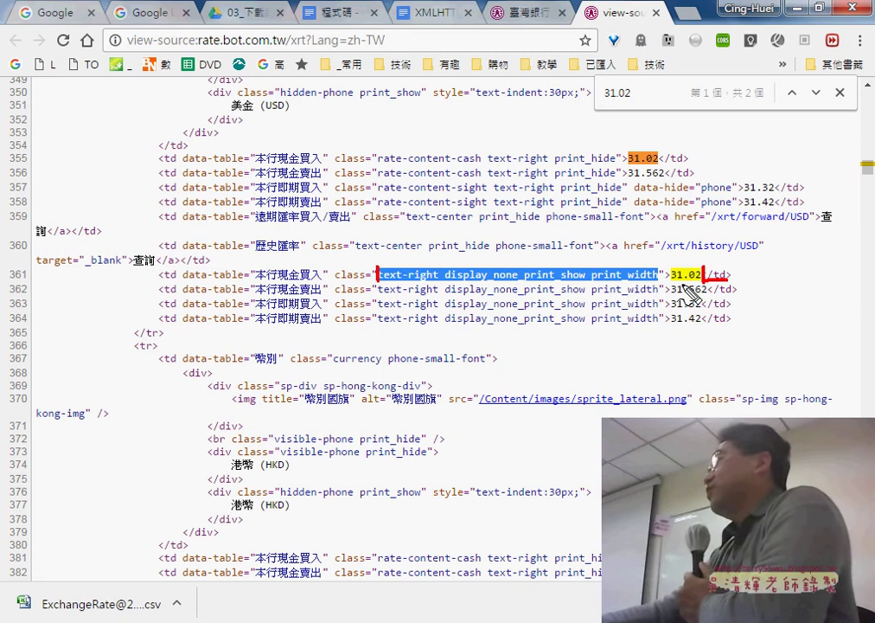
Handwrite Mid and Instr notes and underline text-right on line 361
{"action": "mouse_move", "coordinate": [465, 201]}
{"action": "left_mouse_down"}
{"action": "mouse_move", "coordinate": [523, 180]}
{"action": "mouse_move", "coordinate": [546, 210]}
{"action": "left_mouse_up"}
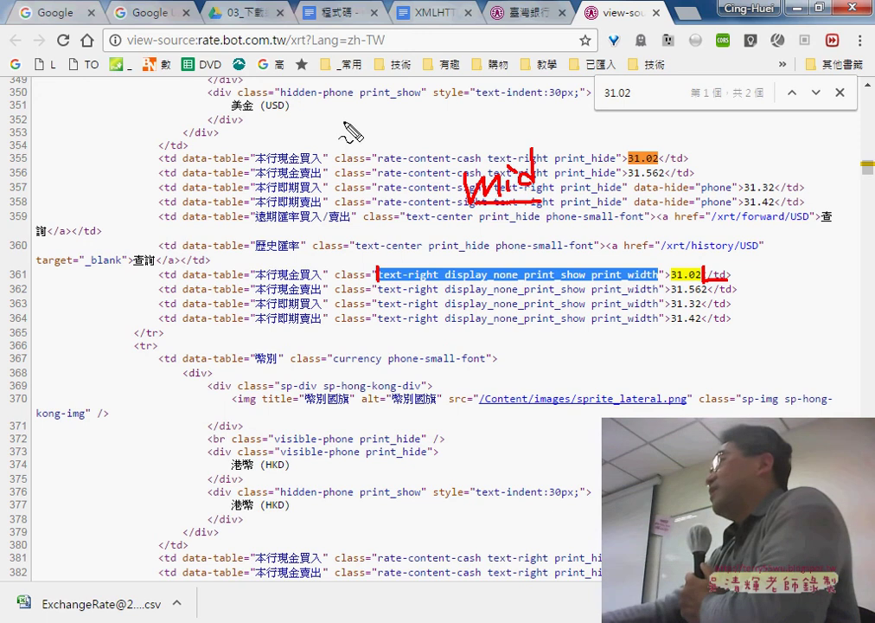
{"action": "left_click_drag", "start_coordinate": [346, 116], "coordinate": [347, 139]}
{"action": "mouse_move", "coordinate": [358, 117]}
{"action": "left_mouse_down"}
{"action": "mouse_move", "coordinate": [361, 137]}
{"action": "mouse_move", "coordinate": [413, 144]}
{"action": "left_mouse_up"}
{"action": "left_click_drag", "start_coordinate": [399, 126], "coordinate": [443, 132]}
{"action": "left_click_drag", "start_coordinate": [336, 159], "coordinate": [432, 158]}
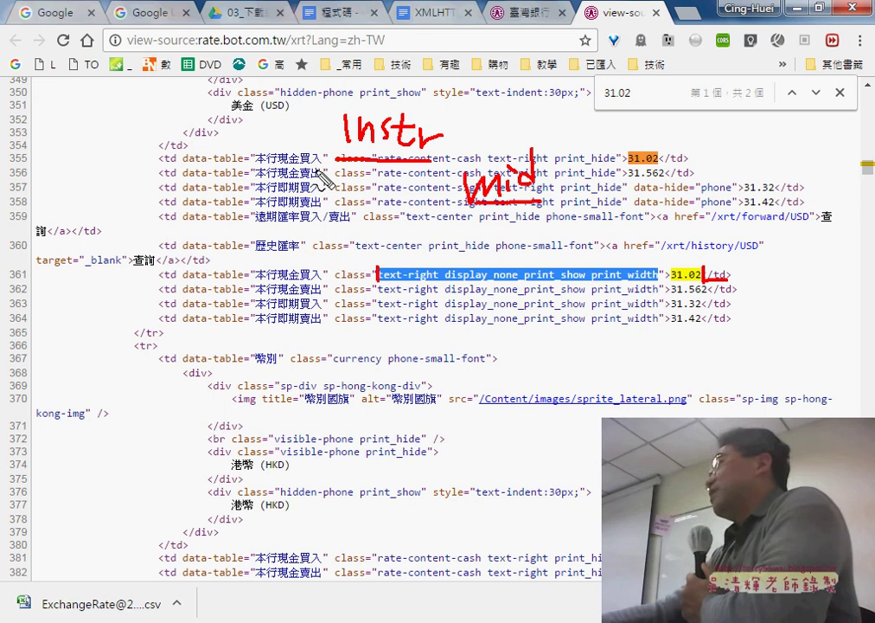
{"action": "left_click_drag", "start_coordinate": [378, 282], "coordinate": [446, 281]}
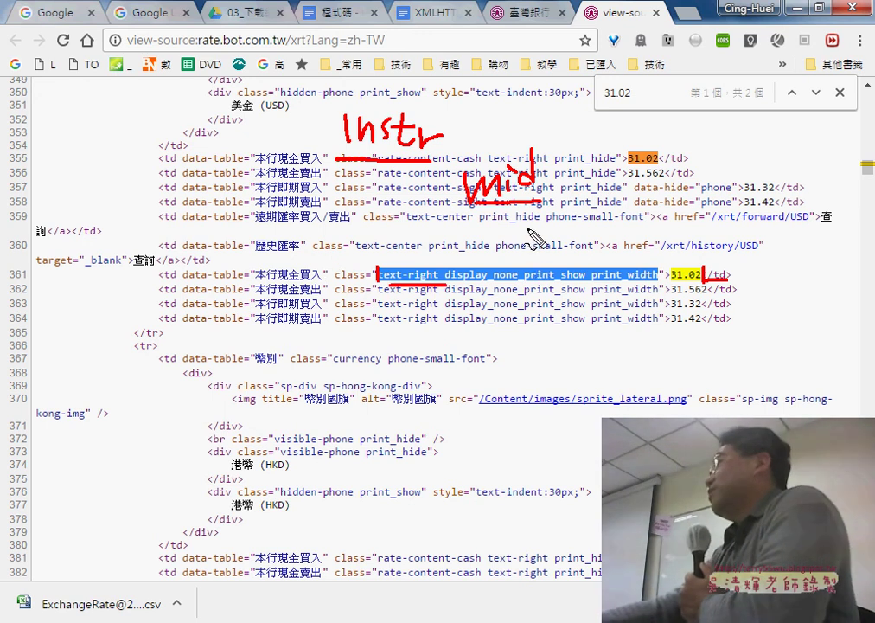
Extend the notes to Mid(S, add 46 above line 361, and begin writing start
{"action": "left_click_drag", "start_coordinate": [558, 153], "coordinate": [552, 177]}
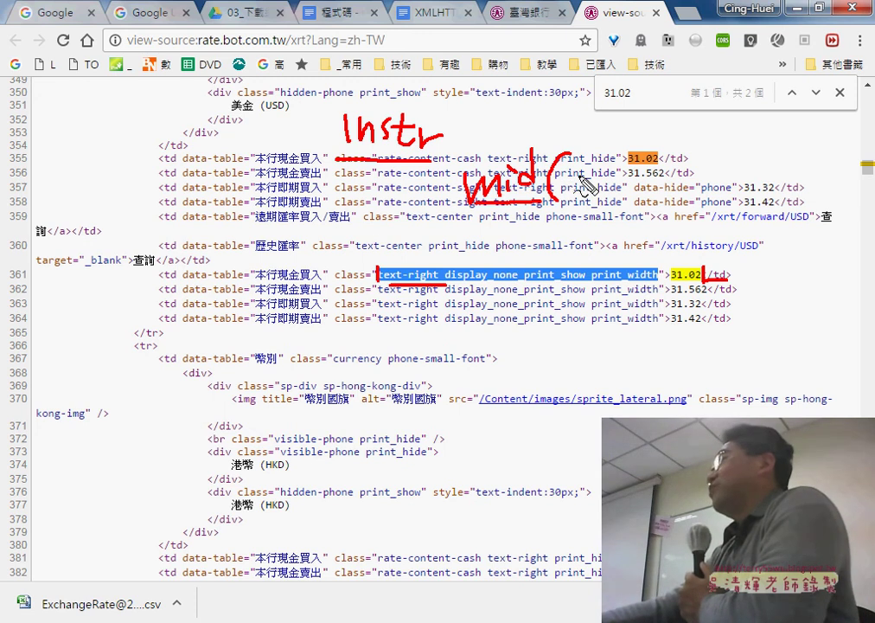
{"action": "mouse_move", "coordinate": [591, 159]}
{"action": "left_mouse_down"}
{"action": "mouse_move", "coordinate": [573, 199]}
{"action": "mouse_move", "coordinate": [609, 208]}
{"action": "left_mouse_up"}
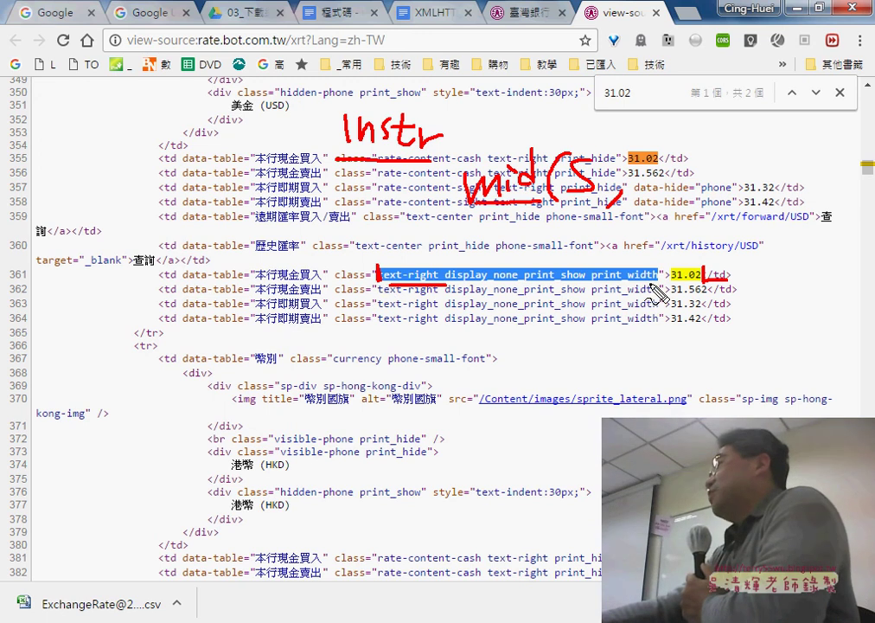
{"action": "left_click_drag", "start_coordinate": [380, 280], "coordinate": [578, 285]}
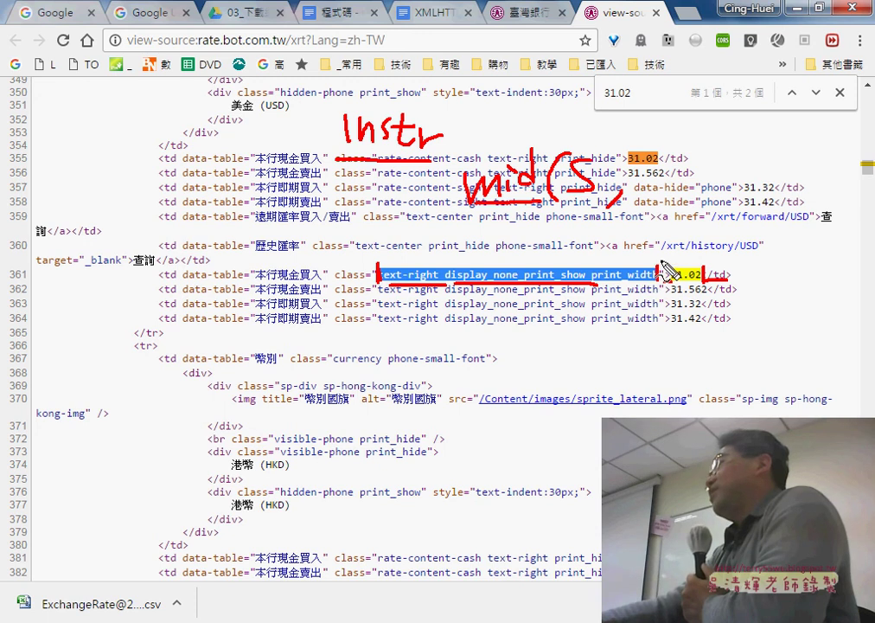
{"action": "mouse_move", "coordinate": [542, 227]}
{"action": "left_mouse_down"}
{"action": "mouse_move", "coordinate": [555, 245]}
{"action": "mouse_move", "coordinate": [544, 259]}
{"action": "mouse_move", "coordinate": [552, 249]}
{"action": "mouse_move", "coordinate": [607, 252]}
{"action": "mouse_move", "coordinate": [600, 263]}
{"action": "mouse_move", "coordinate": [640, 259]}
{"action": "left_mouse_up"}
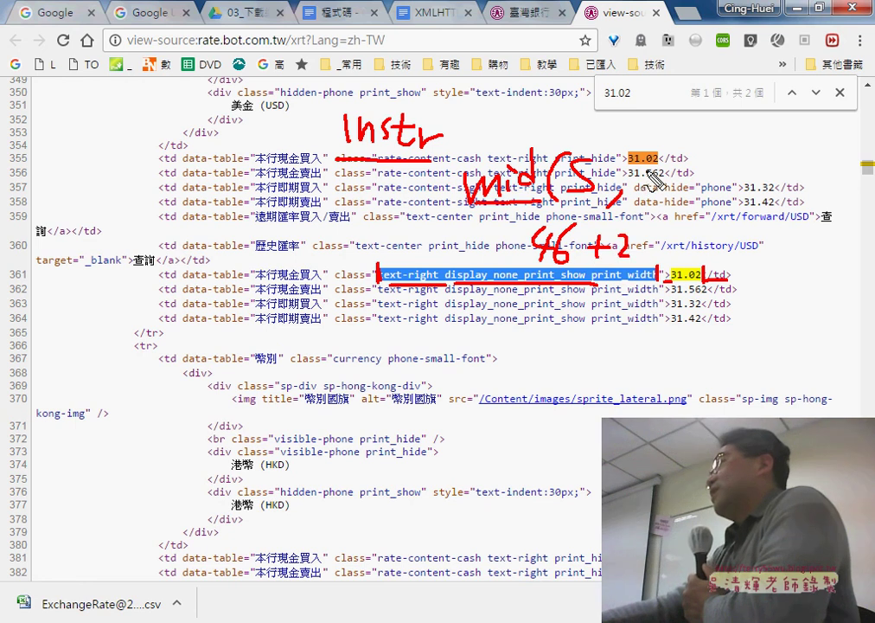
{"action": "mouse_move", "coordinate": [670, 166]}
{"action": "left_mouse_down"}
{"action": "mouse_move", "coordinate": [667, 181]}
{"action": "mouse_move", "coordinate": [689, 183]}
{"action": "left_mouse_up"}
Finish the start and 46 + 2 notes with marks around 31.02, then erase all annotations
{"action": "mouse_move", "coordinate": [692, 173]}
{"action": "left_mouse_down"}
{"action": "mouse_move", "coordinate": [729, 170]}
{"action": "mouse_move", "coordinate": [742, 184]}
{"action": "left_mouse_up"}
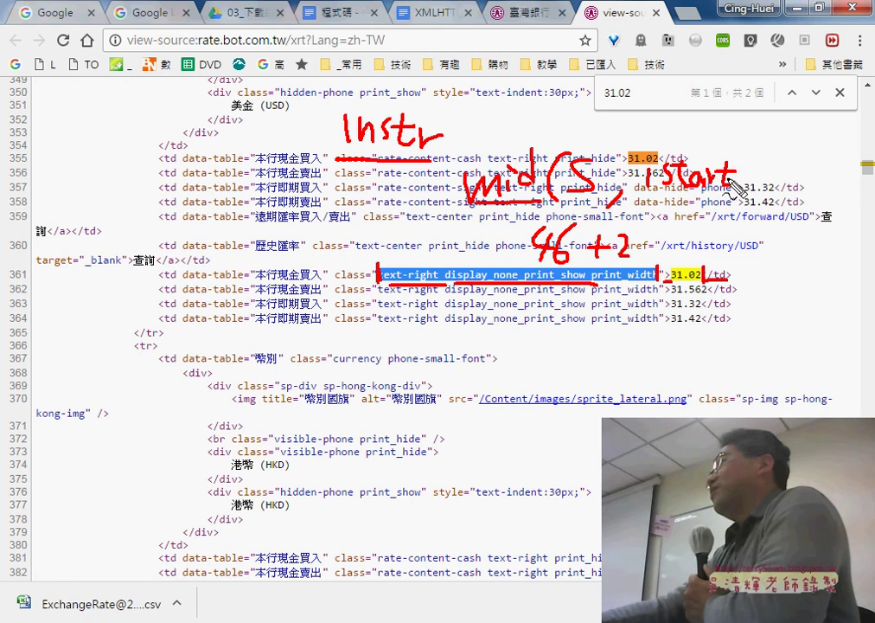
{"action": "left_click_drag", "start_coordinate": [653, 141], "coordinate": [655, 147]}
{"action": "mouse_move", "coordinate": [727, 173]}
{"action": "left_mouse_down"}
{"action": "mouse_move", "coordinate": [757, 172]}
{"action": "mouse_move", "coordinate": [762, 185]}
{"action": "mouse_move", "coordinate": [794, 182]}
{"action": "mouse_move", "coordinate": [804, 198]}
{"action": "left_mouse_up"}
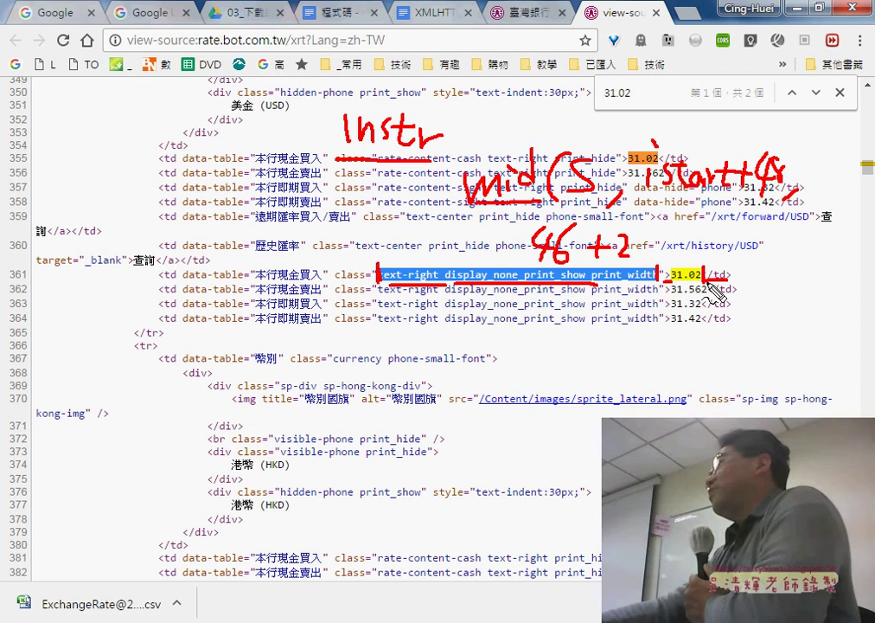
{"action": "left_click_drag", "start_coordinate": [709, 286], "coordinate": [728, 288]}
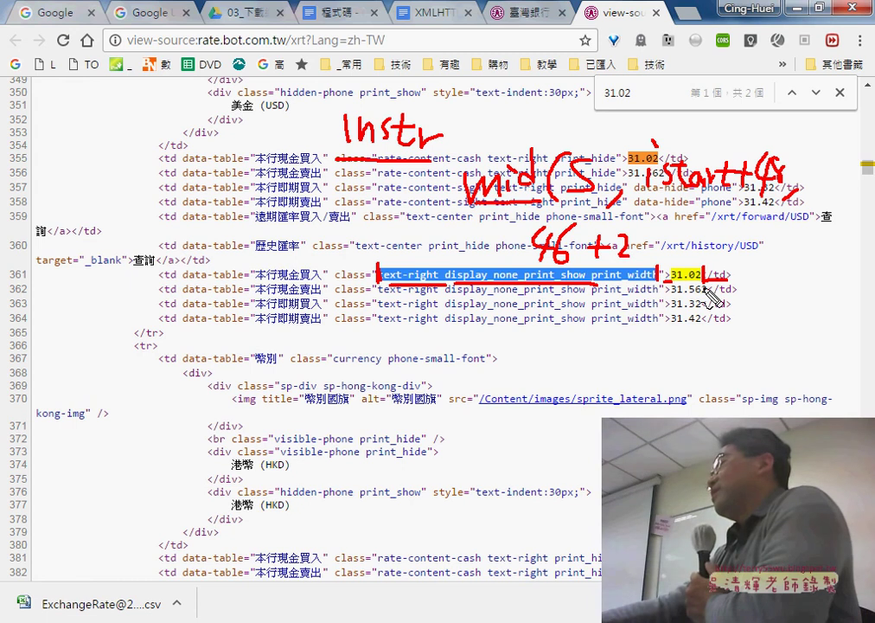
{"action": "key", "text": "ctrl+z"}
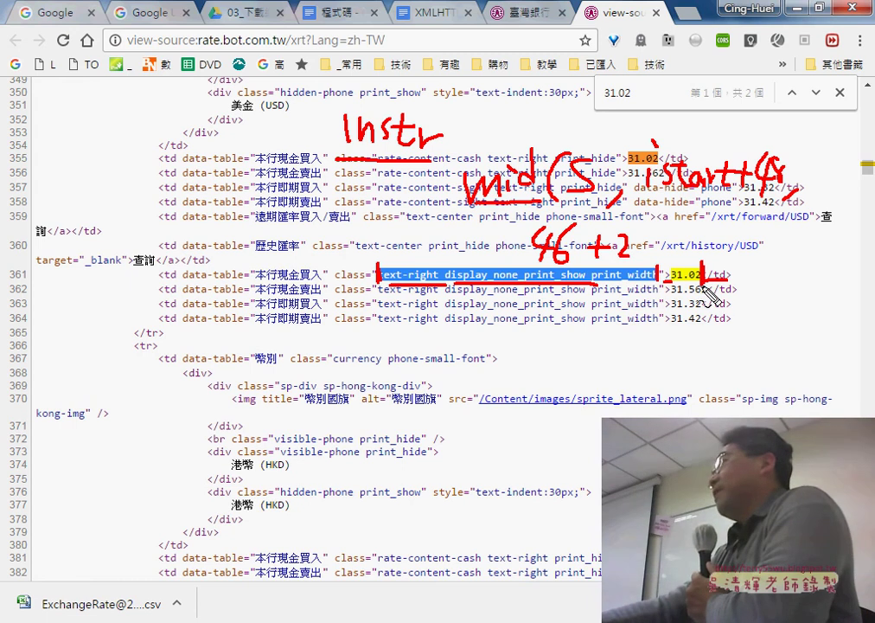
{"action": "left_click_drag", "start_coordinate": [378, 259], "coordinate": [377, 287]}
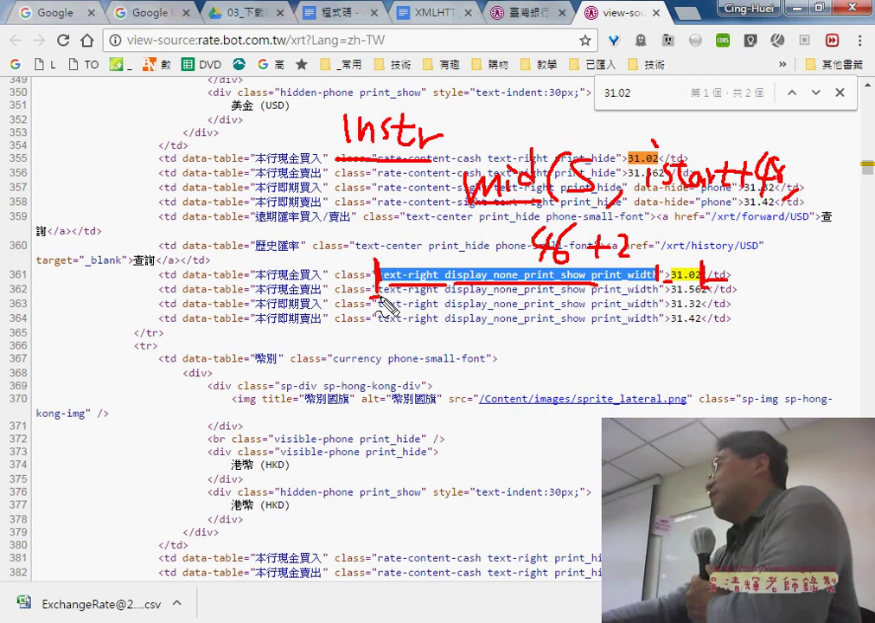
{"action": "left_click_drag", "start_coordinate": [533, 257], "coordinate": [568, 257]}
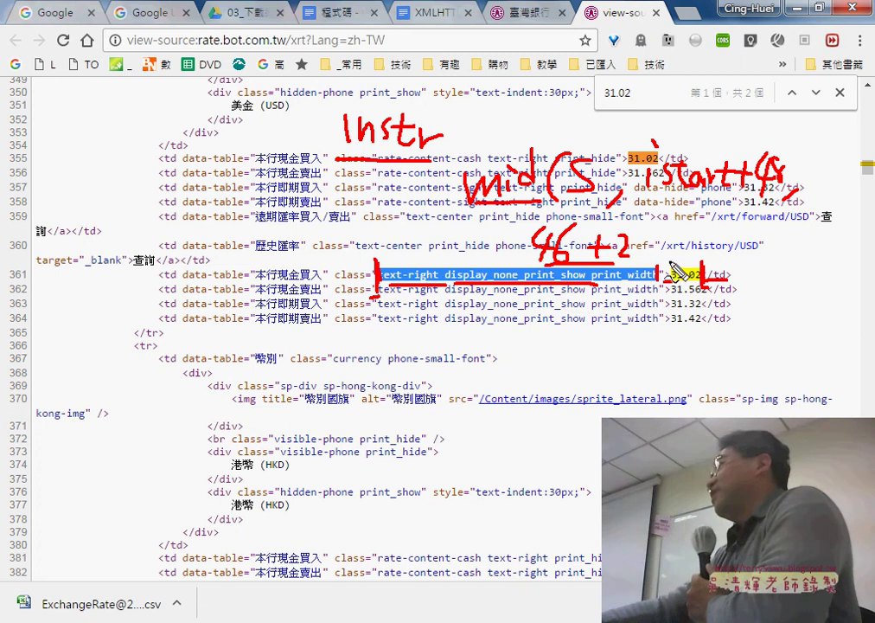
{"action": "left_click_drag", "start_coordinate": [674, 271], "coordinate": [709, 278]}
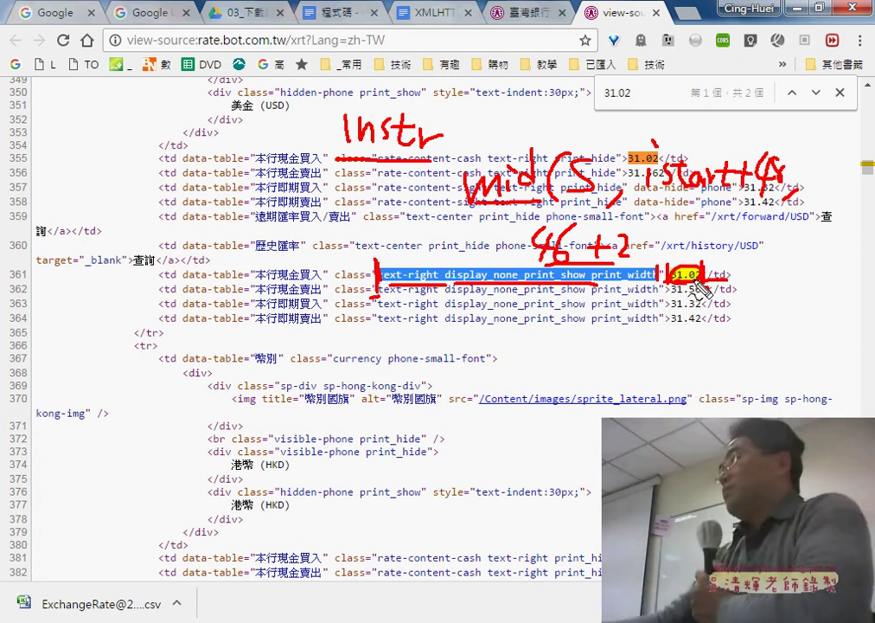
{"action": "key", "text": "Escape"}
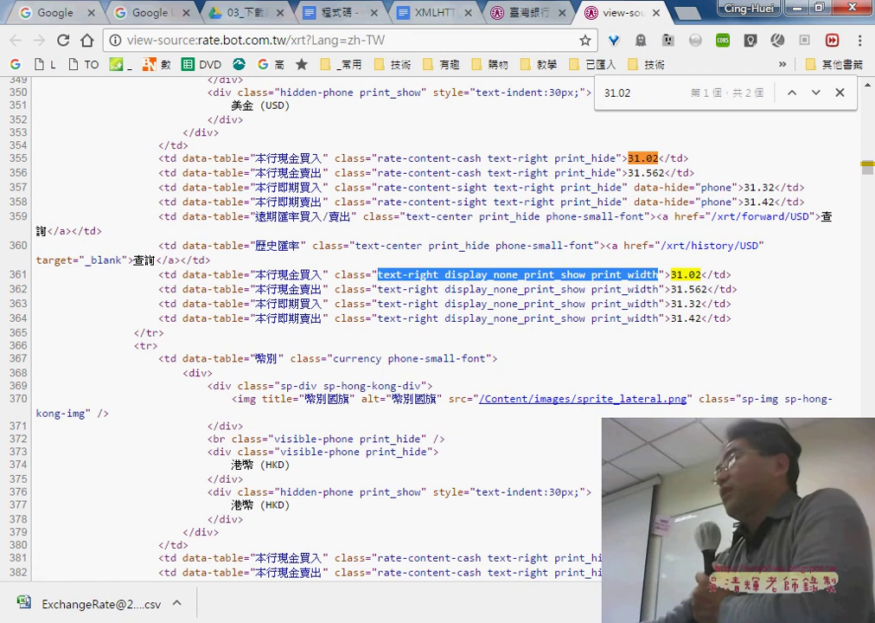
Undo the edits so S = HttpReq.responseText returns with the InStr loop uncommented
{"action": "mouse_move", "coordinate": [372, 619]}
{"action": "left_click", "coordinate": [498, 500]}
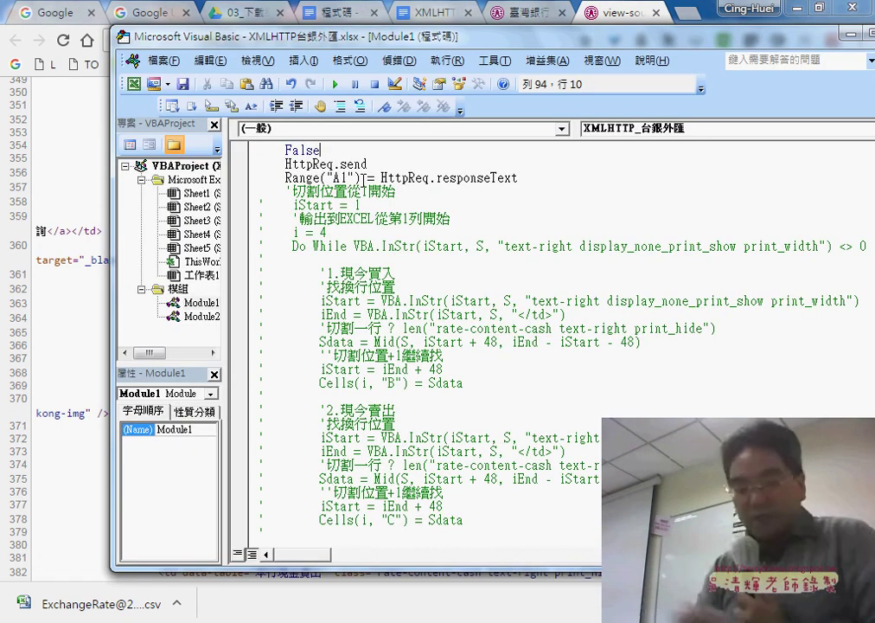
{"action": "left_click_drag", "start_coordinate": [361, 177], "coordinate": [287, 177]}
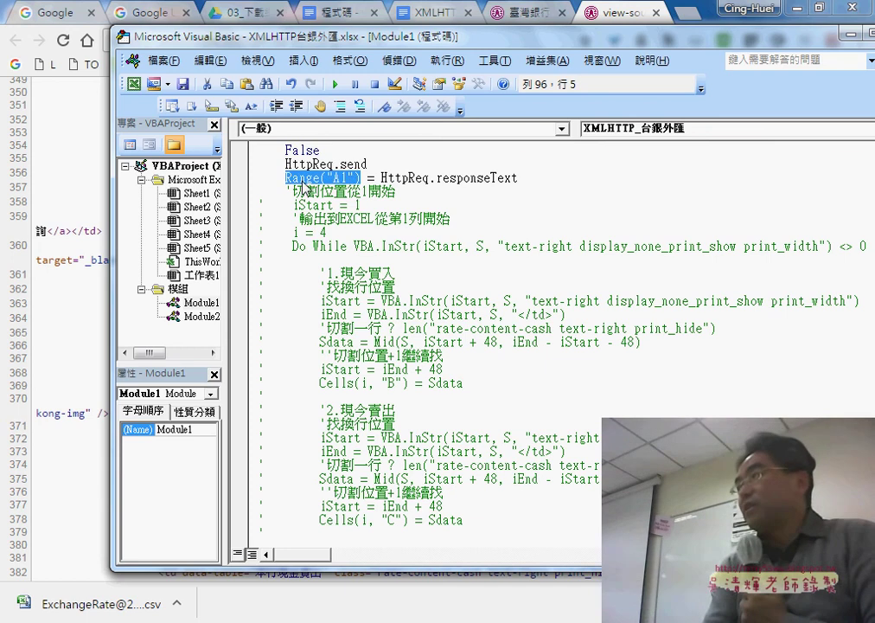
{"action": "key", "text": "shift+Page_Down"}
{"action": "key", "text": "shift+Page_Down"}
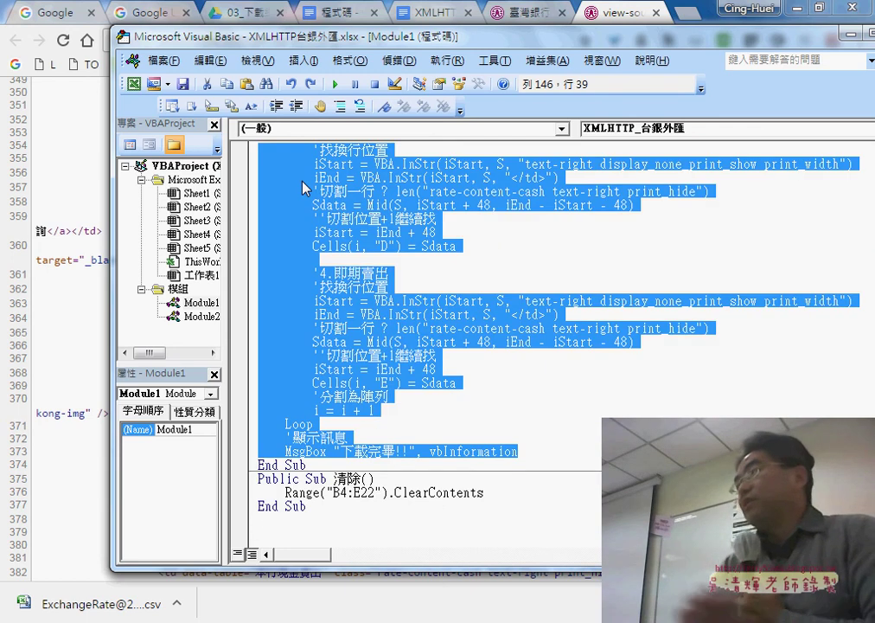
{"action": "key", "text": "shift+Page_Up"}
{"action": "key", "text": "shift+Page_Up"}
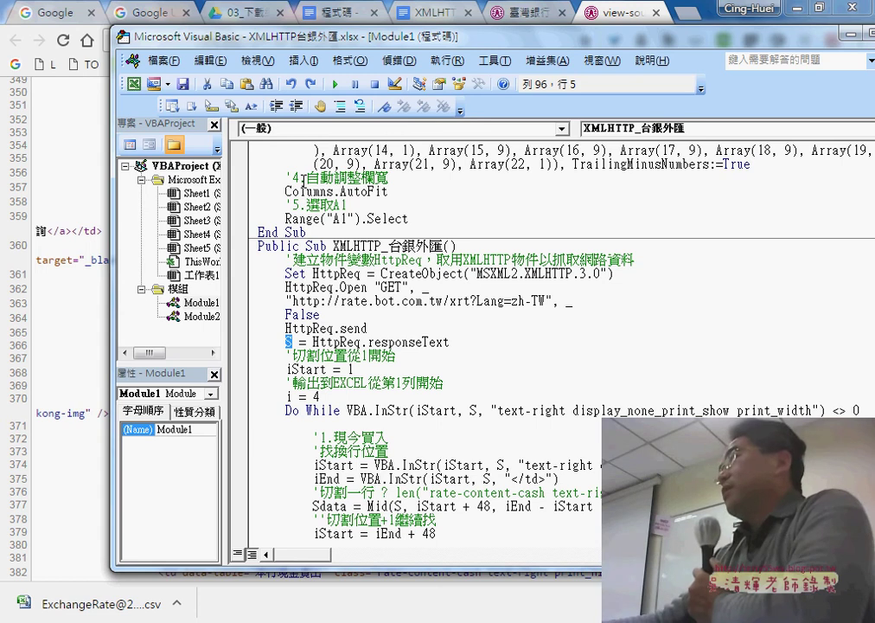
{"action": "left_click_drag", "start_coordinate": [448, 344], "coordinate": [333, 343]}
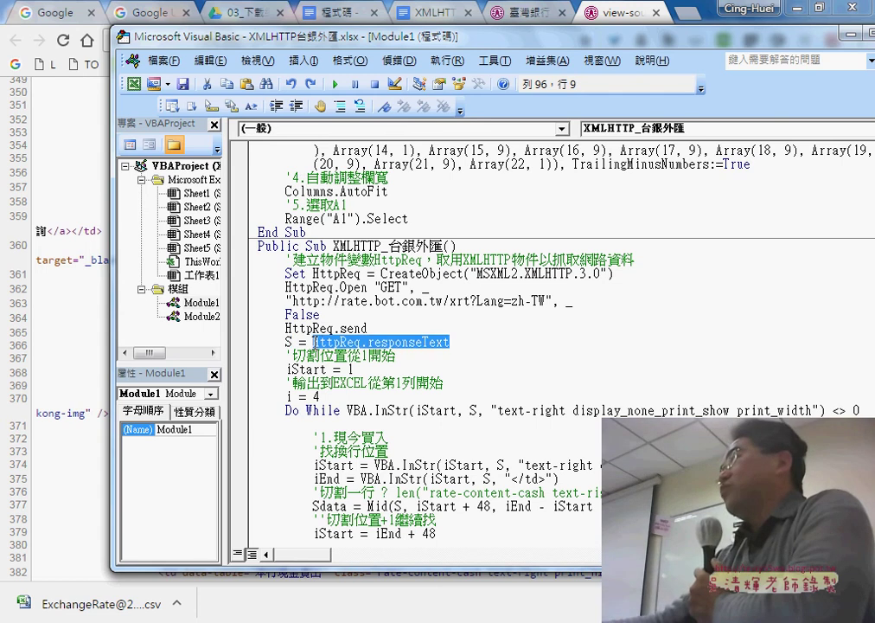
{"action": "left_click", "coordinate": [294, 342]}
{"action": "scroll", "coordinate": [403, 352], "scroll_direction": "down", "scroll_amount": 2}
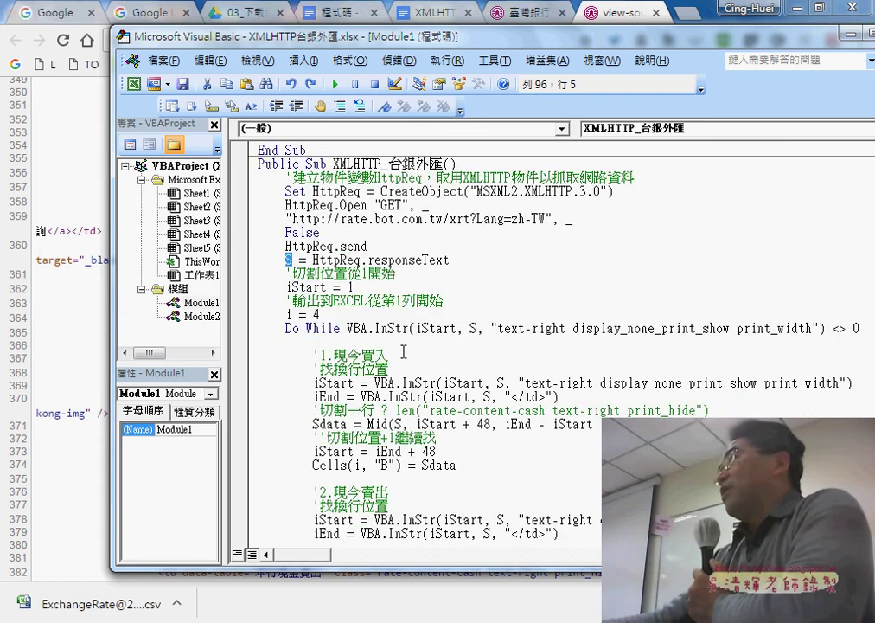
{"action": "scroll", "coordinate": [403, 352], "scroll_direction": "down", "scroll_amount": 1}
{"action": "left_click_drag", "start_coordinate": [349, 43], "coordinate": [243, 46]}
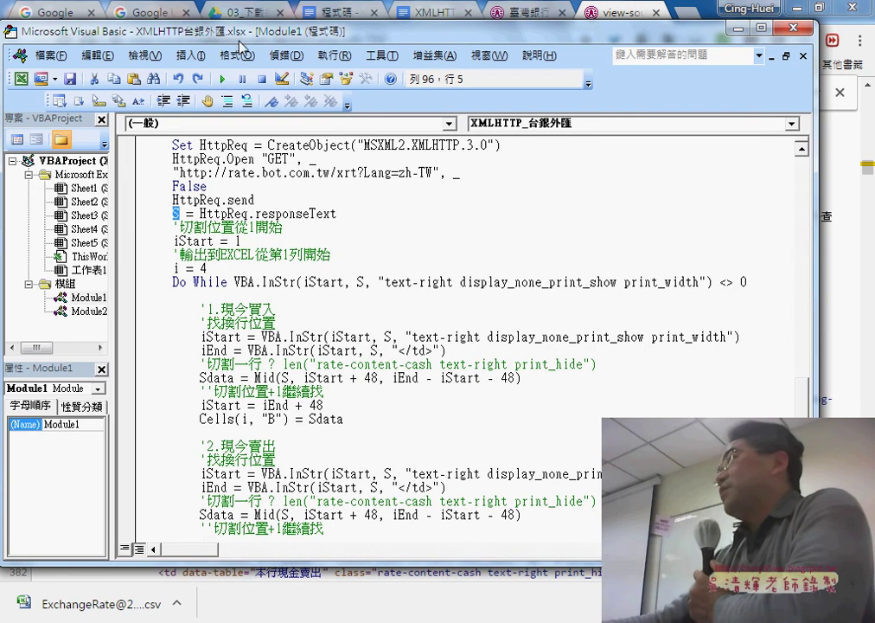
Highlight the Do While InStr condition, the iStart class-name search, and the </td> end marker
{"action": "double_click", "coordinate": [265, 284]}
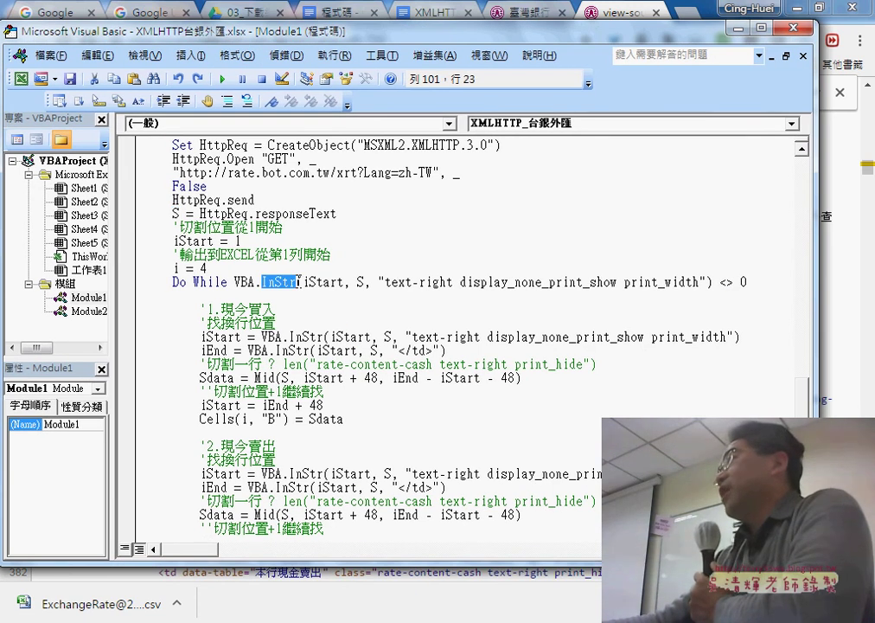
{"action": "left_click", "coordinate": [304, 282]}
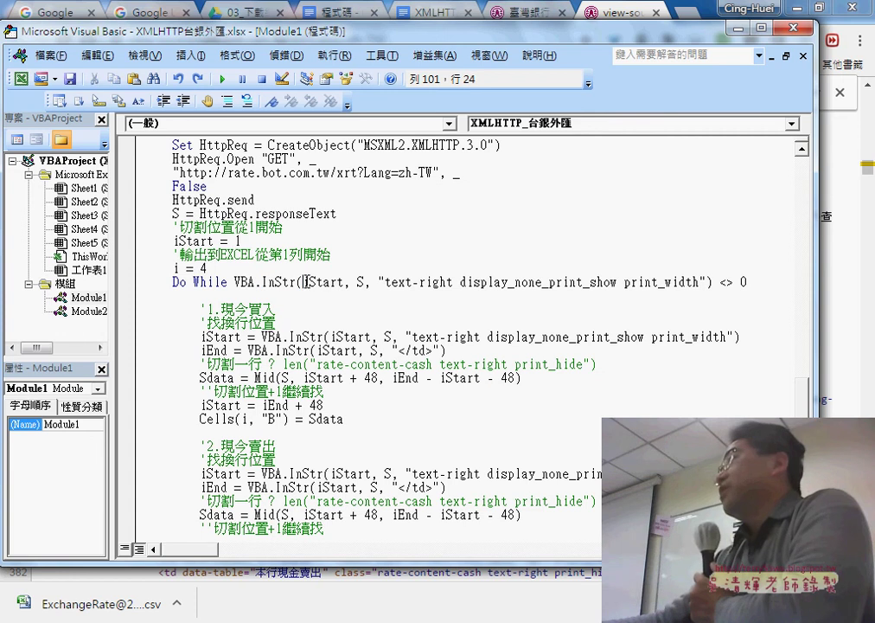
{"action": "double_click", "coordinate": [357, 282]}
{"action": "left_click_drag", "start_coordinate": [391, 282], "coordinate": [701, 284]}
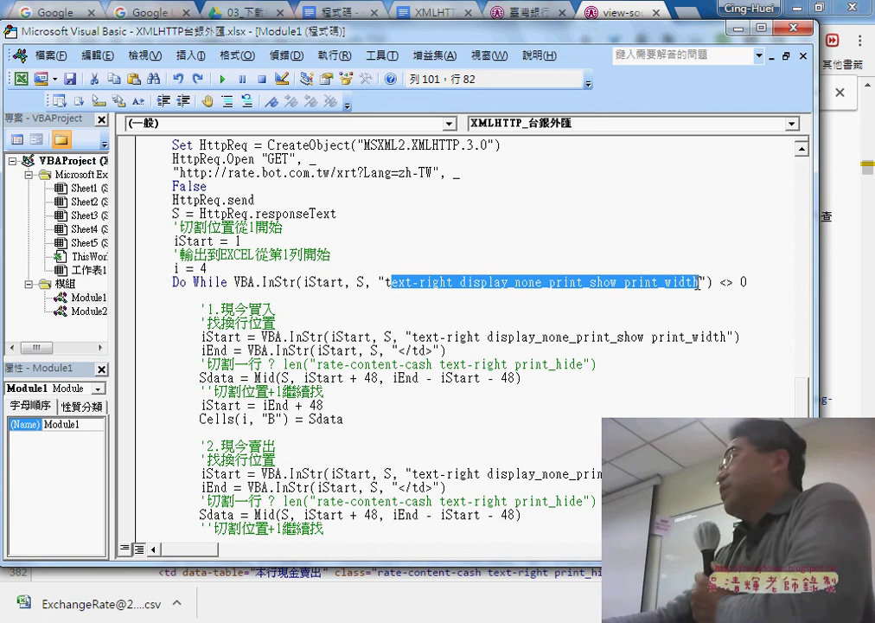
{"action": "left_click_drag", "start_coordinate": [760, 282], "coordinate": [235, 283]}
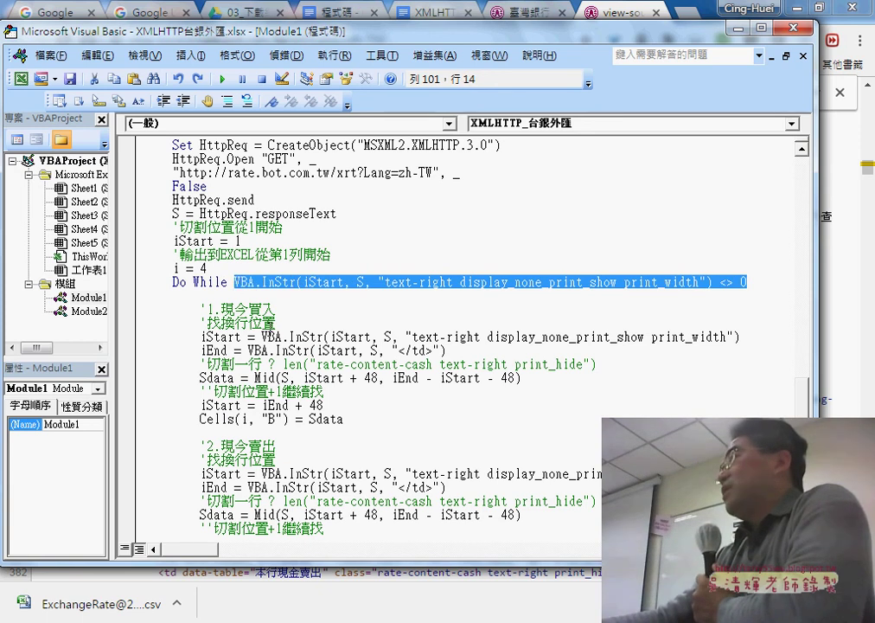
{"action": "scroll", "coordinate": [270, 333], "scroll_direction": "down", "scroll_amount": 1}
{"action": "left_click", "coordinate": [277, 294]}
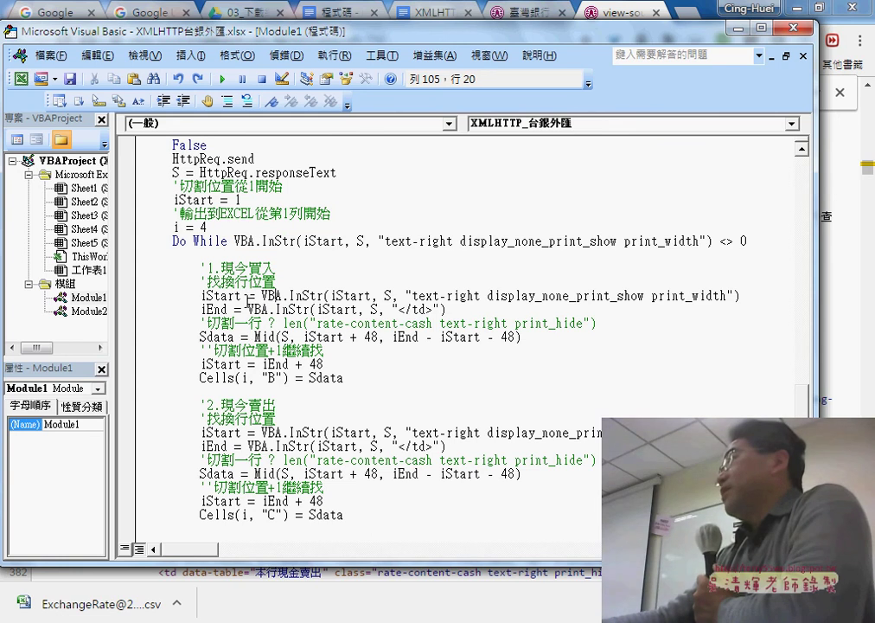
{"action": "left_click_drag", "start_coordinate": [411, 295], "coordinate": [729, 296]}
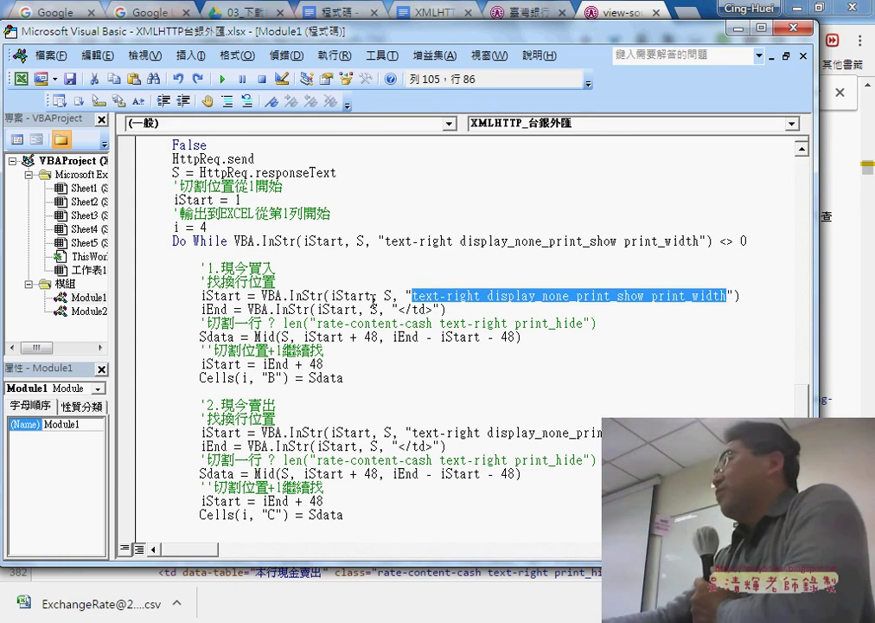
{"action": "double_click", "coordinate": [240, 297]}
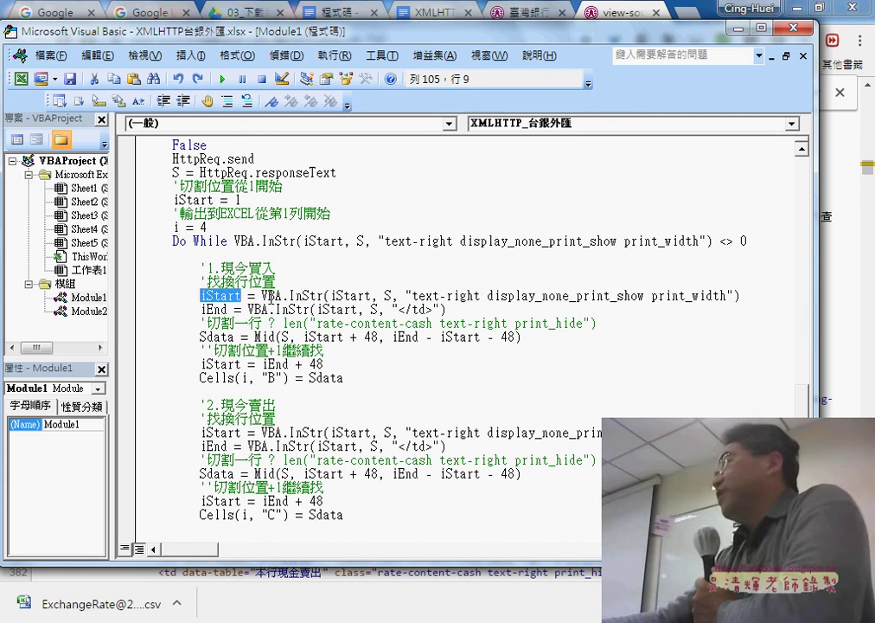
{"action": "left_click_drag", "start_coordinate": [405, 296], "coordinate": [732, 296]}
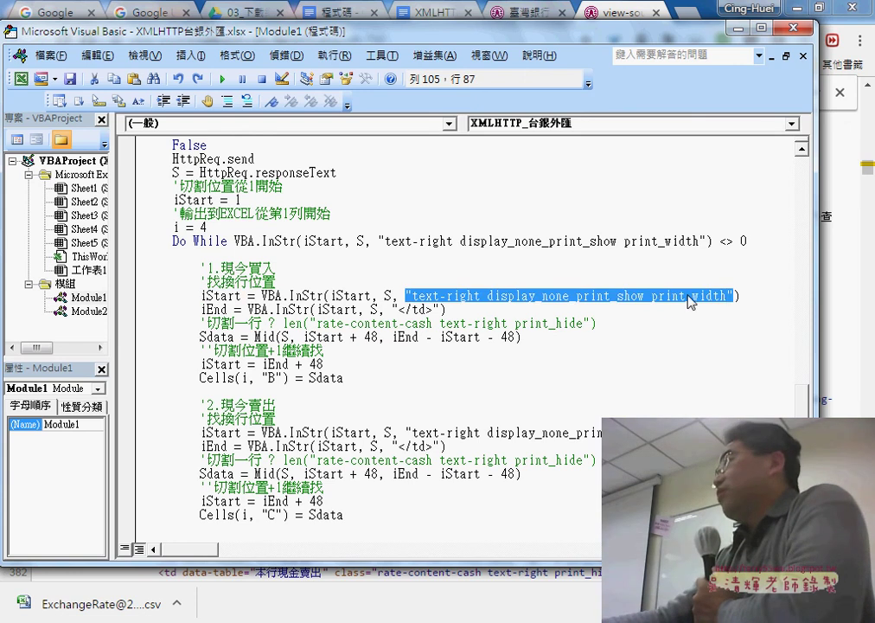
{"action": "left_click_drag", "start_coordinate": [394, 308], "coordinate": [435, 308]}
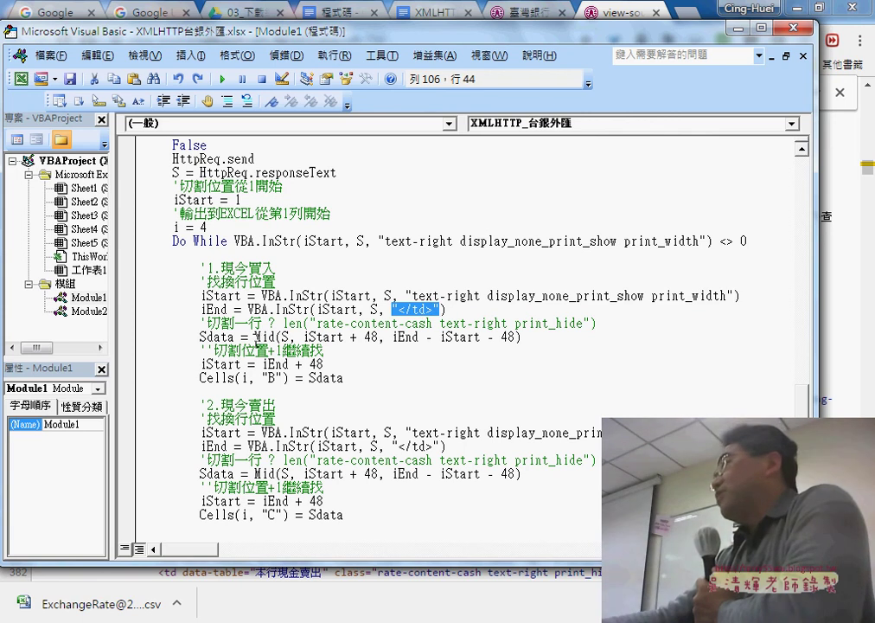
Highlight Mid(S, iStart + 48, iEnd - iStart - 48) into Sdata and its write to column B
{"action": "left_click_drag", "start_coordinate": [256, 338], "coordinate": [371, 337]}
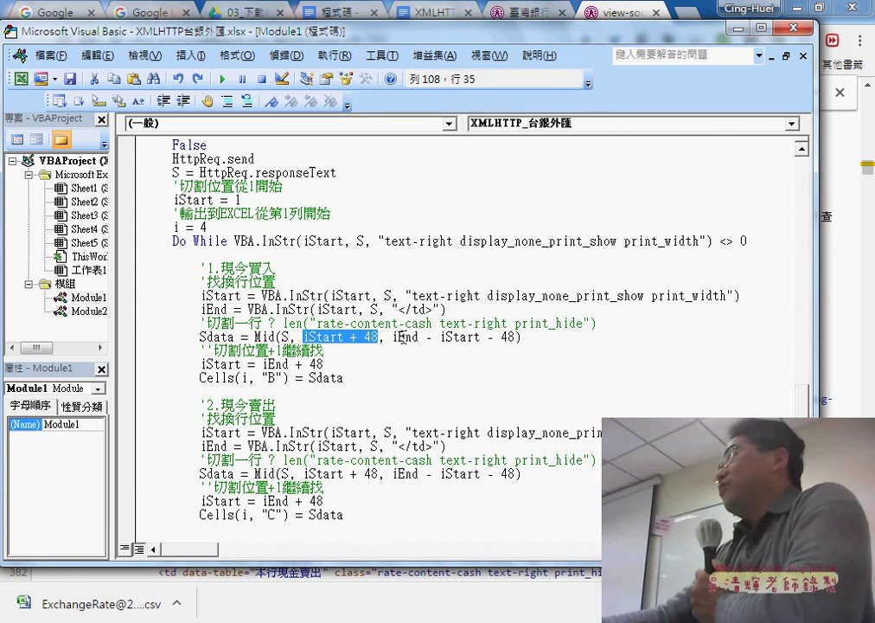
{"action": "left_click_drag", "start_coordinate": [392, 337], "coordinate": [515, 338]}
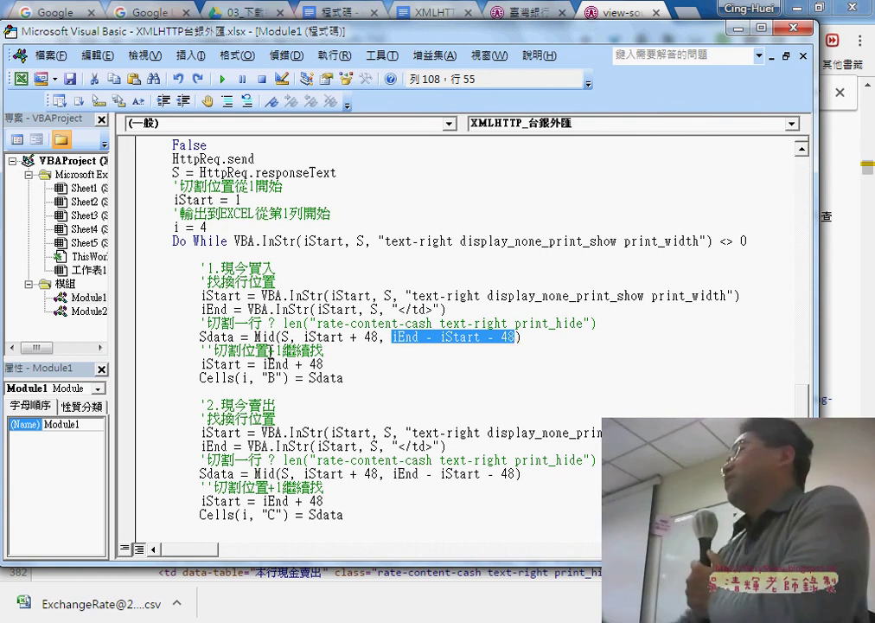
{"action": "left_click_drag", "start_coordinate": [233, 336], "coordinate": [201, 339]}
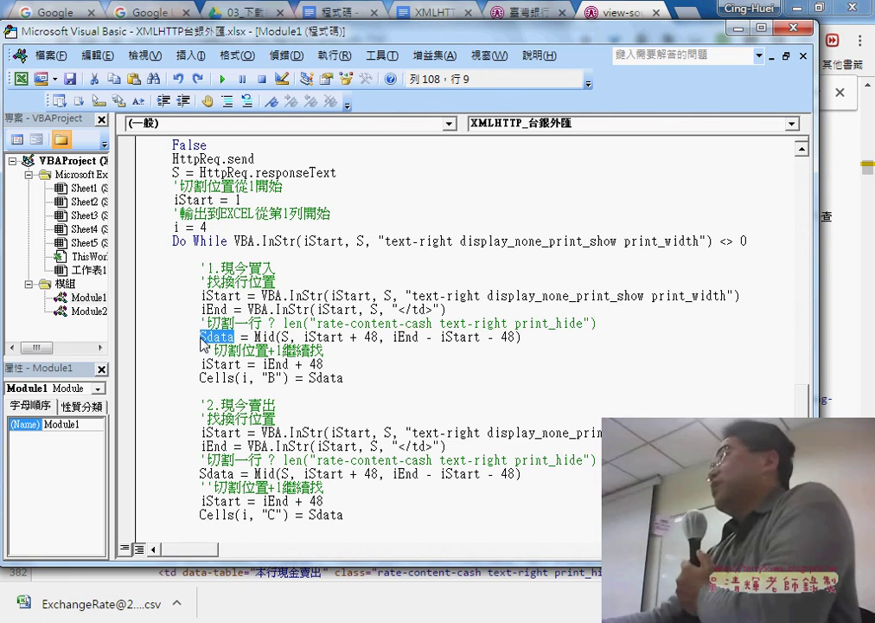
{"action": "left_click_drag", "start_coordinate": [322, 364], "coordinate": [201, 364]}
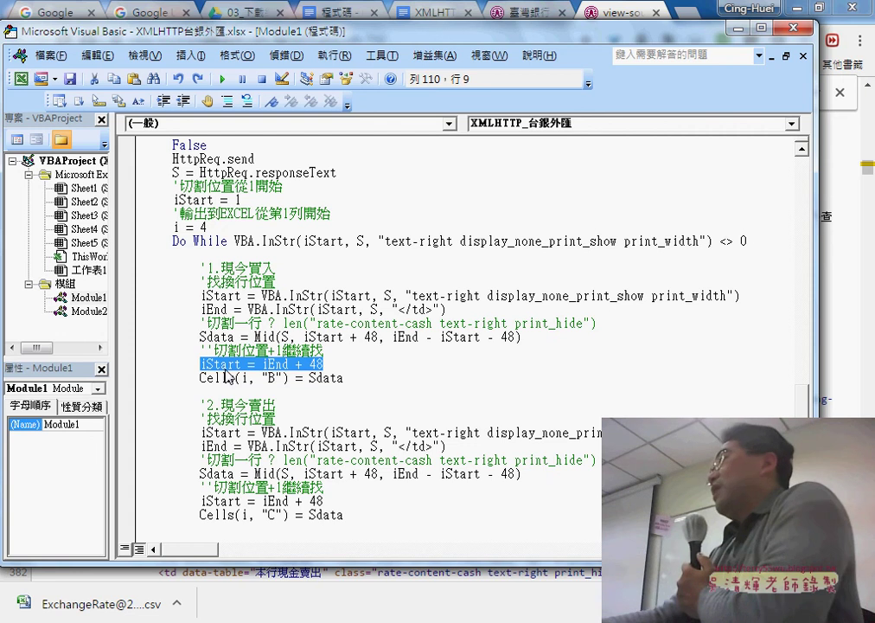
{"action": "left_click_drag", "start_coordinate": [347, 378], "coordinate": [315, 380]}
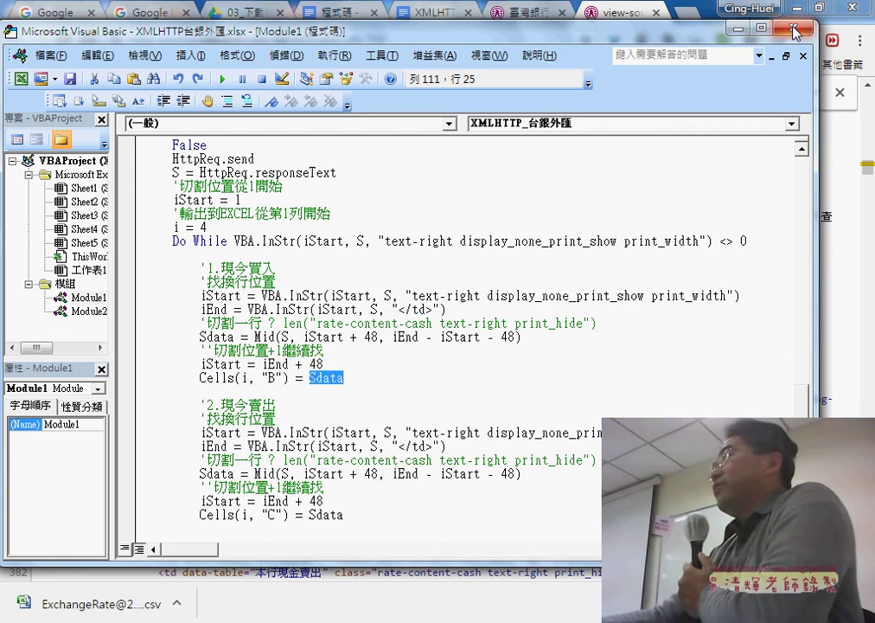
{"action": "left_click", "coordinate": [364, 26]}
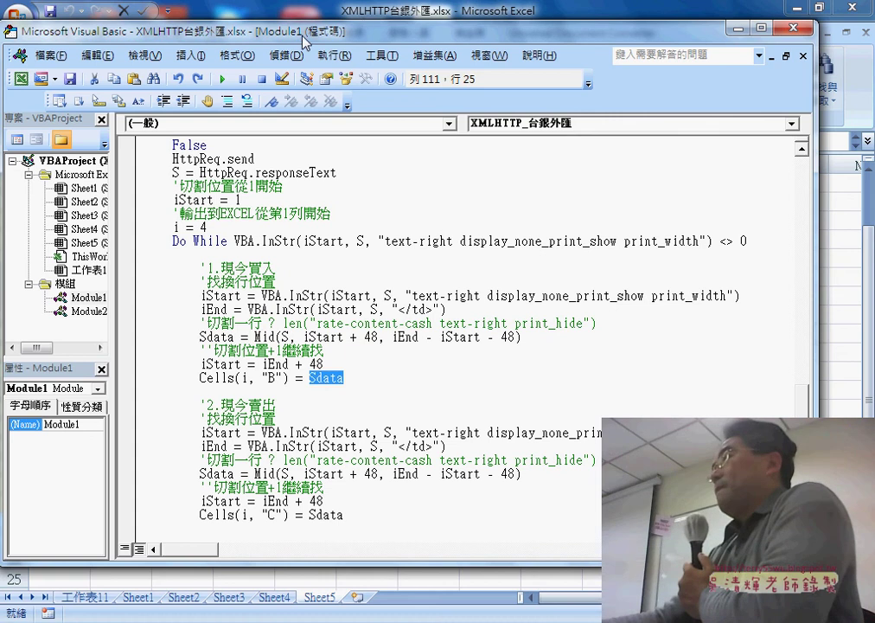
Bring the 工作表11 sheet forward and check the USD rates in B4:E4: 31.02, 31.562, 31.32, 31.42
{"action": "left_click_drag", "start_coordinate": [304, 41], "coordinate": [473, 82]}
{"action": "left_click", "coordinate": [84, 598]}
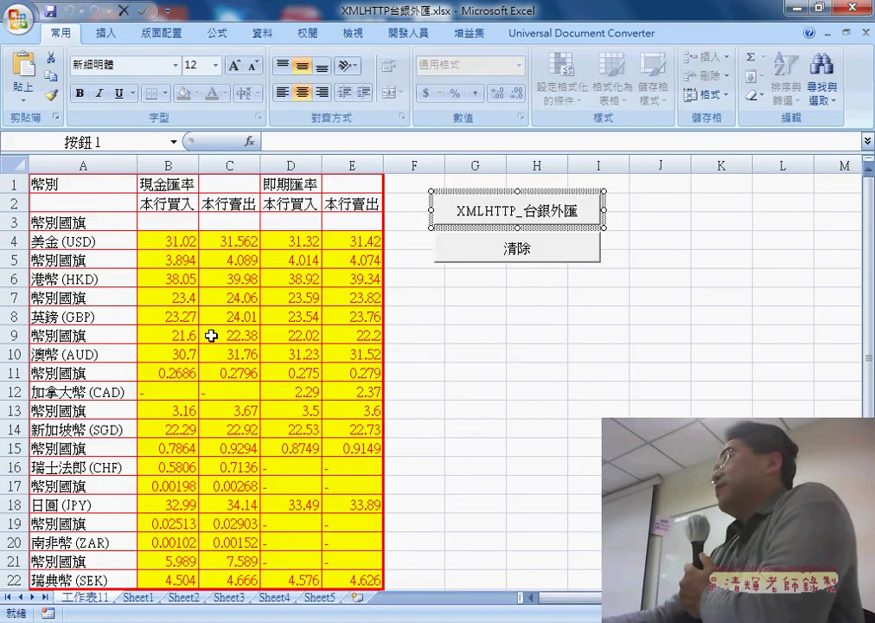
{"action": "left_click", "coordinate": [170, 240]}
{"action": "left_click", "coordinate": [232, 243]}
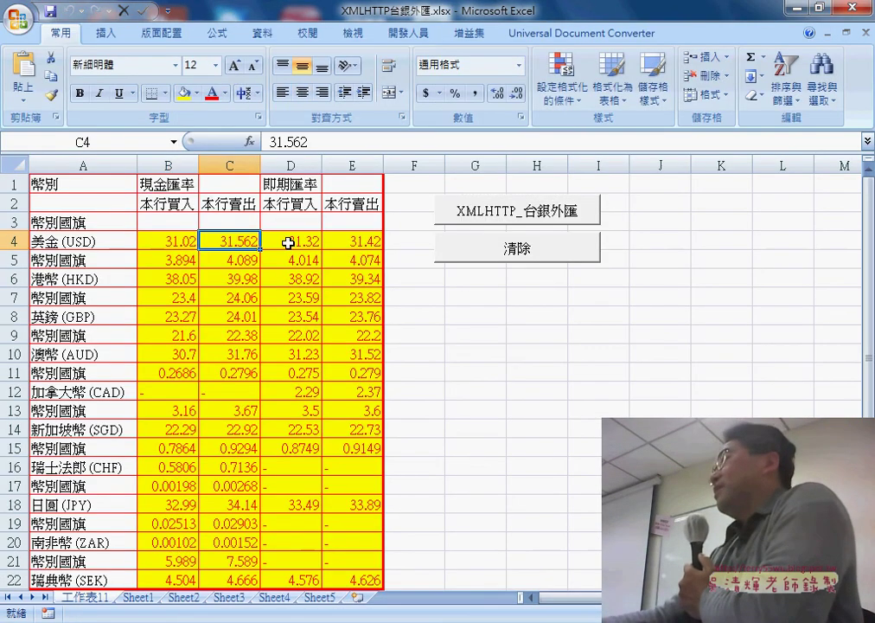
{"action": "left_click", "coordinate": [354, 242]}
{"action": "left_click", "coordinate": [230, 243]}
{"action": "left_click", "coordinate": [293, 243]}
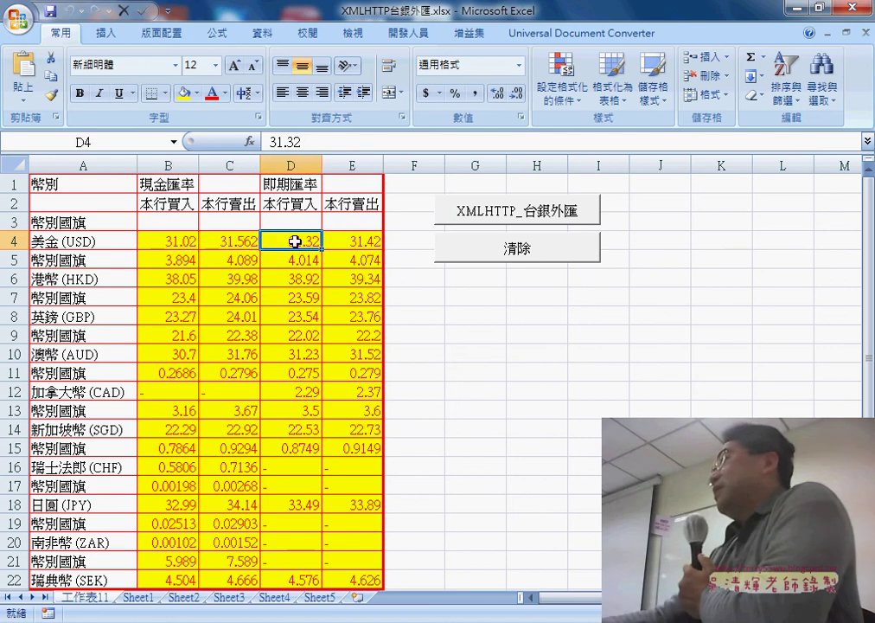
{"action": "key", "text": "Right"}
{"action": "left_click", "coordinate": [177, 242]}
{"action": "left_click", "coordinate": [231, 243]}
{"action": "left_click", "coordinate": [288, 243]}
{"action": "left_click", "coordinate": [349, 244]}
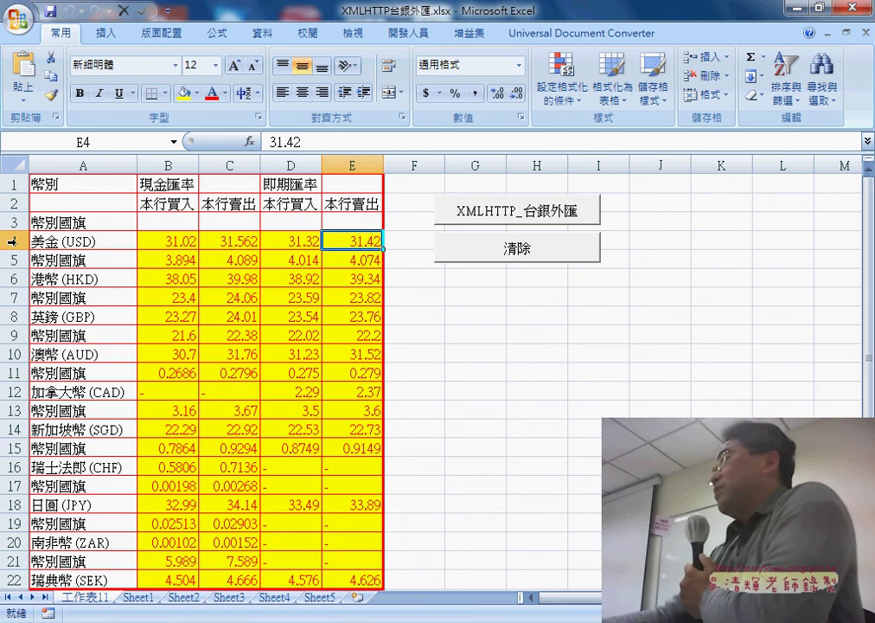
{"action": "left_click", "coordinate": [519, 510]}
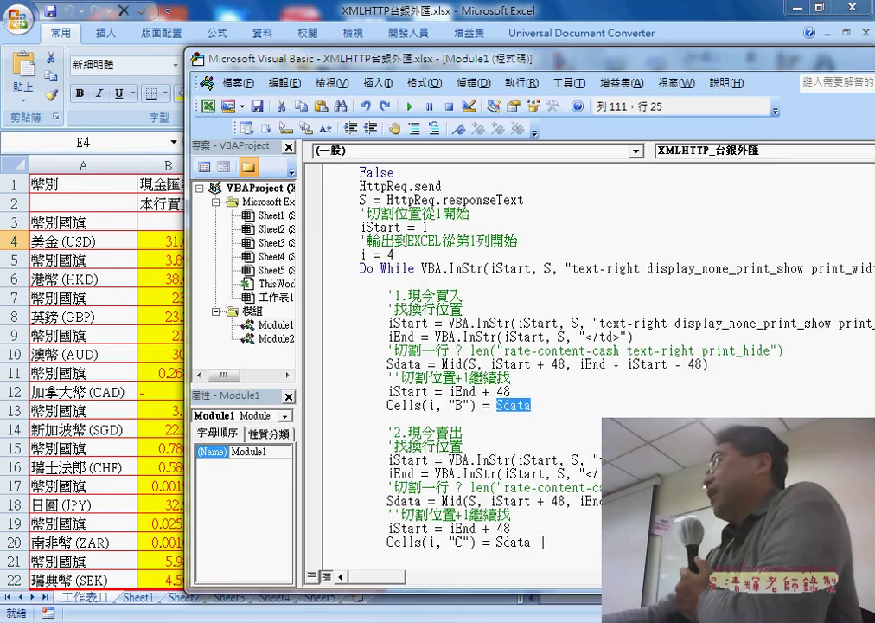
{"action": "left_click_drag", "start_coordinate": [395, 254], "coordinate": [360, 254]}
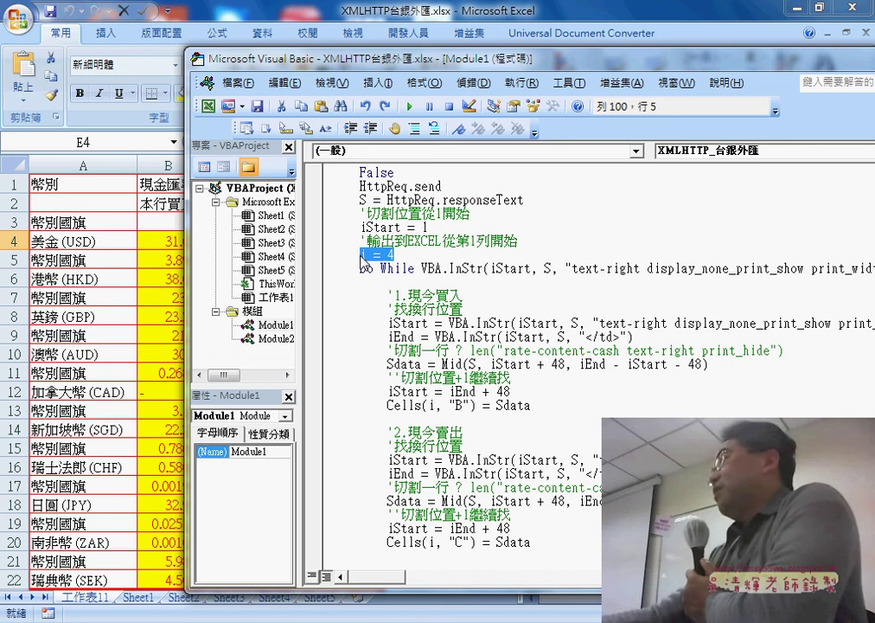
{"action": "left_click_drag", "start_coordinate": [534, 400], "coordinate": [294, 300]}
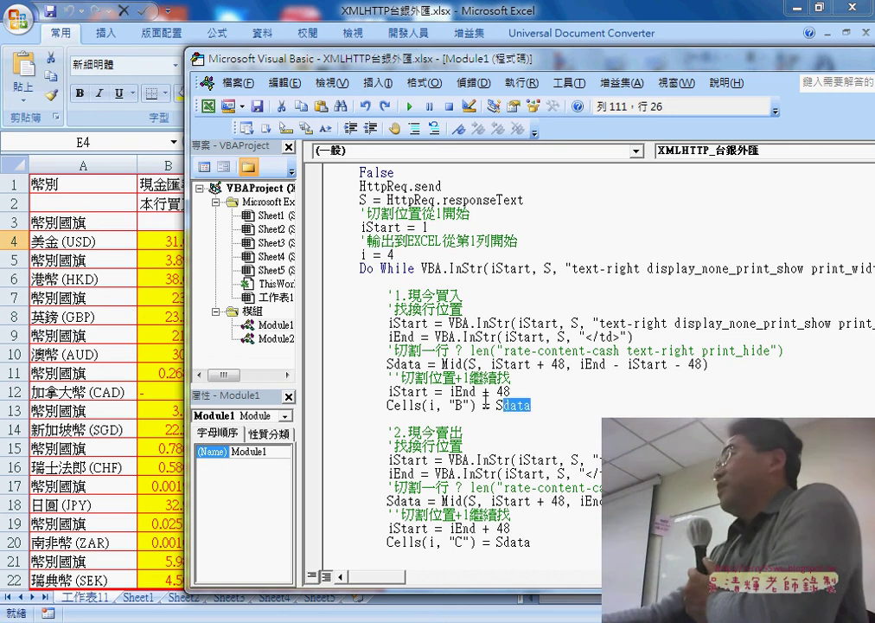
{"action": "scroll", "coordinate": [391, 391], "scroll_direction": "down", "scroll_amount": 2}
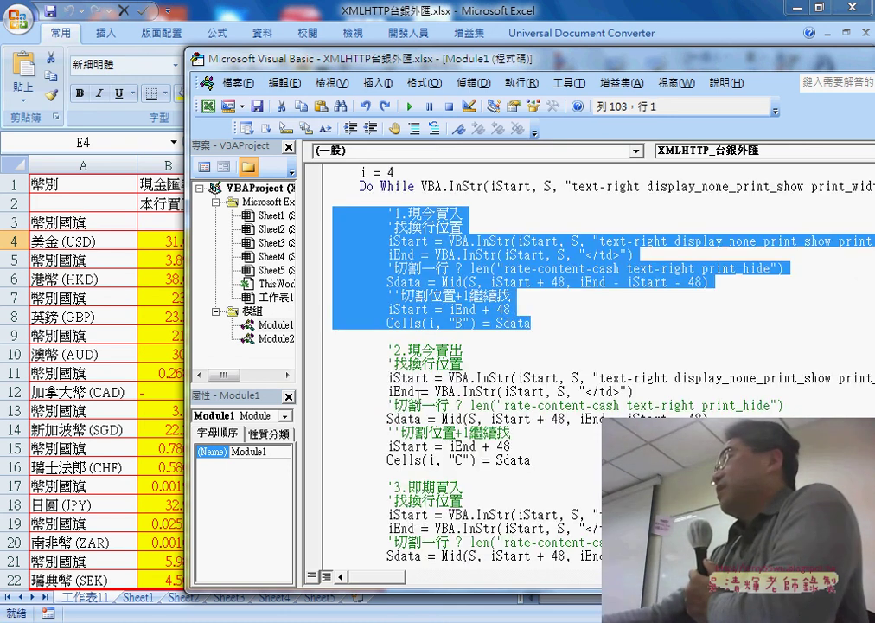
{"action": "left_click_drag", "start_coordinate": [531, 460], "coordinate": [312, 376]}
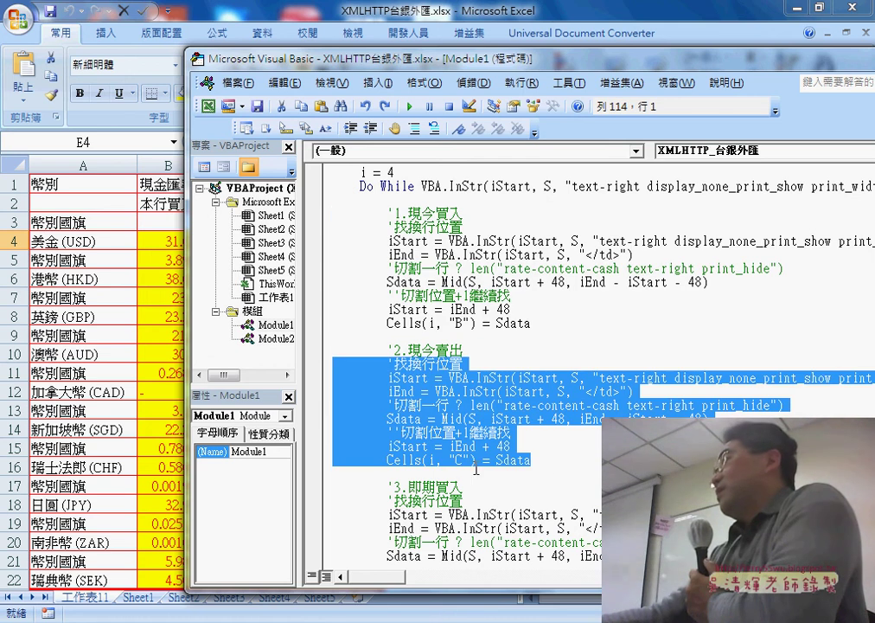
{"action": "scroll", "coordinate": [467, 466], "scroll_direction": "down", "scroll_amount": 3}
{"action": "left_click_drag", "start_coordinate": [532, 473], "coordinate": [318, 378]}
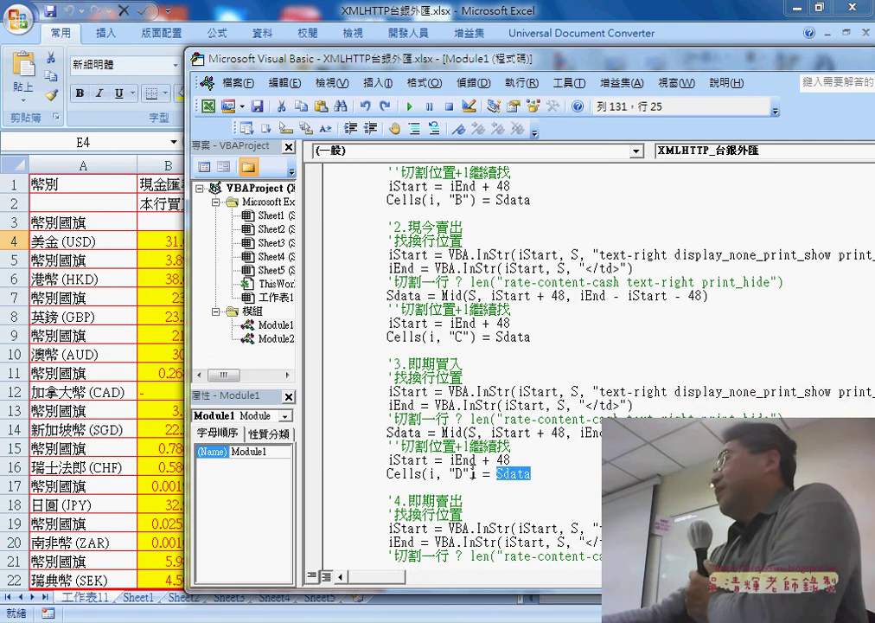
{"action": "scroll", "coordinate": [522, 473], "scroll_direction": "down", "scroll_amount": 2}
{"action": "scroll", "coordinate": [522, 472], "scroll_direction": "down", "scroll_amount": 1}
{"action": "left_click_drag", "start_coordinate": [531, 487], "coordinate": [332, 392]}
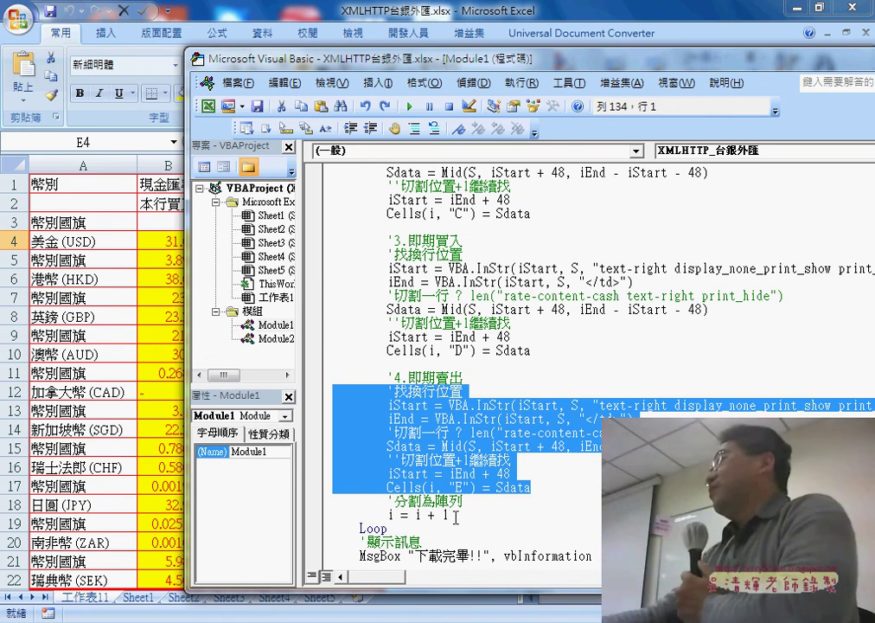
{"action": "left_click_drag", "start_coordinate": [456, 516], "coordinate": [395, 516]}
{"action": "left_click", "coordinate": [382, 527]}
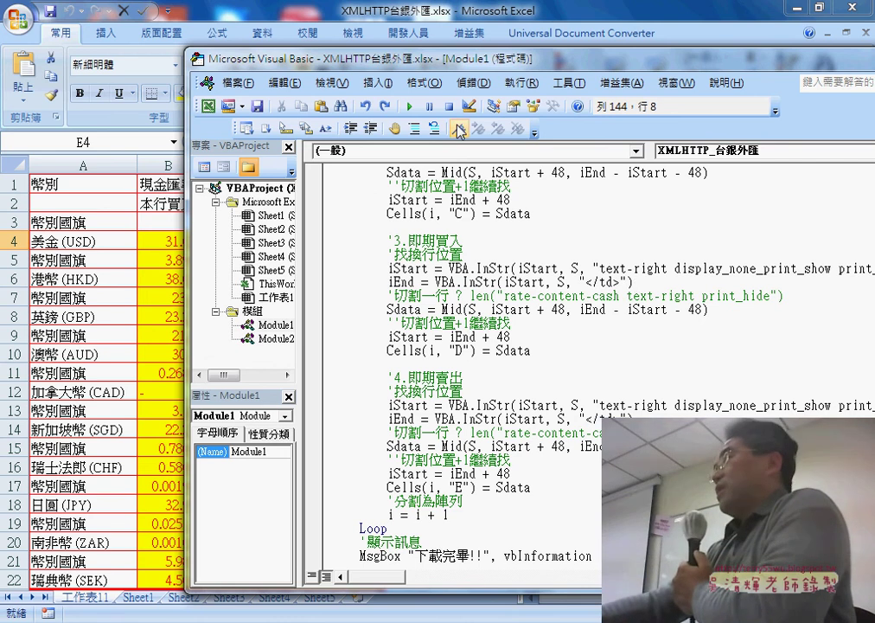
{"action": "left_click_drag", "start_coordinate": [371, 59], "coordinate": [450, 57]}
Run the 清除 routine to empty the rate cells B4:E22
{"action": "scroll", "coordinate": [549, 313], "scroll_direction": "down", "scroll_amount": 2}
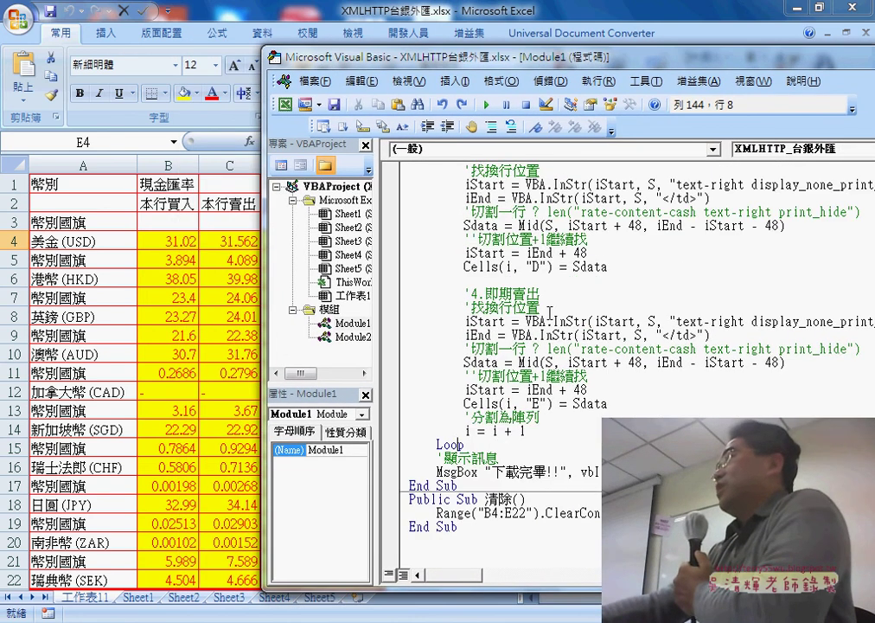
{"action": "left_click", "coordinate": [534, 512]}
{"action": "left_click", "coordinate": [485, 106]}
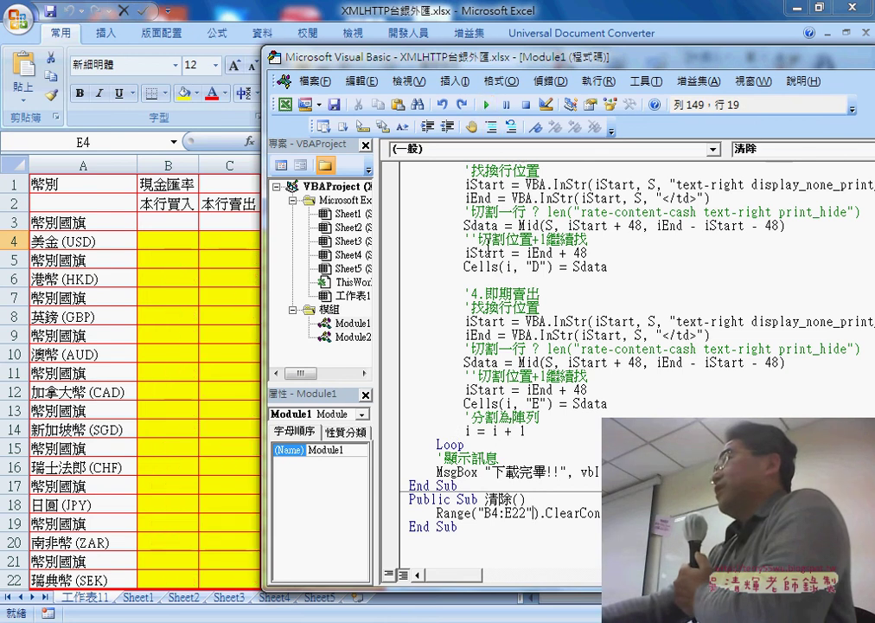
Move the code window to the left edge and select the class string in the Do While line
{"action": "scroll", "coordinate": [484, 229], "scroll_direction": "up", "scroll_amount": 7}
{"action": "scroll", "coordinate": [485, 229], "scroll_direction": "up", "scroll_amount": 2}
{"action": "scroll", "coordinate": [485, 230], "scroll_direction": "up", "scroll_amount": 1}
{"action": "scroll", "coordinate": [484, 229], "scroll_direction": "up", "scroll_amount": 2}
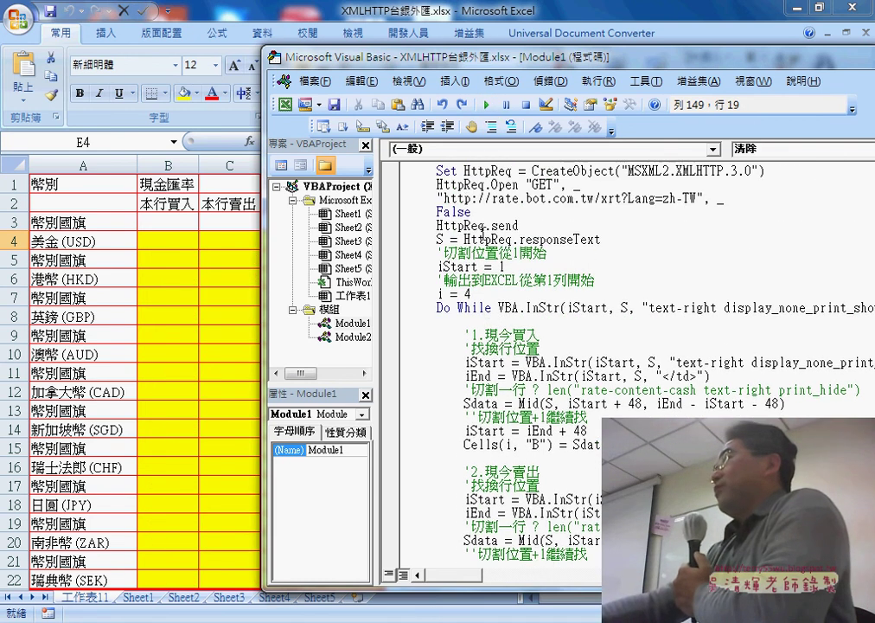
{"action": "left_click_drag", "start_coordinate": [399, 57], "coordinate": [137, 39]}
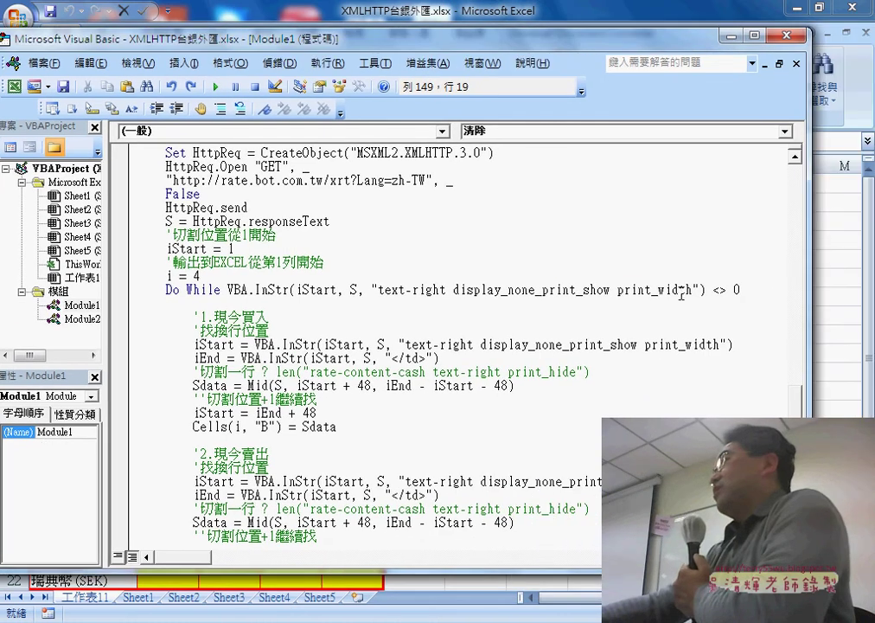
{"action": "left_click_drag", "start_coordinate": [692, 291], "coordinate": [379, 290]}
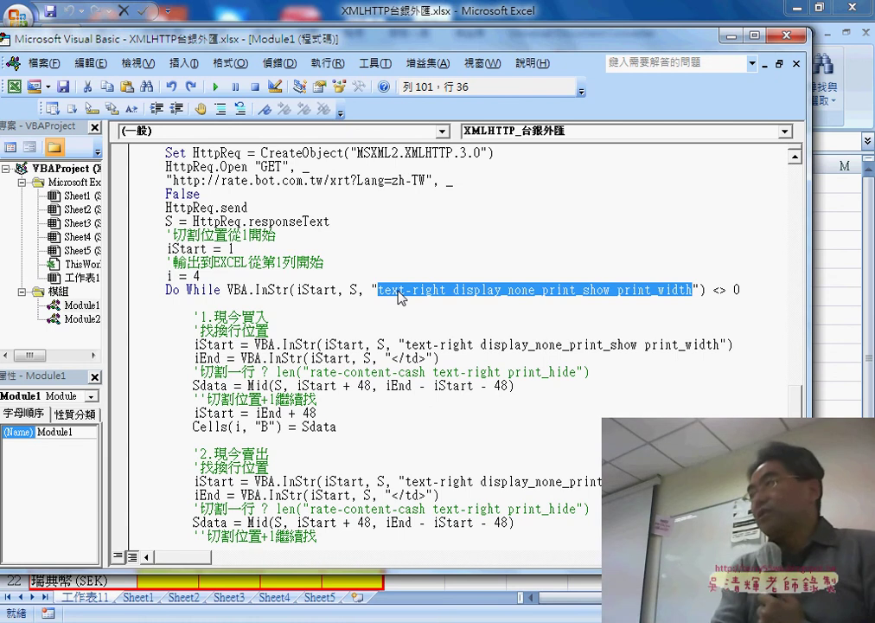
In the Immediate window, evaluate len() of the 'text-right display_none_print_show print_width' class string, returning 46
{"action": "key", "text": "ctrl+g"}
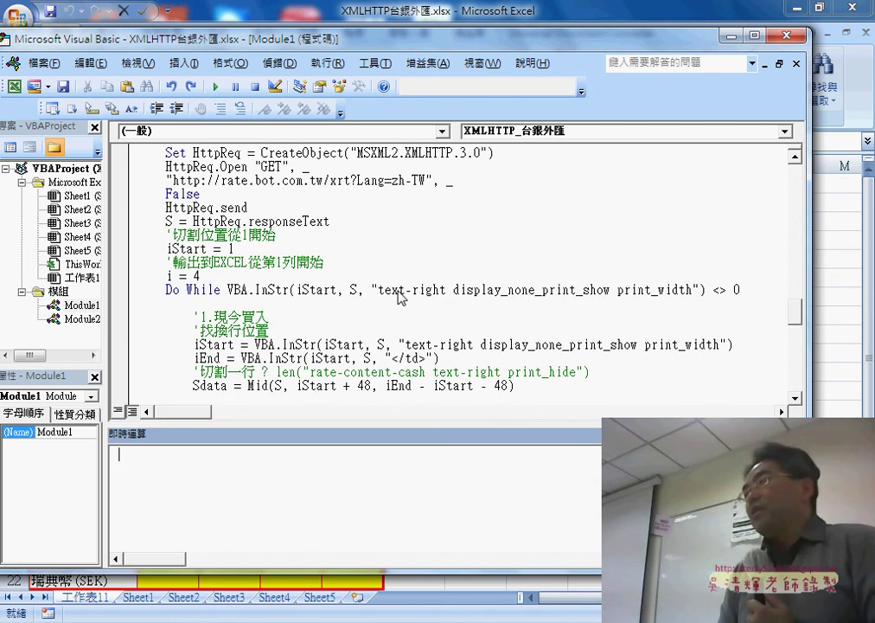
{"action": "type", "text": "?"}
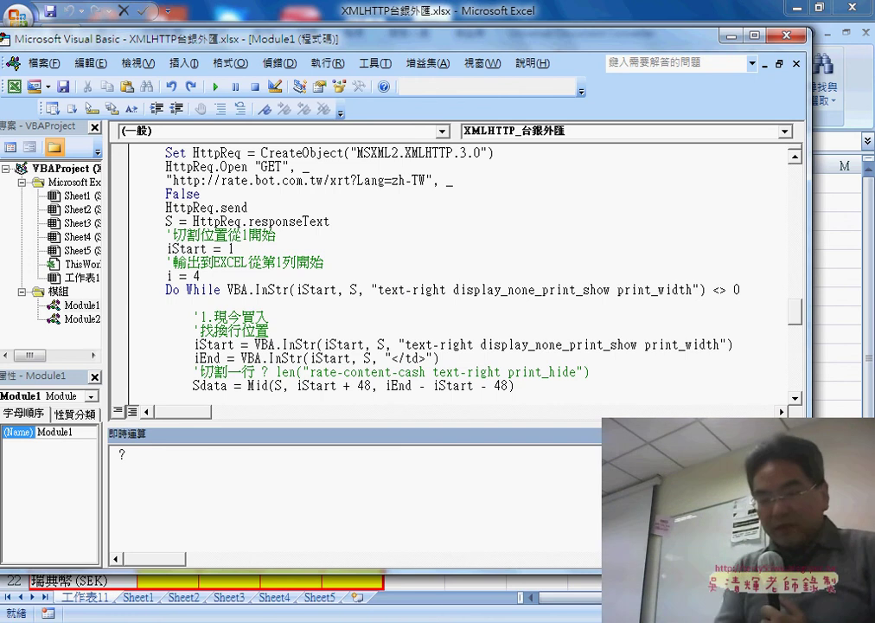
{"action": "type", "text": " le"}
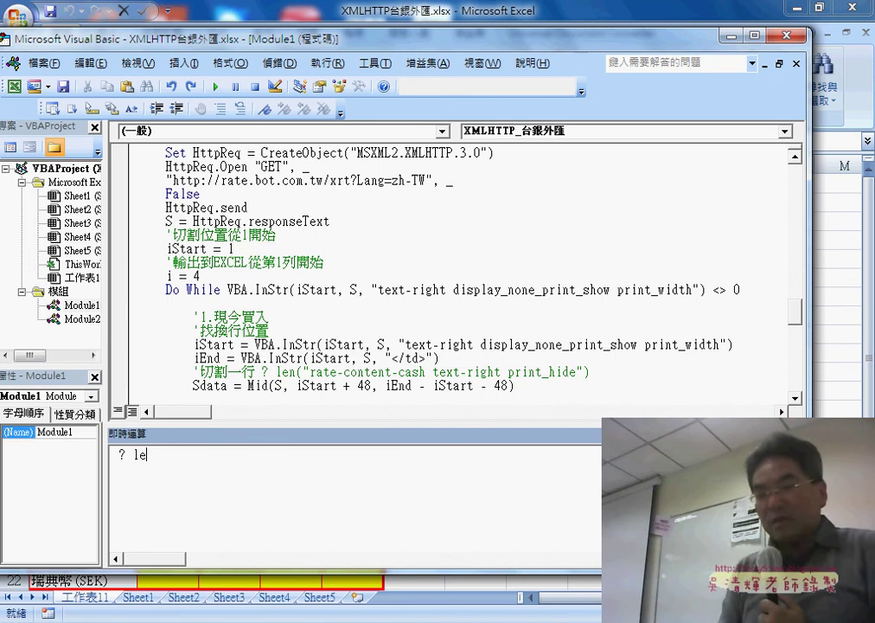
{"action": "type", "text": "n(\""}
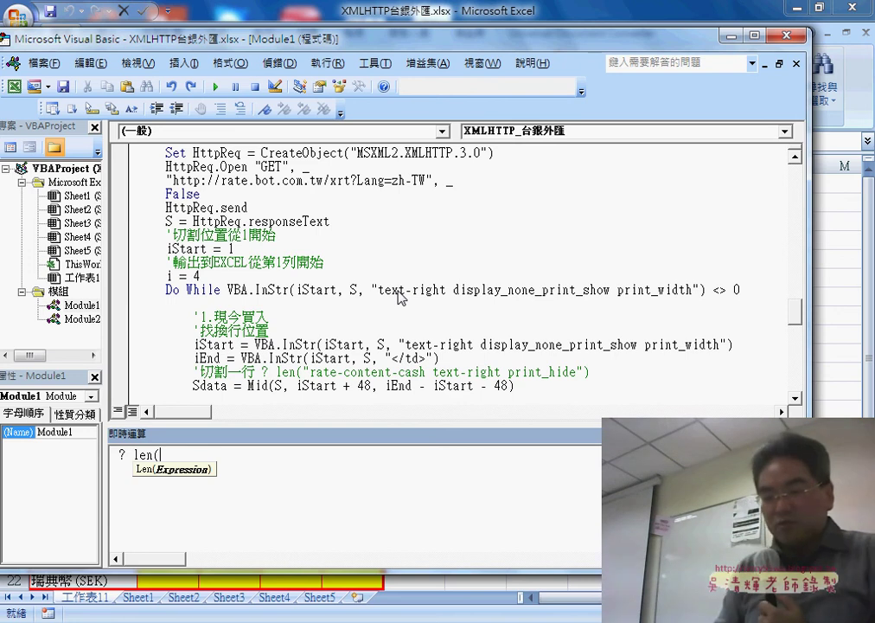
{"action": "type", "text": "31.0"}
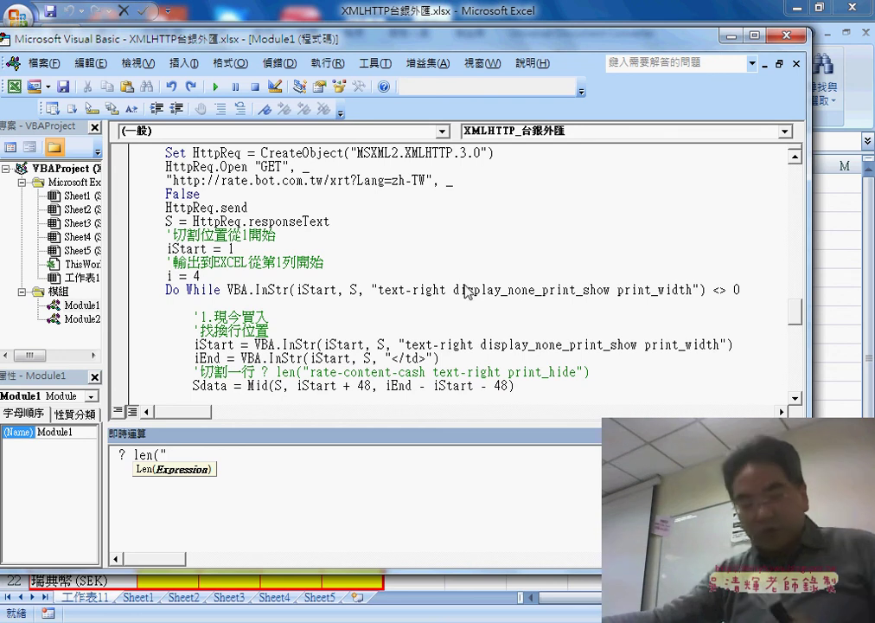
{"action": "left_click_drag", "start_coordinate": [692, 290], "coordinate": [378, 292]}
{"action": "key", "text": "ctrl+c"}
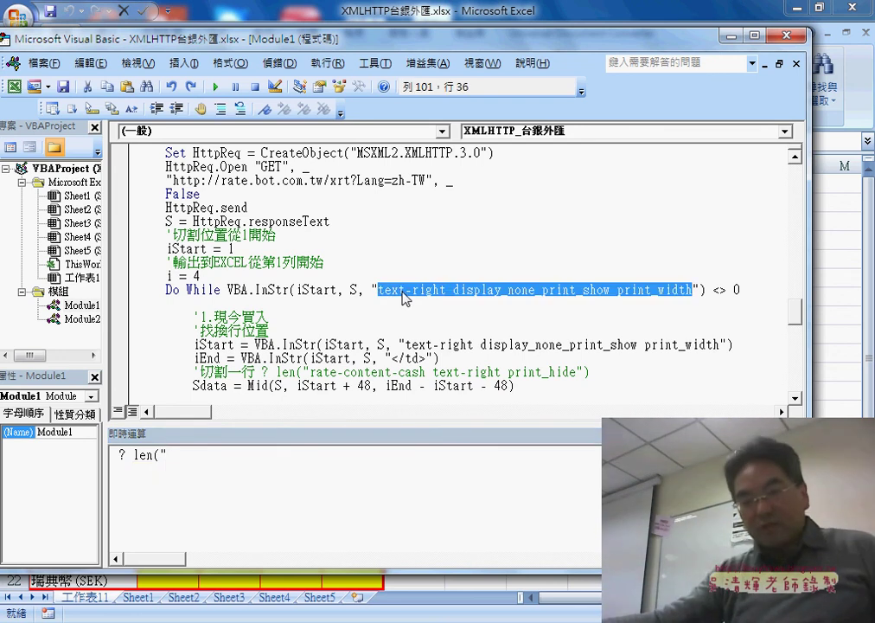
{"action": "left_click", "coordinate": [253, 467]}
{"action": "key", "text": "ctrl+v"}
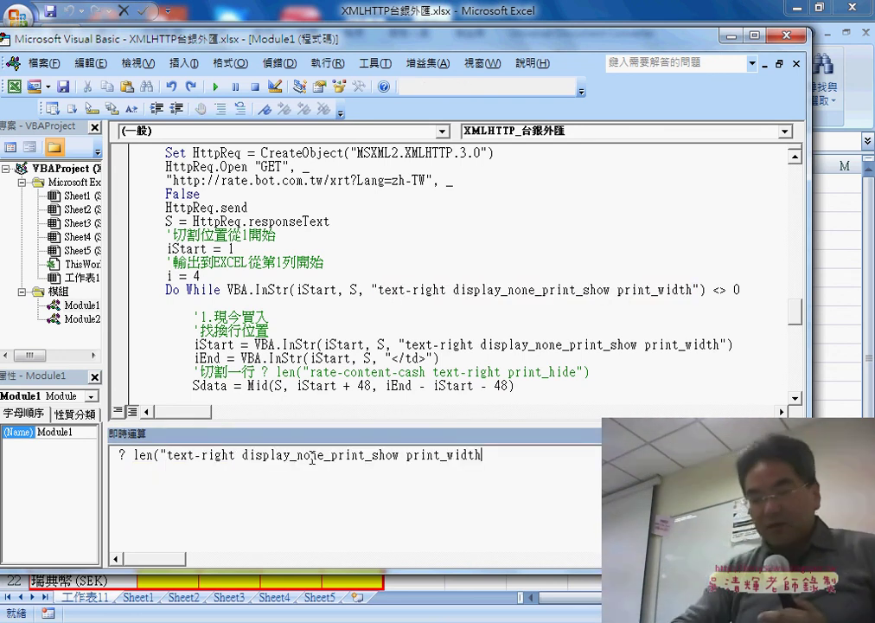
{"action": "type", "text": "\""}
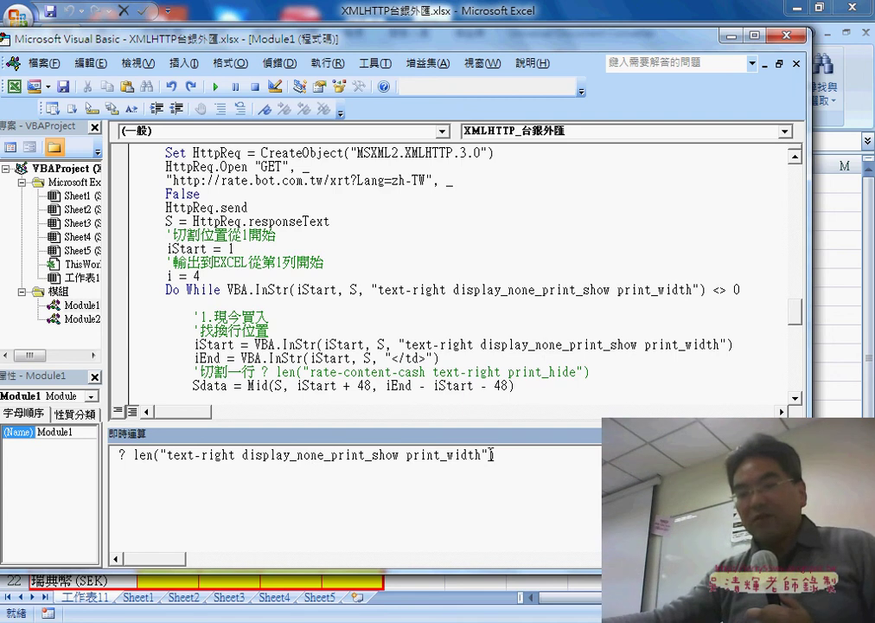
{"action": "left_click_drag", "start_coordinate": [491, 454], "coordinate": [160, 454]}
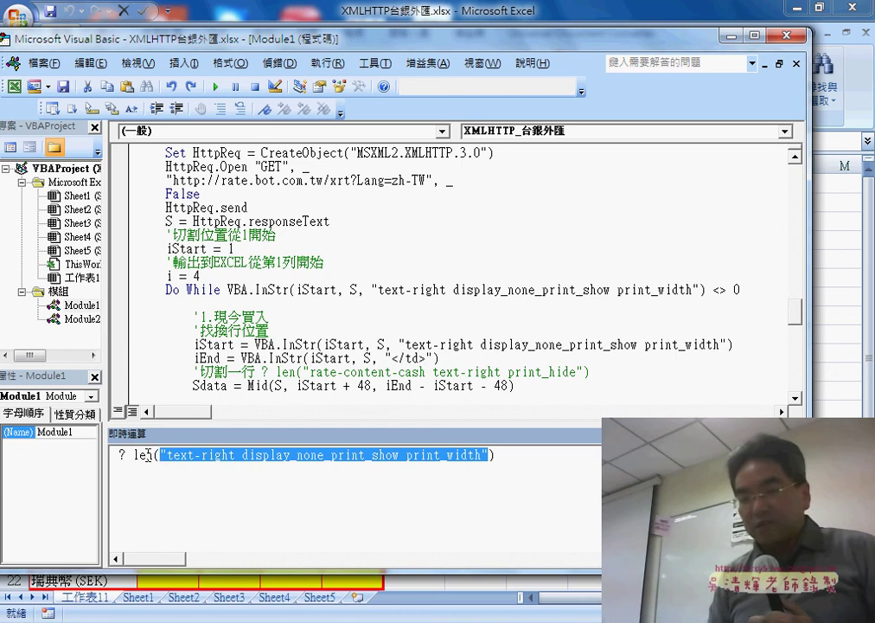
{"action": "left_click", "coordinate": [530, 456]}
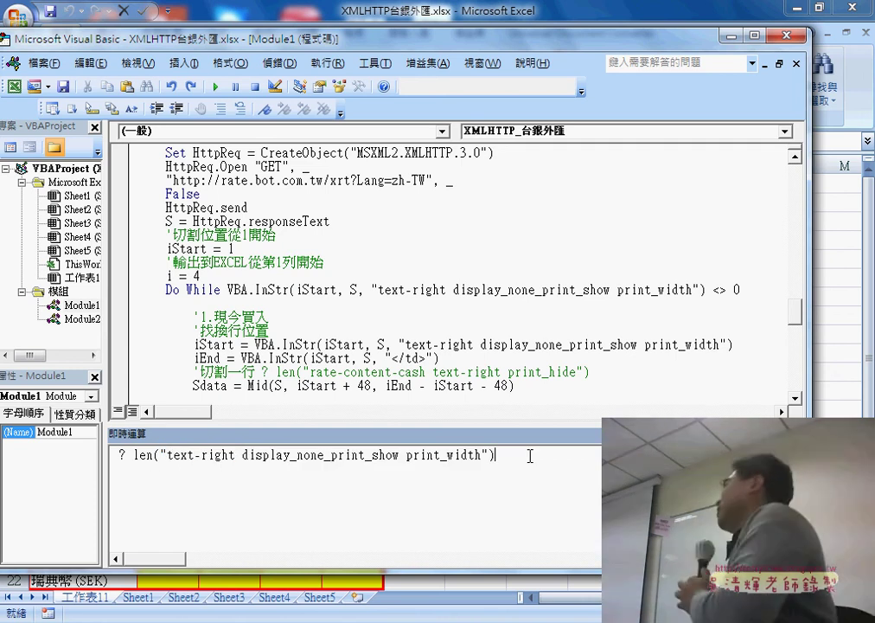
{"action": "key", "text": "Return"}
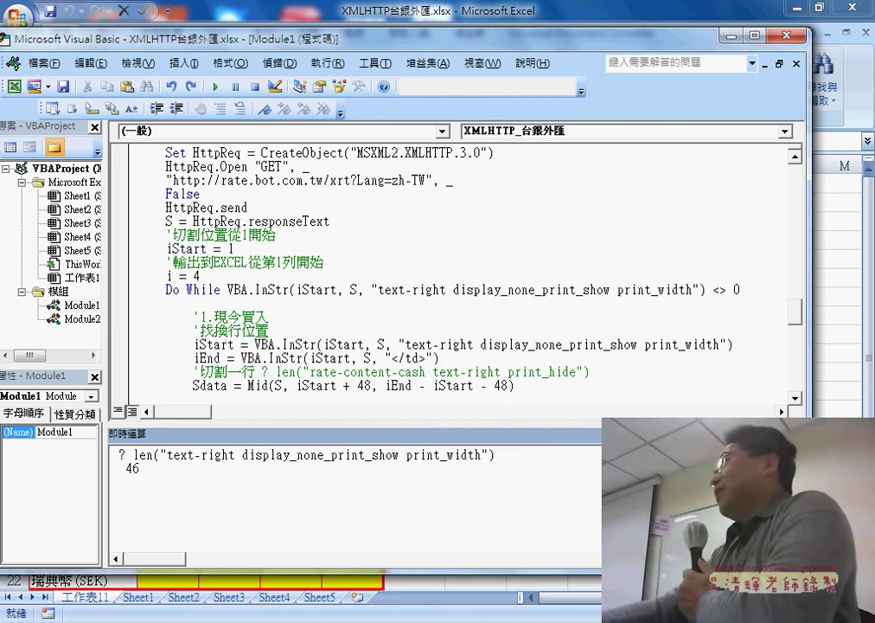
{"action": "key", "text": "alt+Tab"}
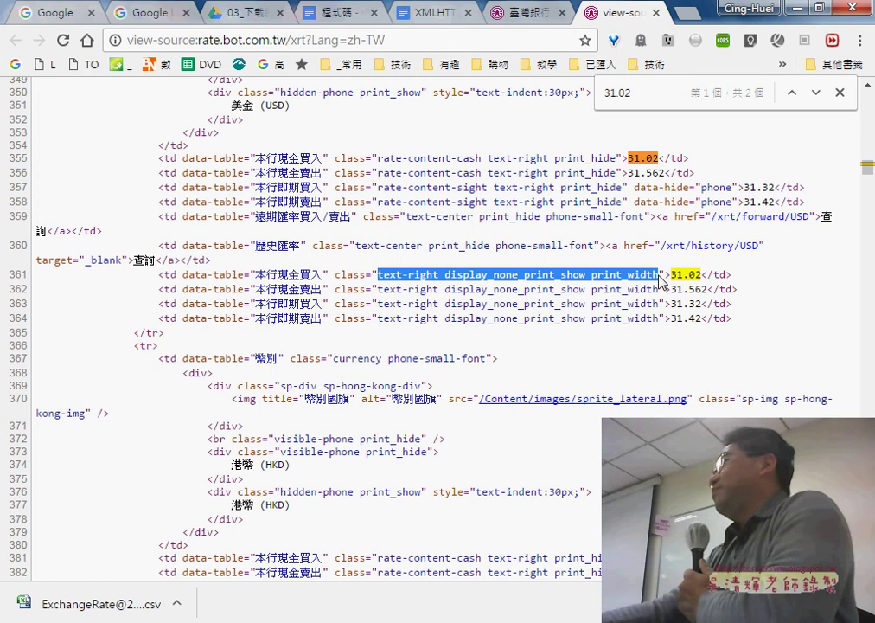
Compare the class attribute before 31.02 on source line 361, then minimize Chrome
{"action": "left_click_drag", "start_coordinate": [664, 275], "coordinate": [373, 275]}
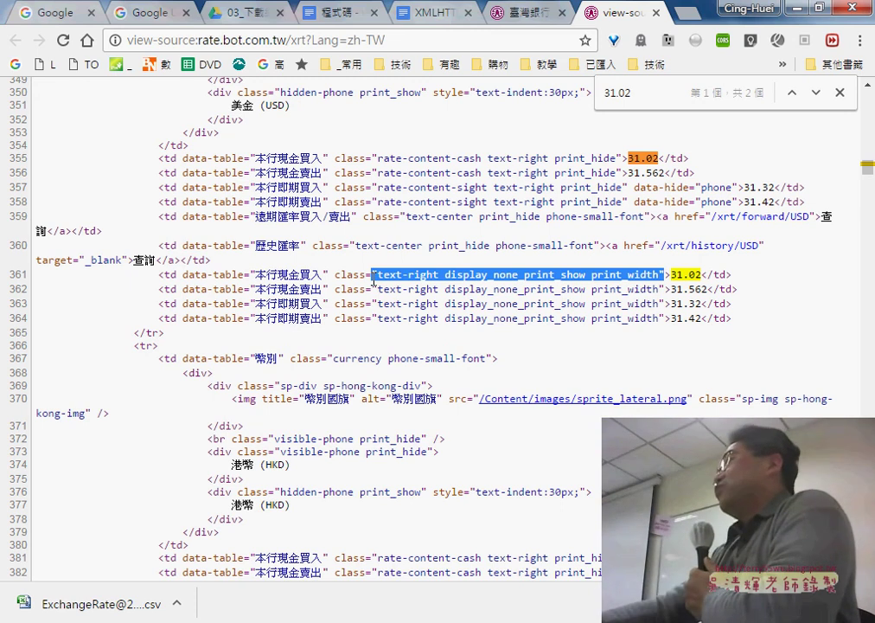
{"action": "left_click", "coordinate": [160, 275]}
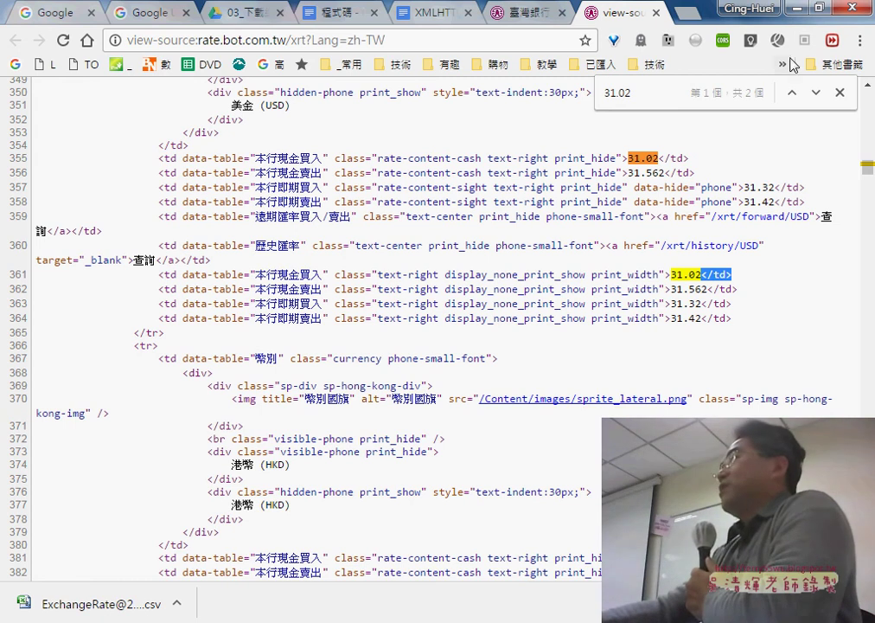
{"action": "left_click", "coordinate": [798, 12]}
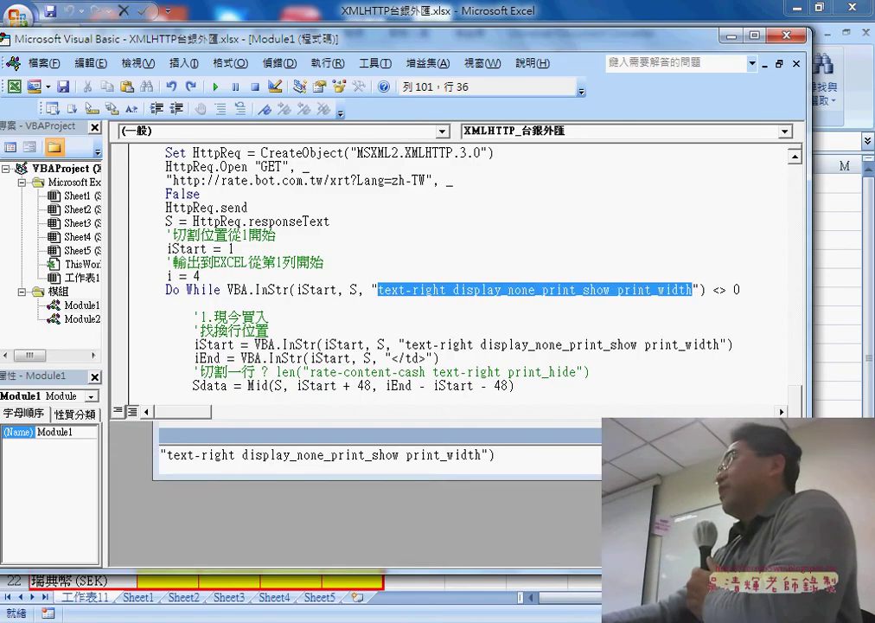
Breakpoint the Do While line, run XMLHTTP_台銀外匯 until it pauses, and step to iStart
{"action": "left_click_drag", "start_coordinate": [380, 40], "coordinate": [610, 62]}
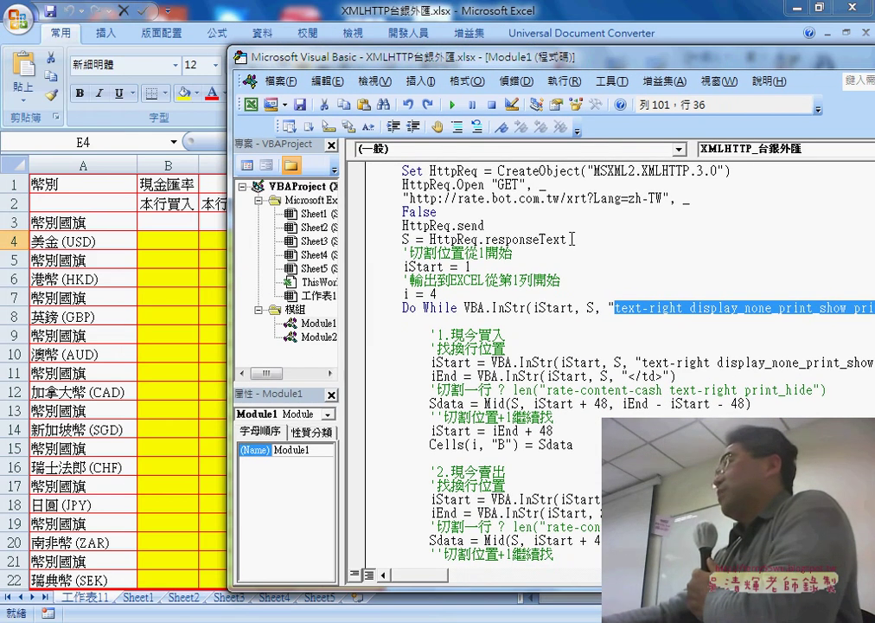
{"action": "scroll", "coordinate": [572, 238], "scroll_direction": "up", "scroll_amount": 2}
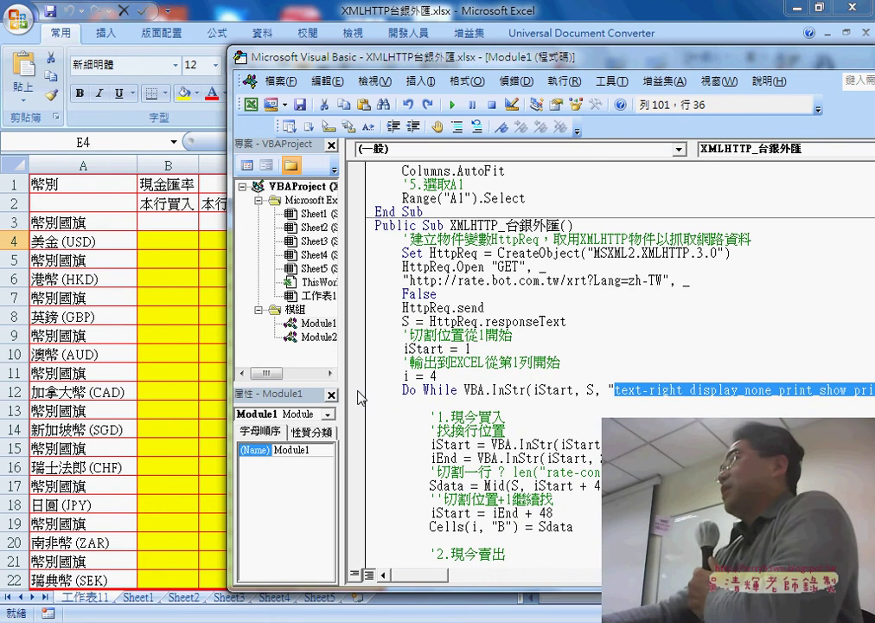
{"action": "left_click", "coordinate": [356, 390]}
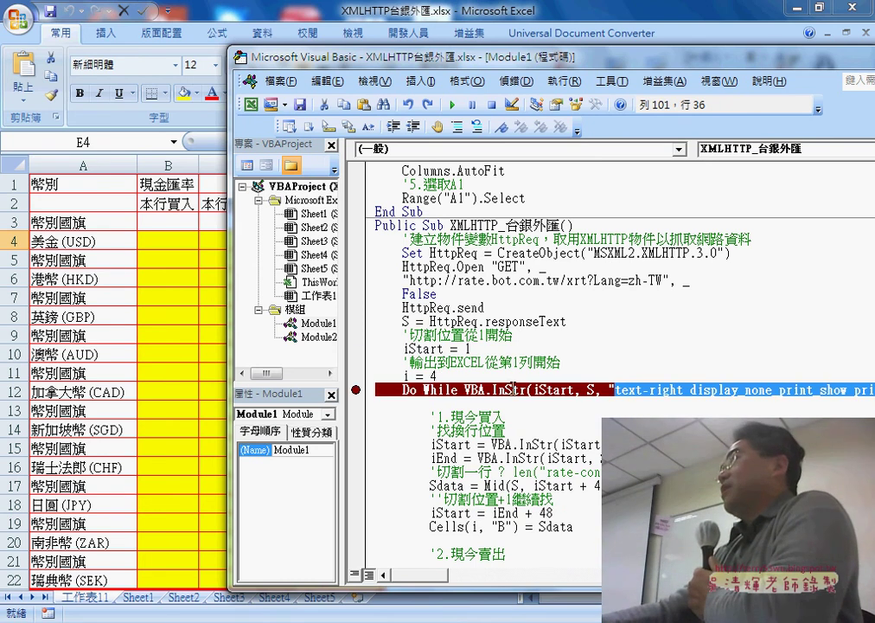
{"action": "left_click", "coordinate": [453, 104]}
{"action": "mouse_move", "coordinate": [487, 65]}
{"action": "left_mouse_down"}
{"action": "mouse_move", "coordinate": [543, 49]}
{"action": "mouse_move", "coordinate": [450, 37]}
{"action": "left_mouse_up"}
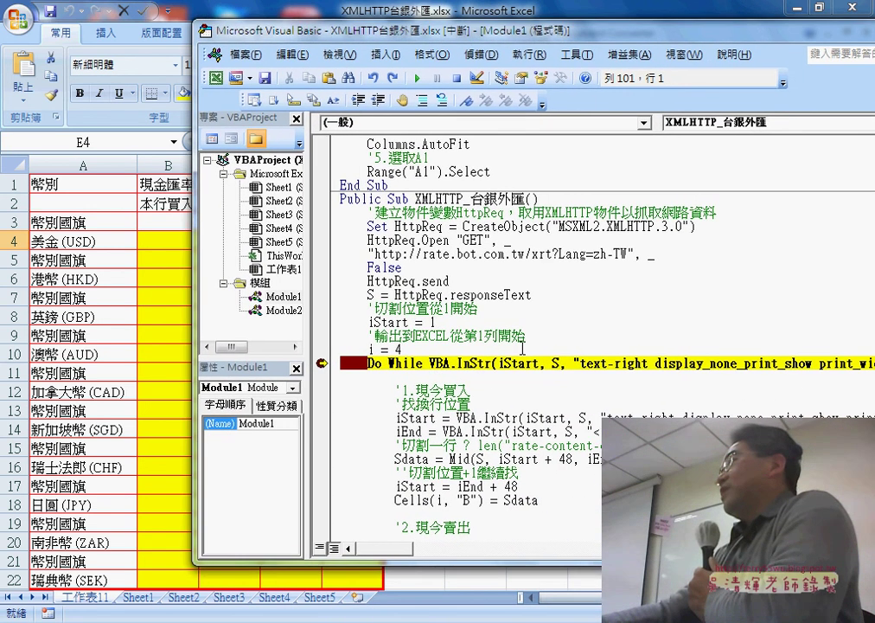
{"action": "mouse_move", "coordinate": [558, 363]}
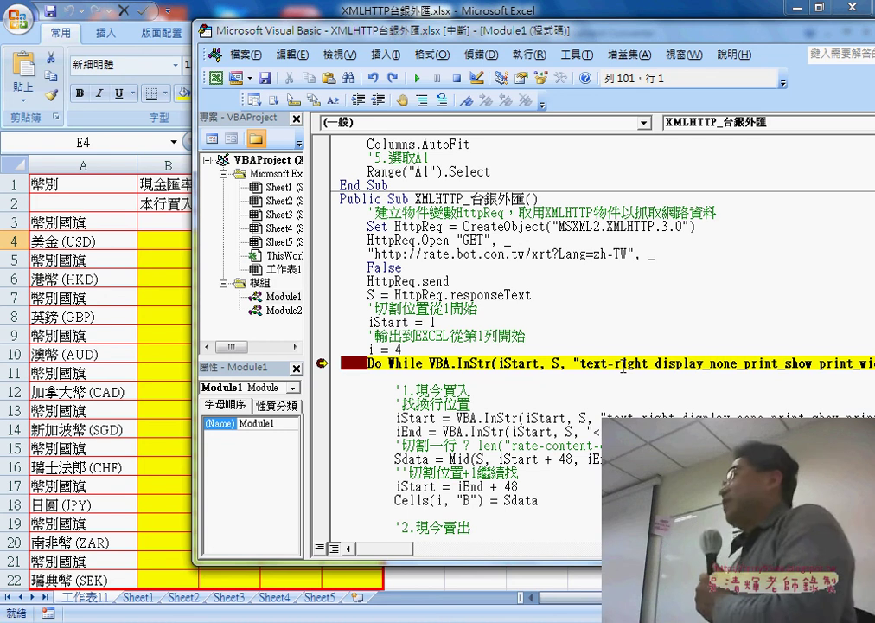
{"action": "key", "text": "F8"}
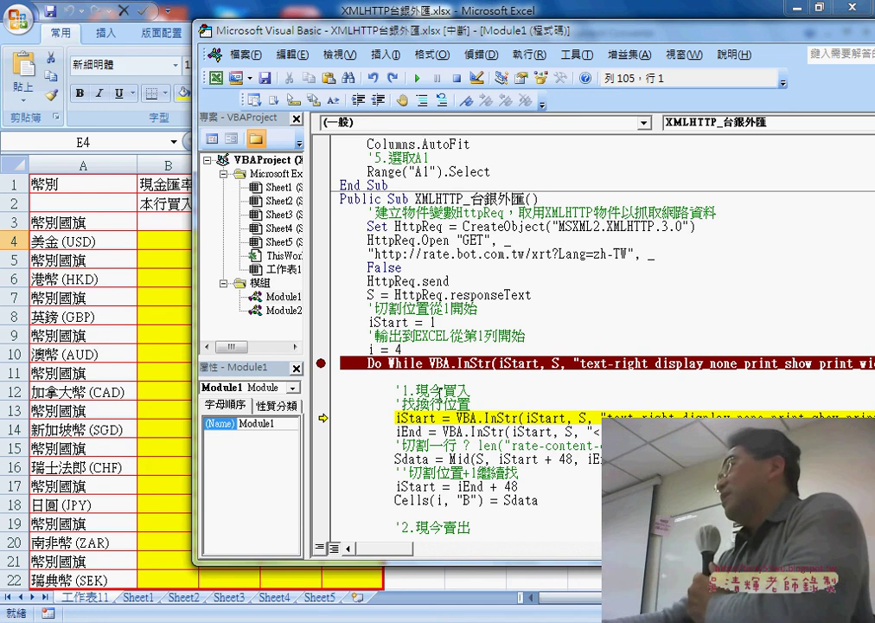
Correct the buy comment so it reads 現金買入
{"action": "left_click_drag", "start_coordinate": [430, 391], "coordinate": [444, 391]}
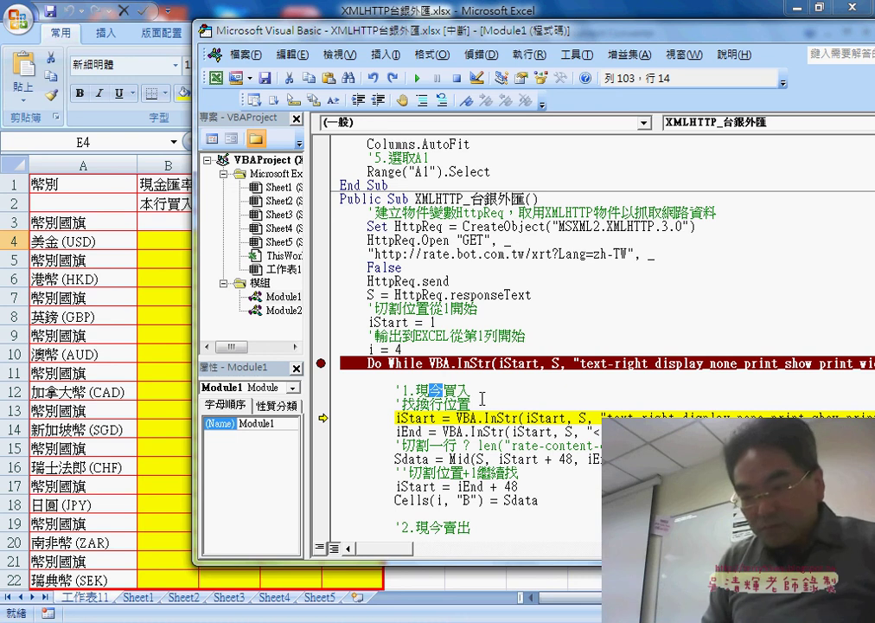
{"action": "type", "text": "ge"}
{"action": "key", "text": "BackSpace"}
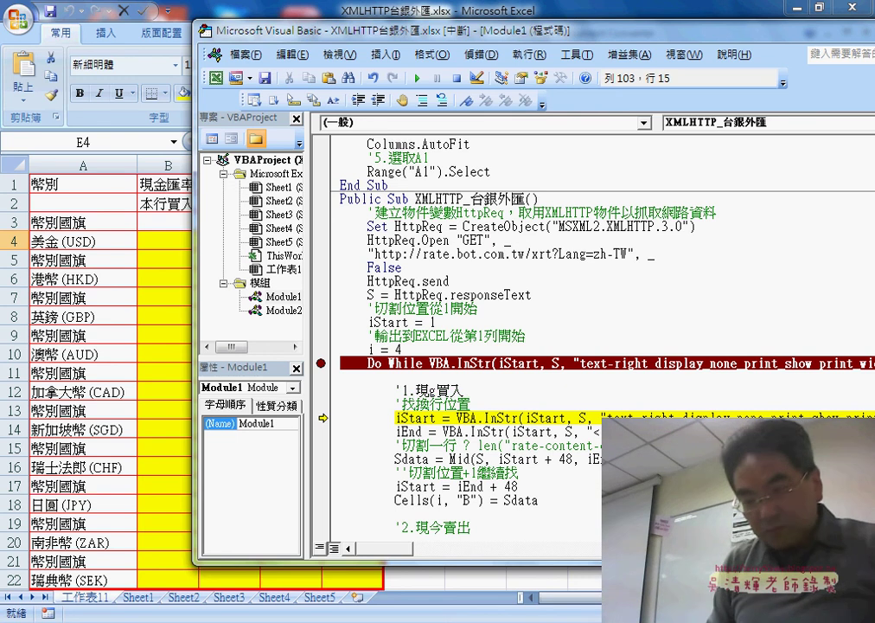
{"action": "key", "text": "BackSpace"}
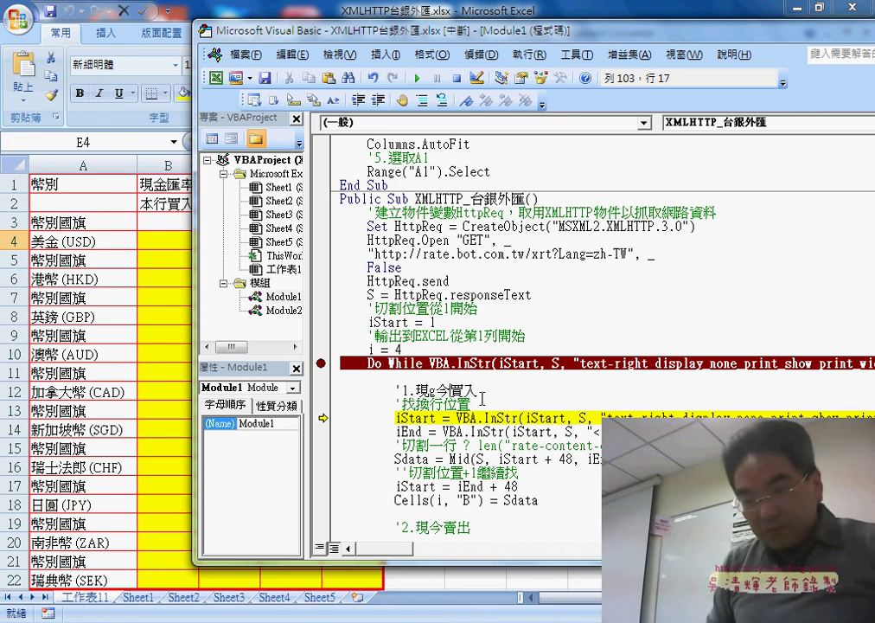
{"action": "type", "text": "今"}
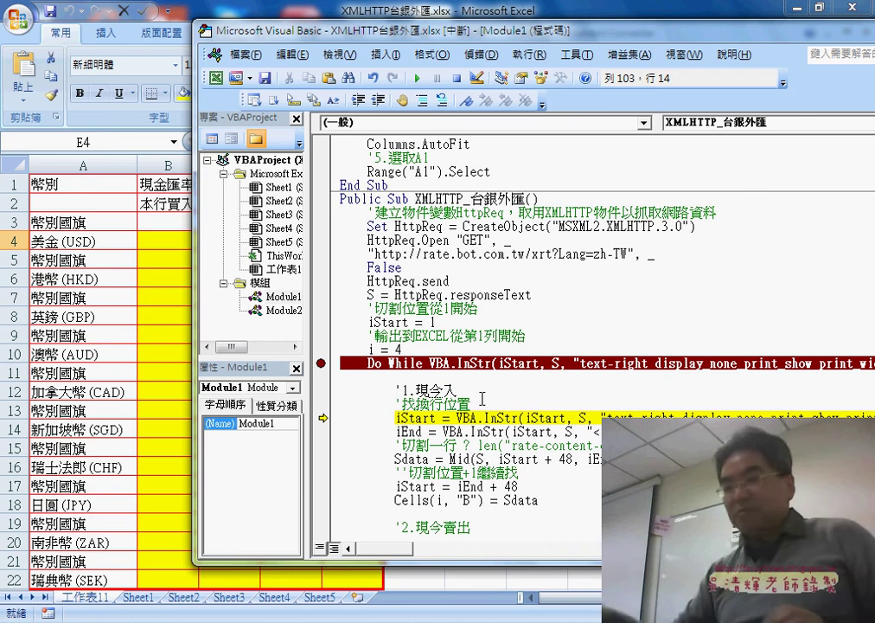
{"action": "key", "text": "Down"}
{"action": "key", "text": "Return"}
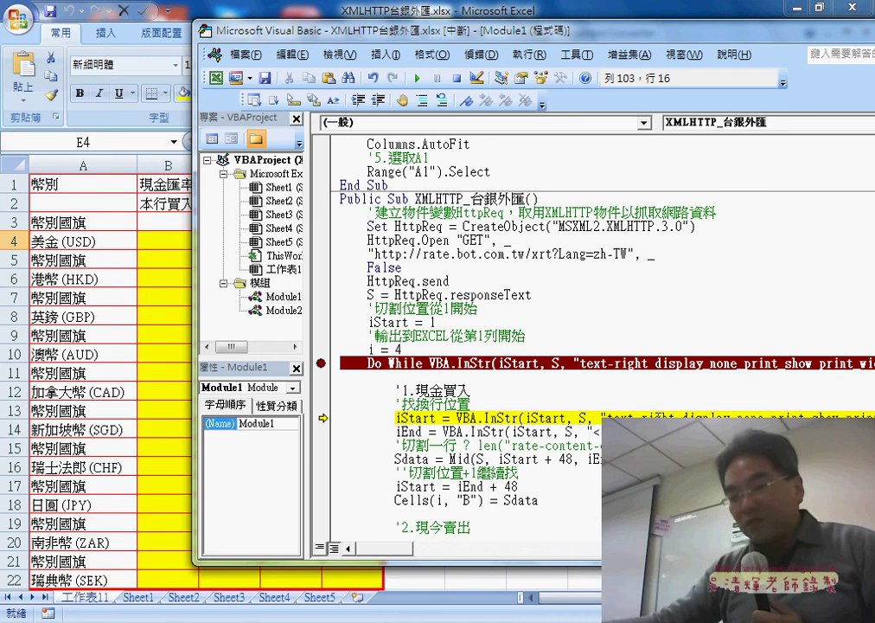
Step over the iStart, iEnd and Sdata lines, inspecting the markers and cut-out rate 31.02
{"action": "left_click_drag", "start_coordinate": [597, 45], "coordinate": [478, 57]}
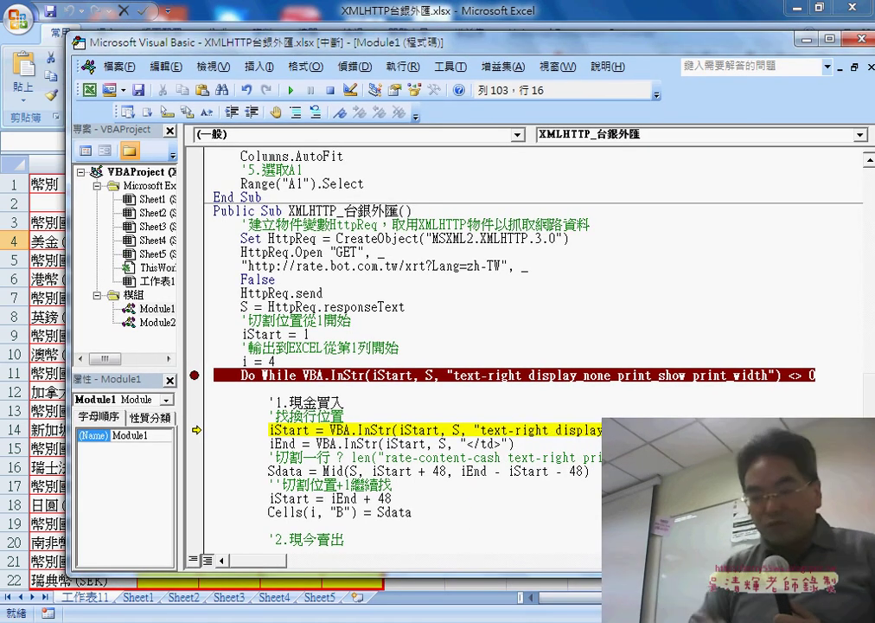
{"action": "left_click_drag", "start_coordinate": [623, 430], "coordinate": [487, 439]}
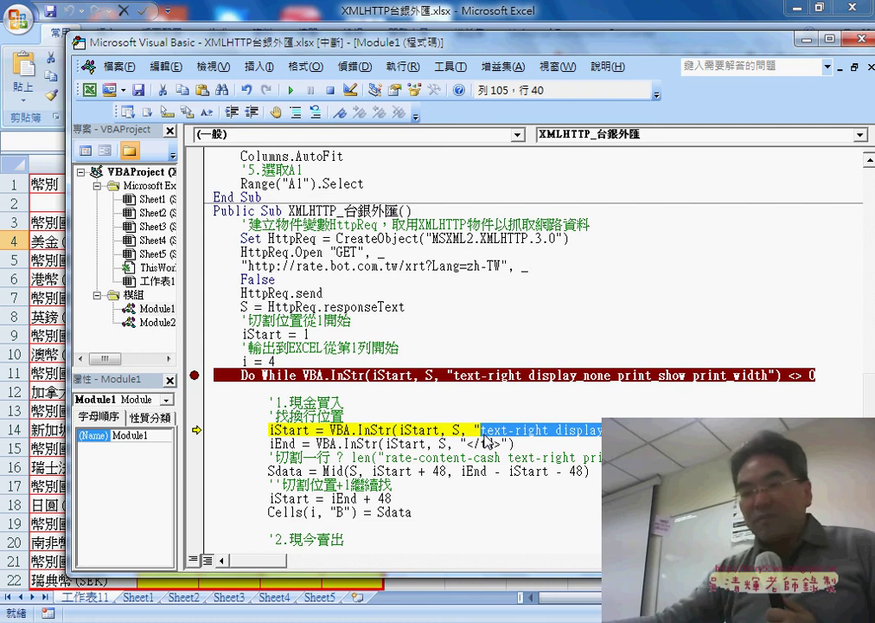
{"action": "key", "text": "F8"}
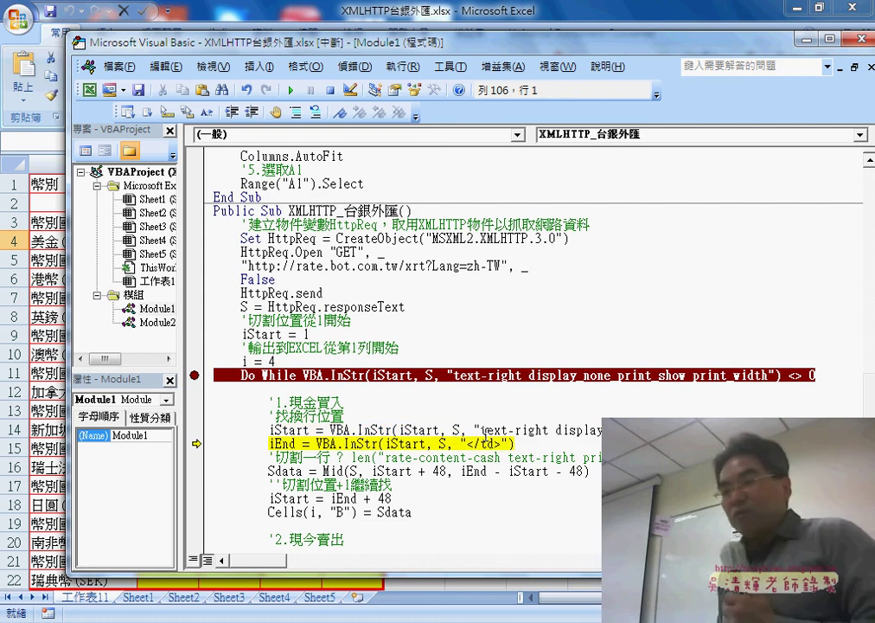
{"action": "mouse_move", "coordinate": [294, 429]}
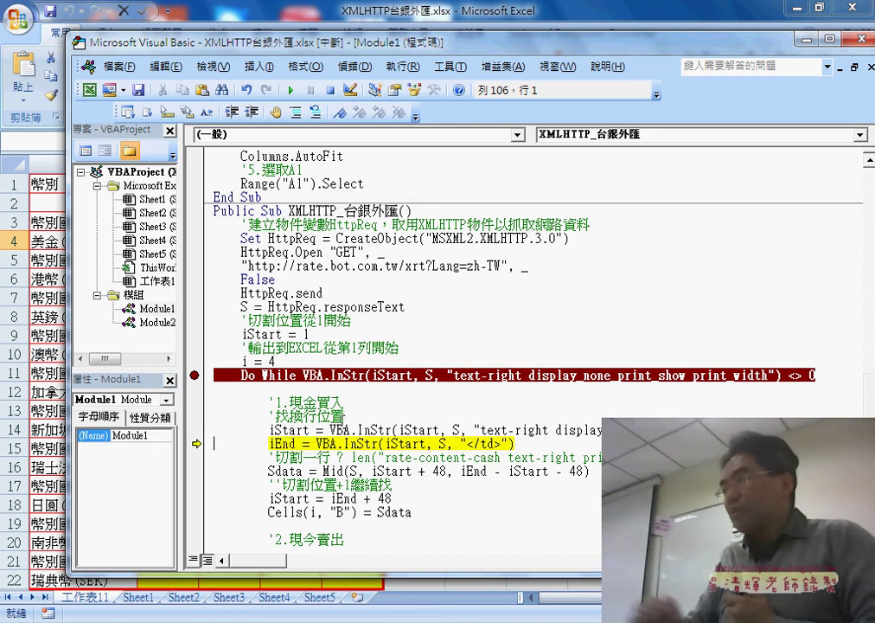
{"action": "key", "text": "F8"}
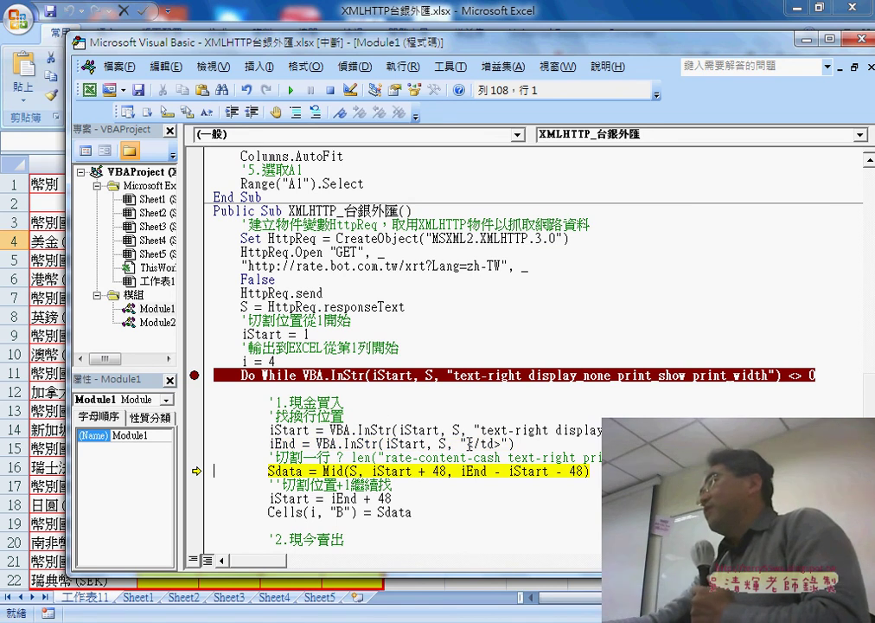
{"action": "left_click_drag", "start_coordinate": [487, 430], "coordinate": [792, 430]}
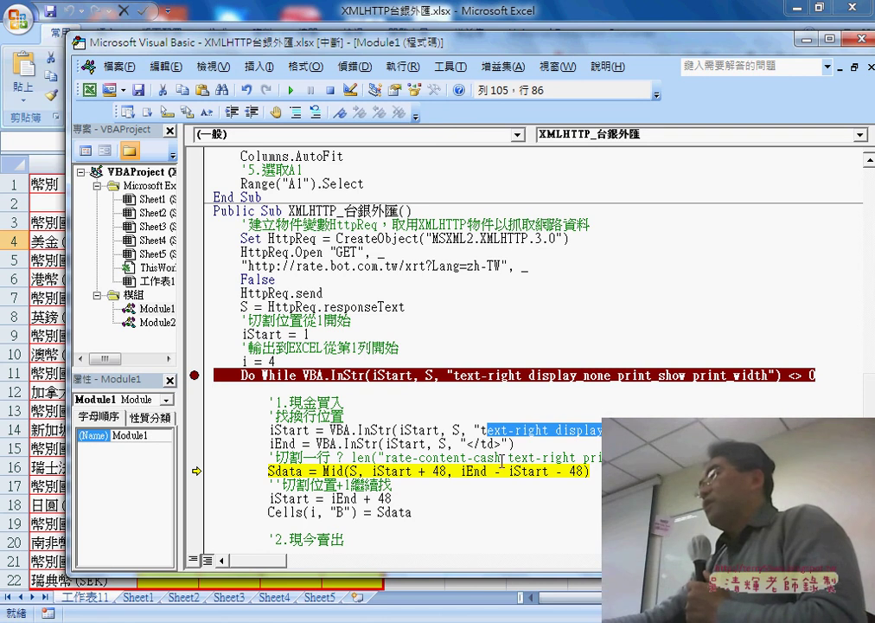
{"action": "left_click_drag", "start_coordinate": [500, 442], "coordinate": [473, 443]}
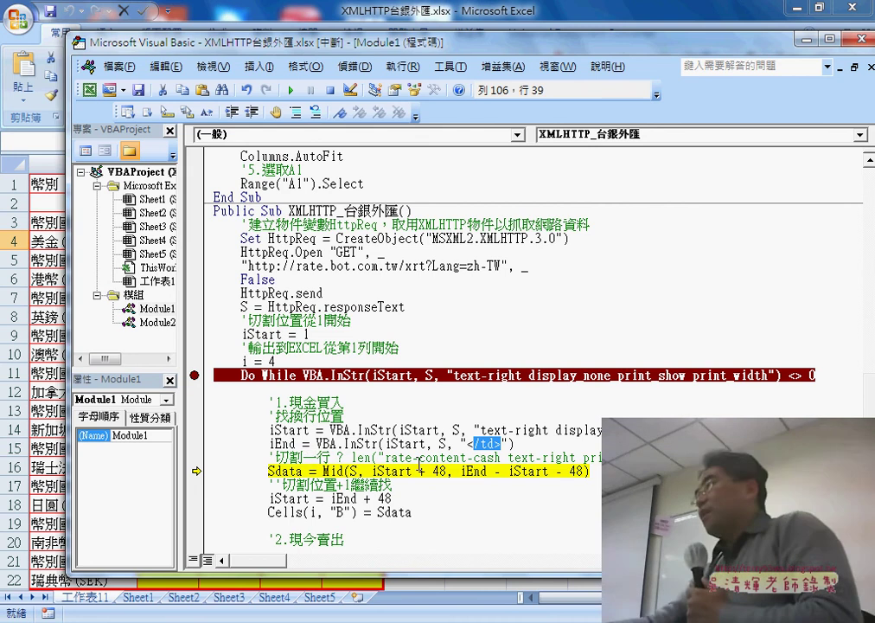
{"action": "key", "text": "F8"}
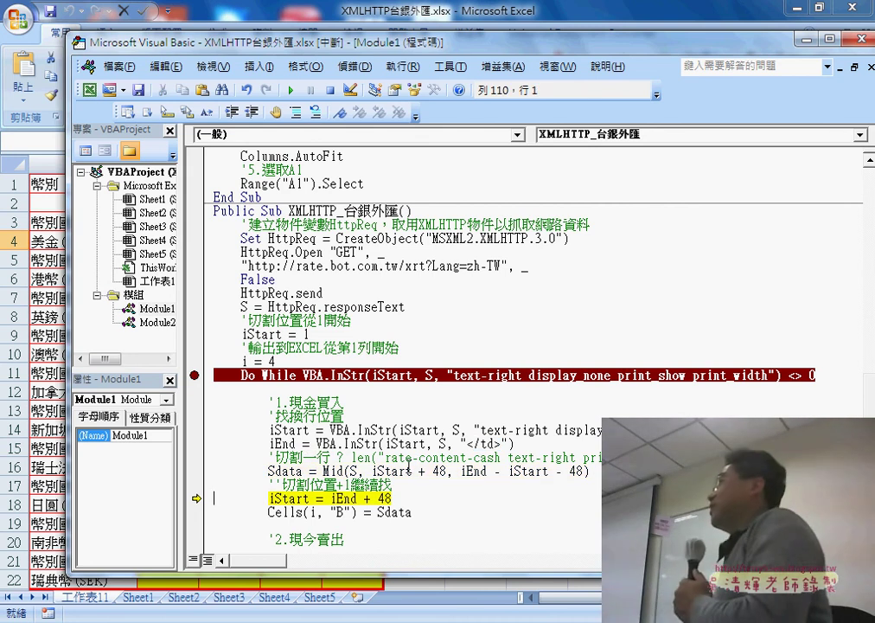
{"action": "mouse_move", "coordinate": [293, 471]}
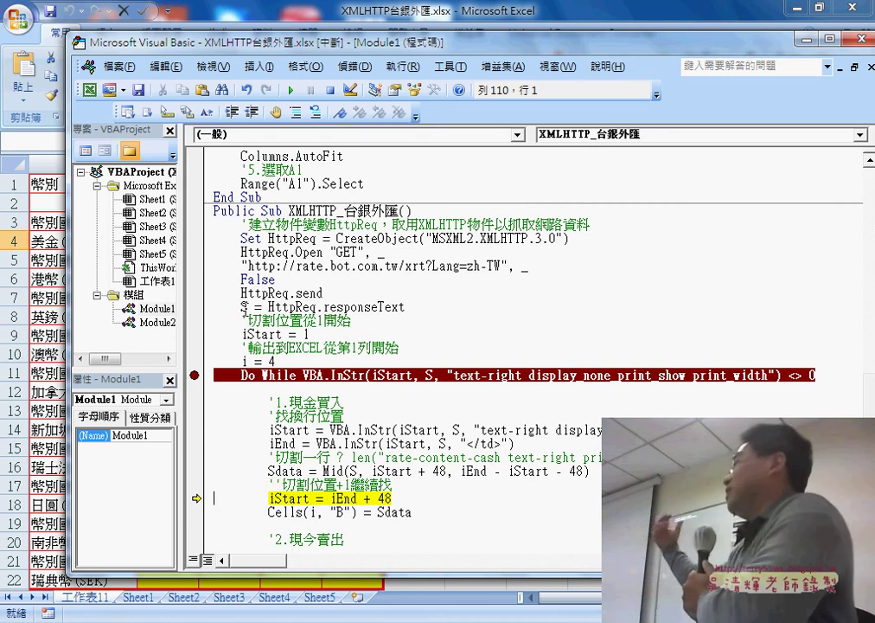
Inspect the downloaded HTML held in S, then move the editor right to reveal the sheet
{"action": "mouse_move", "coordinate": [245, 306]}
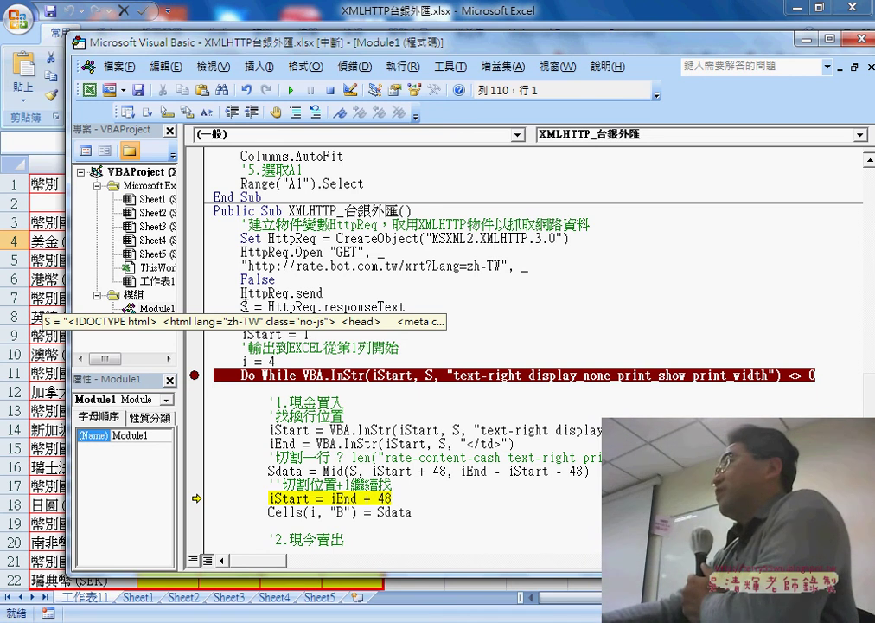
{"action": "left_click_drag", "start_coordinate": [383, 43], "coordinate": [700, 70]}
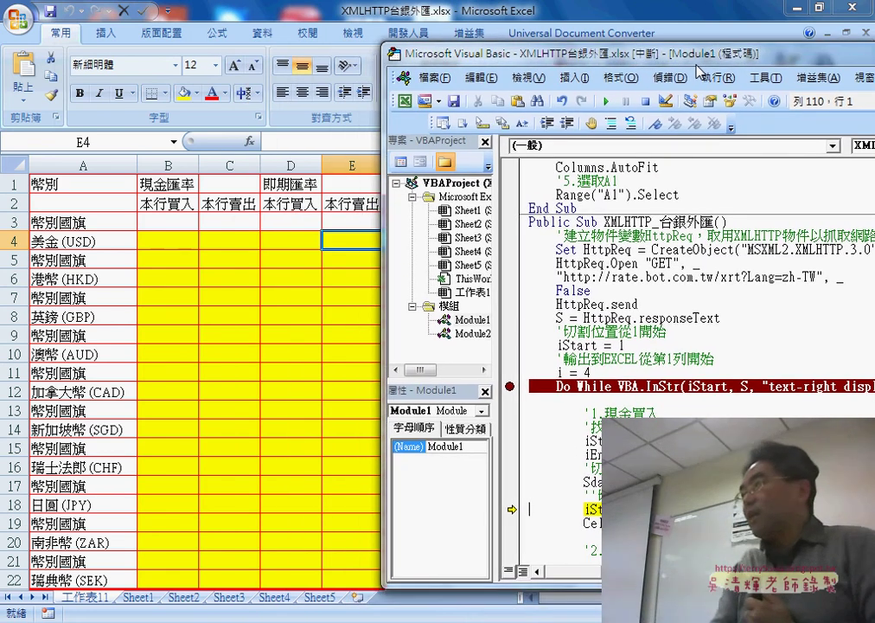
Step through the loop until the USD cash and spot rates fill B4, C4 and D4
{"action": "key", "text": "F8"}
{"action": "key", "text": "F8"}
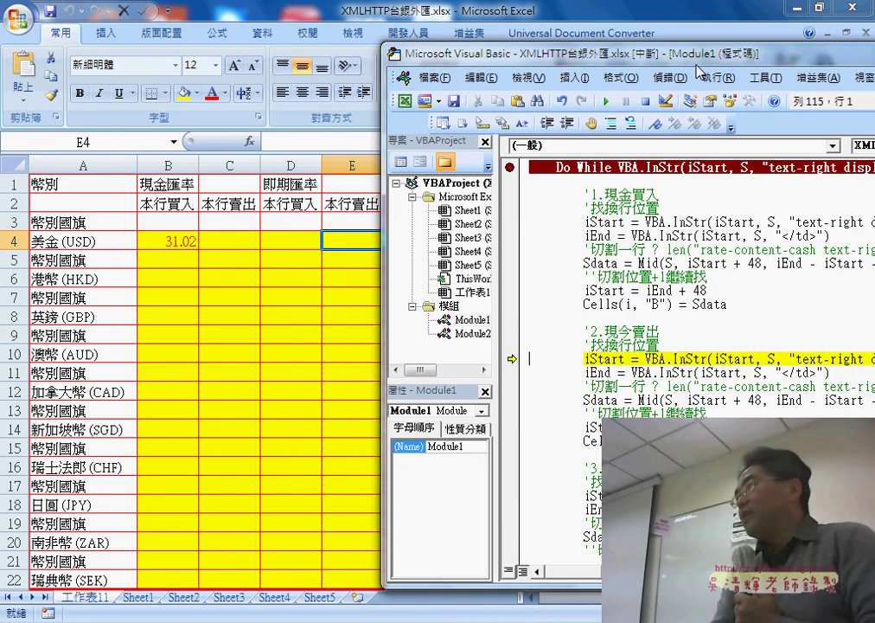
{"action": "key", "text": "F8"}
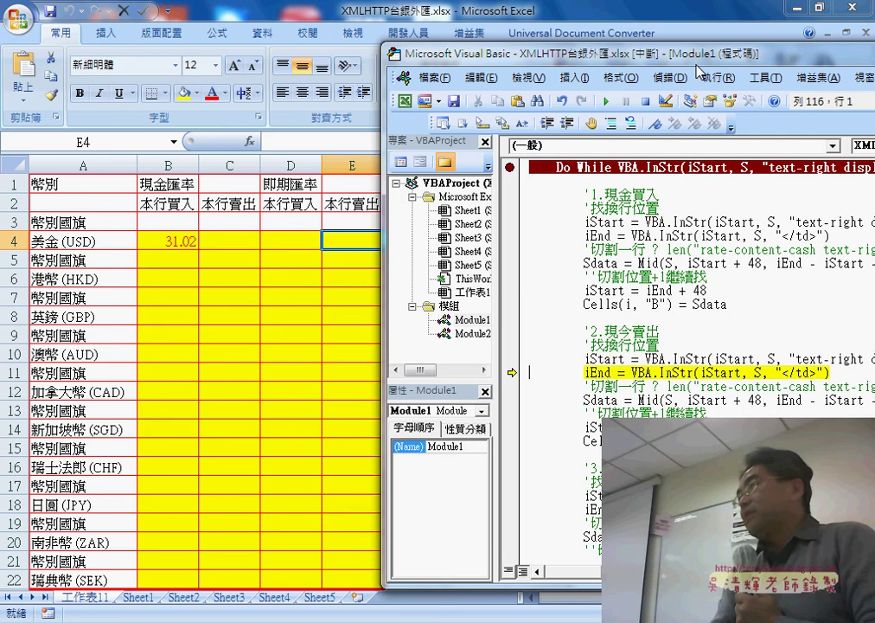
{"action": "key", "text": "F8"}
{"action": "key", "text": "F8"}
{"action": "key", "text": "F8"}
{"action": "key", "text": "F8"}
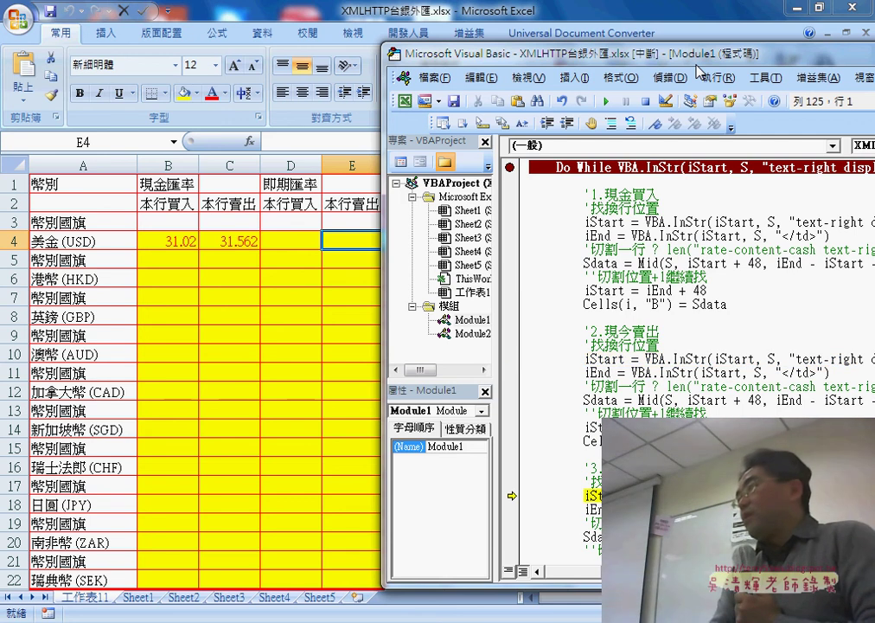
{"action": "key", "text": "F8"}
{"action": "key", "text": "F8"}
{"action": "key", "text": "F8"}
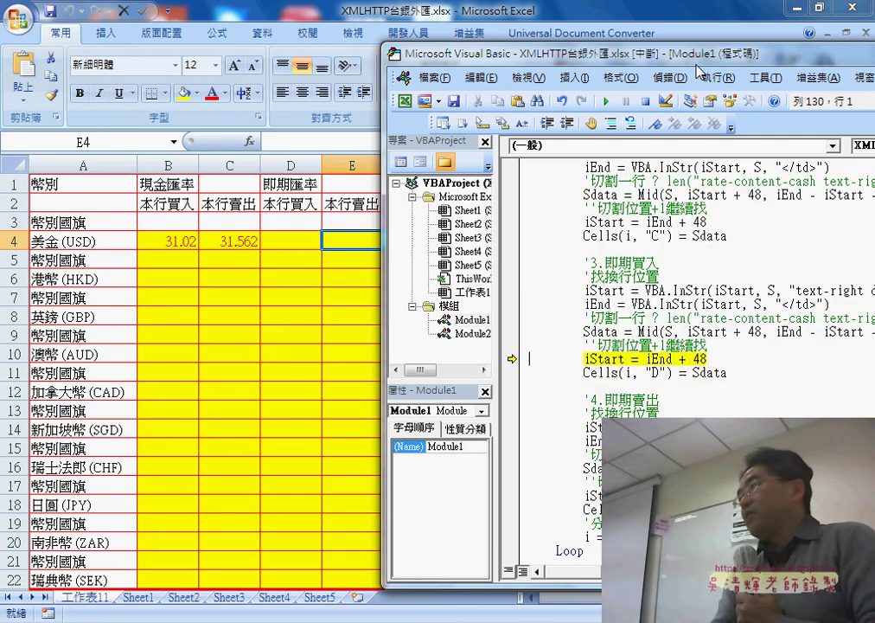
{"action": "key", "text": "F8"}
{"action": "key", "text": "F8"}
{"action": "key", "text": "F8"}
{"action": "key", "text": "F8"}
{"action": "key", "text": "F8"}
{"action": "key", "text": "F8"}
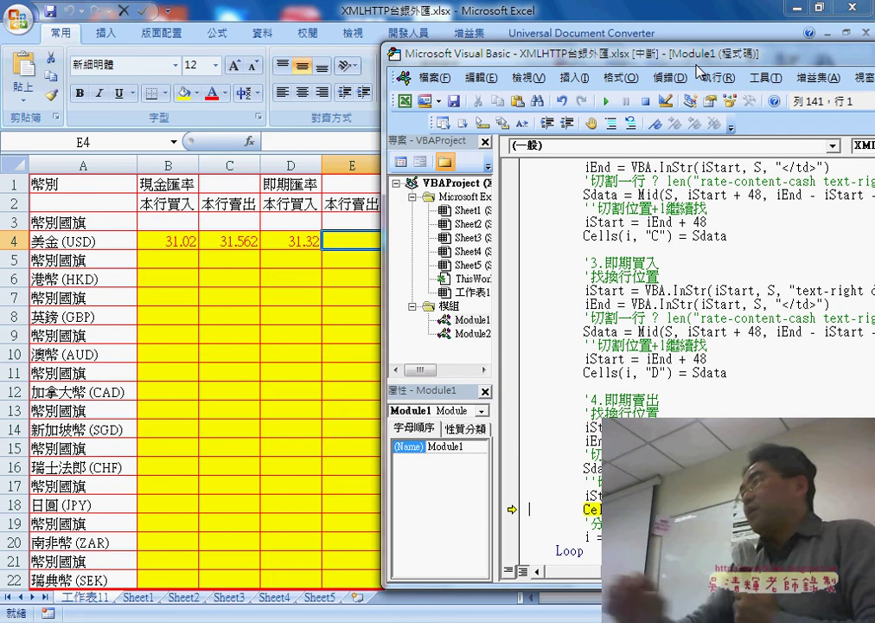
{"action": "key", "text": "F8"}
{"action": "key", "text": "F8"}
{"action": "key", "text": "F8"}
{"action": "key", "text": "F8"}
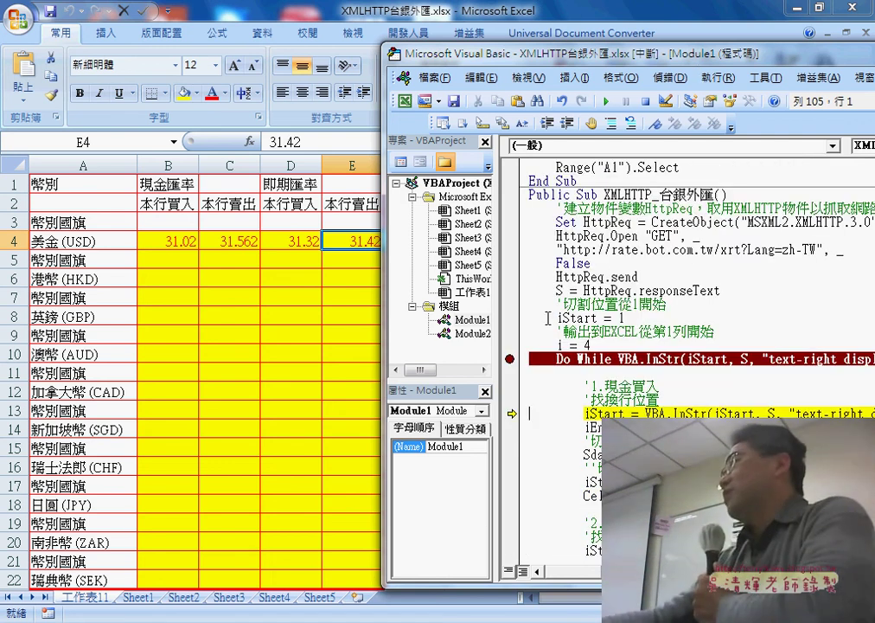
Remove the Do While breakpoint, run the macro to completion, and check cell D11
{"action": "left_click", "coordinate": [509, 358]}
{"action": "left_click", "coordinate": [608, 102]}
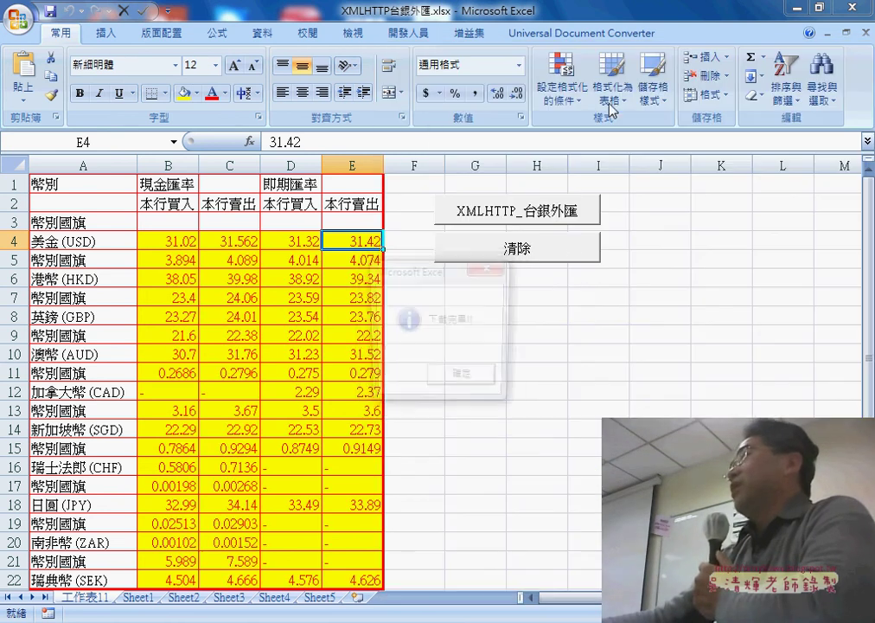
{"action": "left_click", "coordinate": [462, 382]}
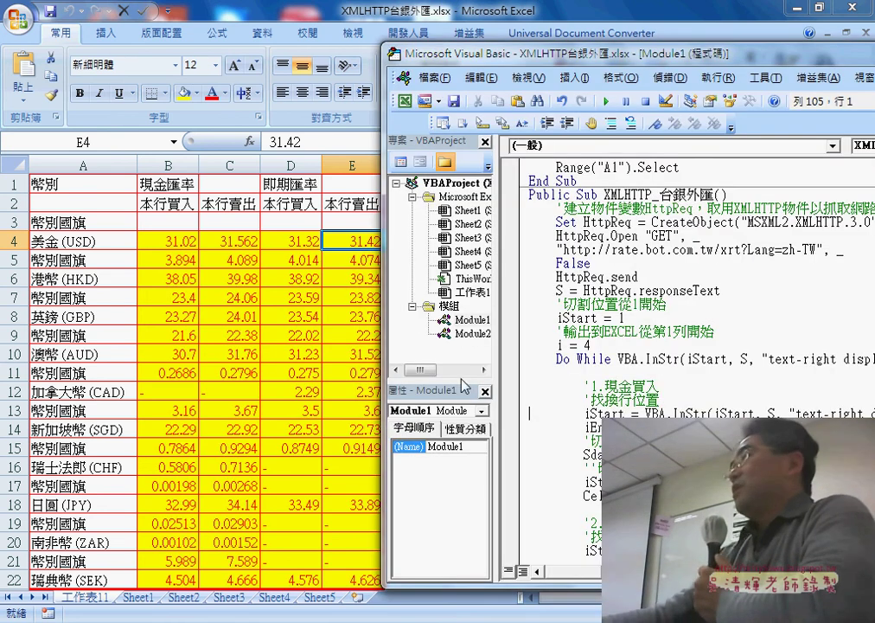
{"action": "left_click", "coordinate": [281, 372]}
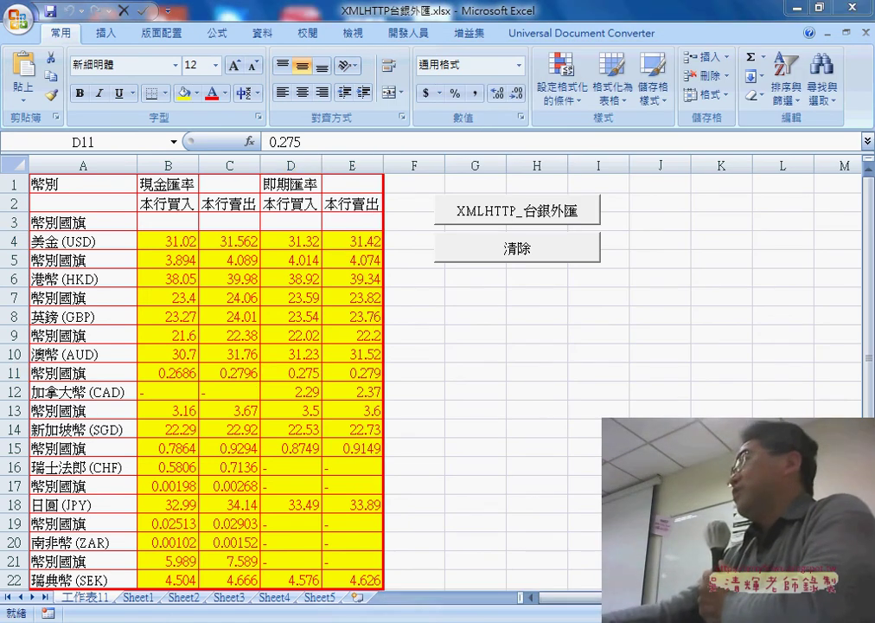
{"action": "key", "text": "alt+Tab"}
Close the view-source tab and scroll XMLHTTP台銀外匯_程式碼 up to the page-source screenshot section
{"action": "left_click", "coordinate": [657, 14]}
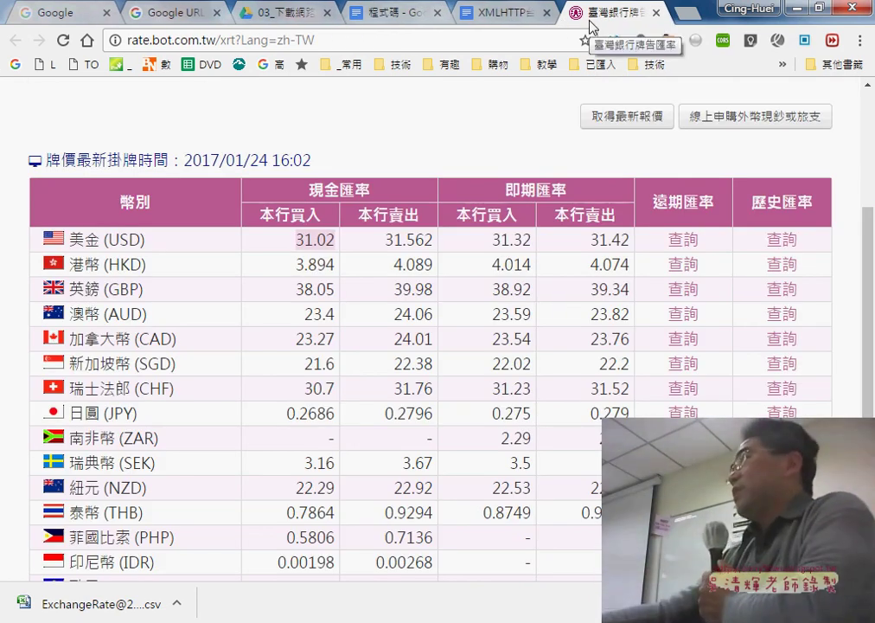
{"action": "left_click", "coordinate": [515, 13]}
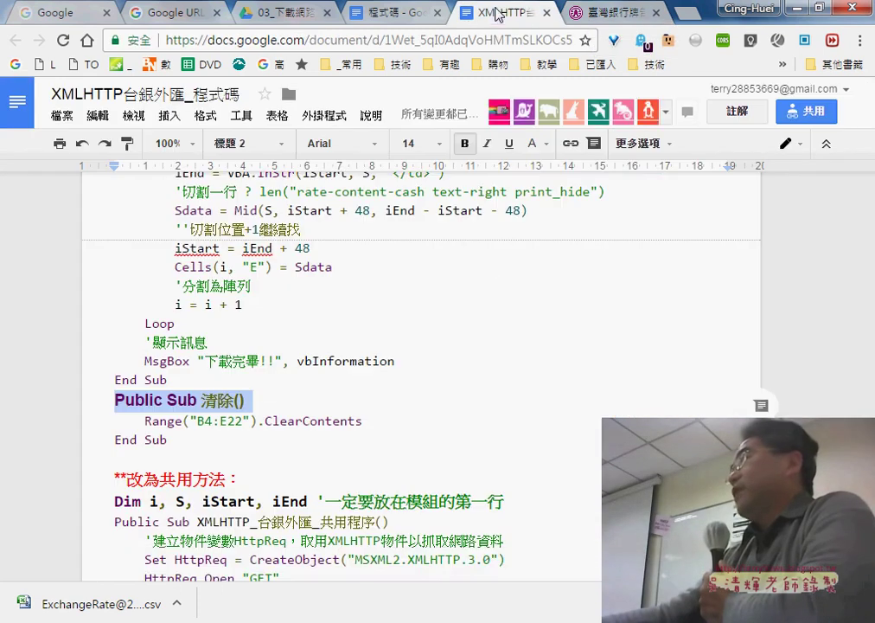
{"action": "scroll", "coordinate": [488, 299], "scroll_direction": "up", "scroll_amount": 1}
{"action": "scroll", "coordinate": [488, 299], "scroll_direction": "up", "scroll_amount": 3}
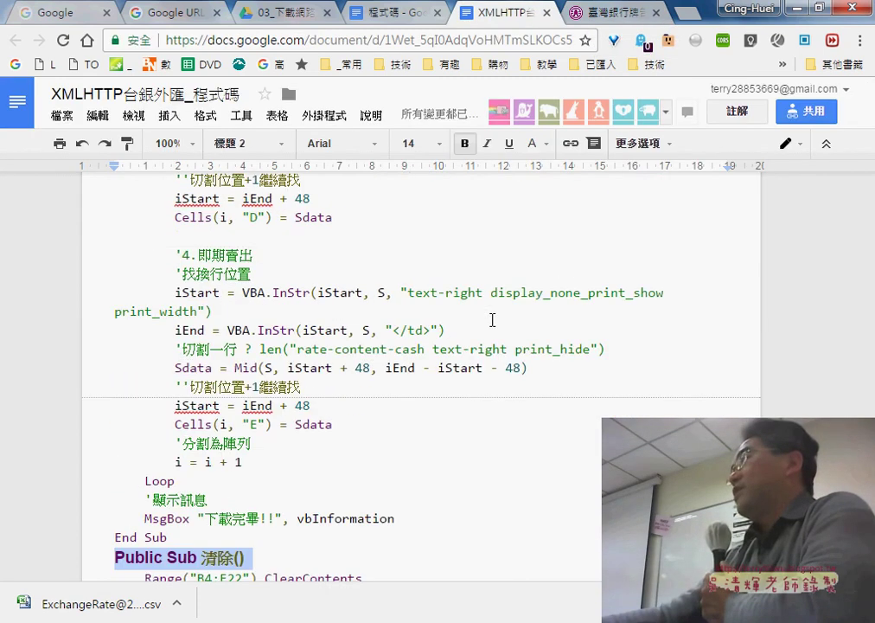
{"action": "scroll", "coordinate": [489, 307], "scroll_direction": "up", "scroll_amount": 3}
{"action": "scroll", "coordinate": [492, 320], "scroll_direction": "up", "scroll_amount": 3}
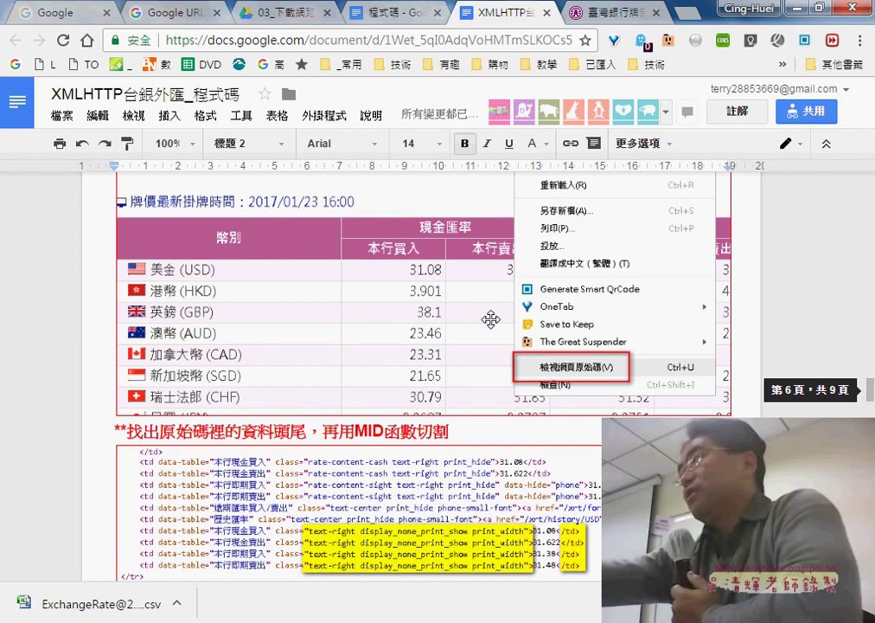